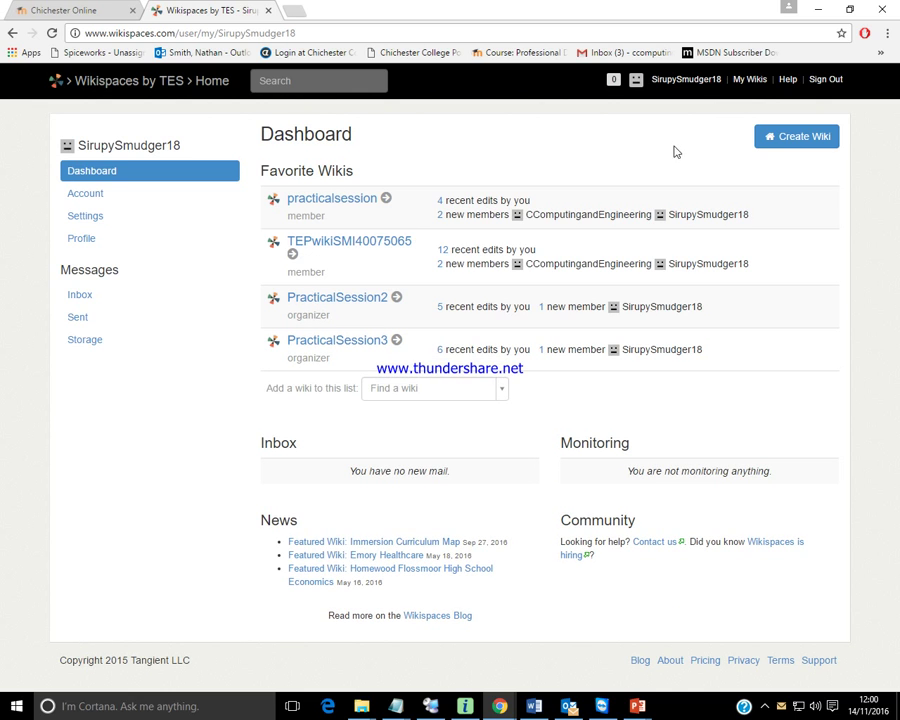
# Sign out, then switch from the sign-in form to creating a new Wikispaces account.
pyautogui.click(825, 81)
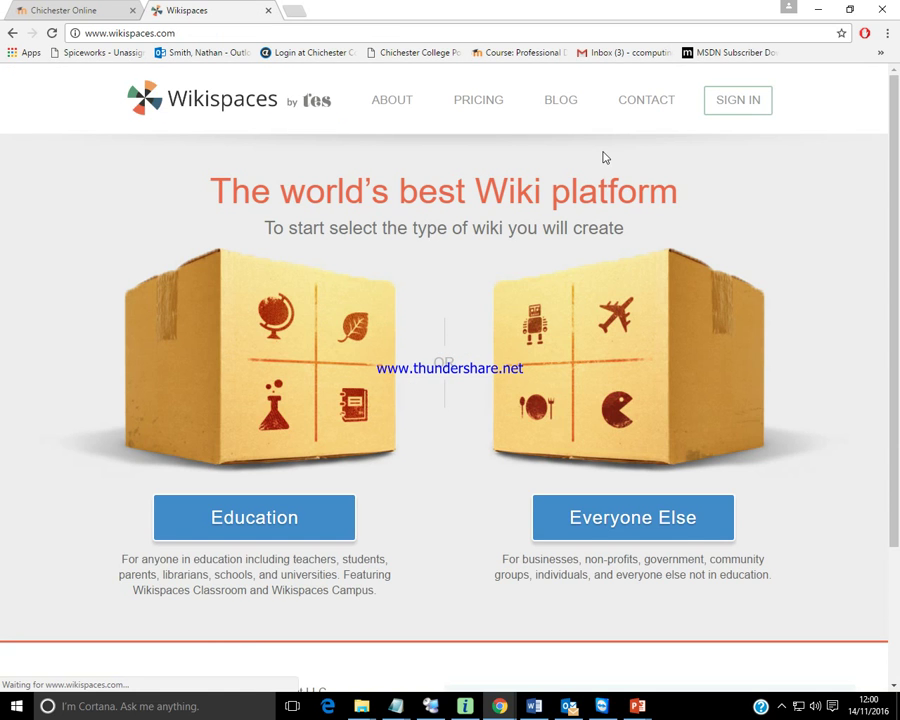
pyautogui.click(735, 101)
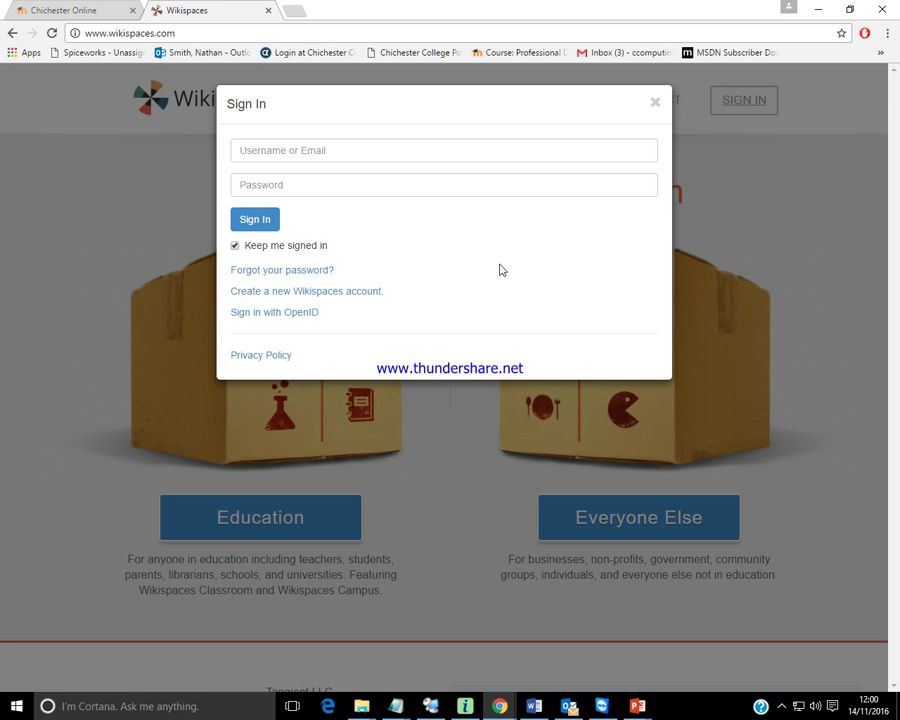
pyautogui.click(320, 292)
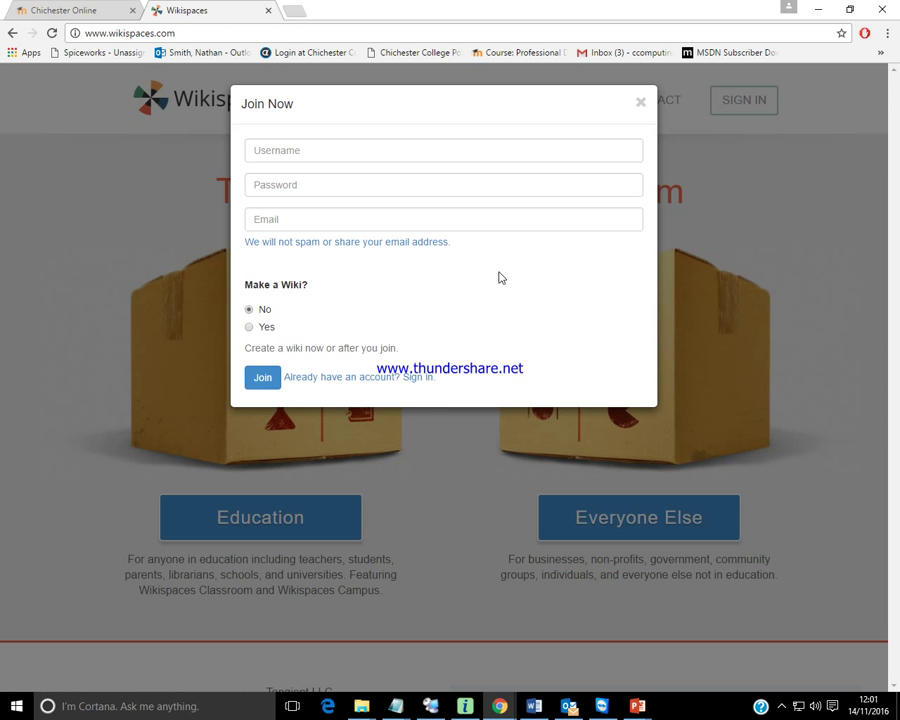
# Step through the empty password, email and username fields of the Join Now form.
pyautogui.click(324, 184)
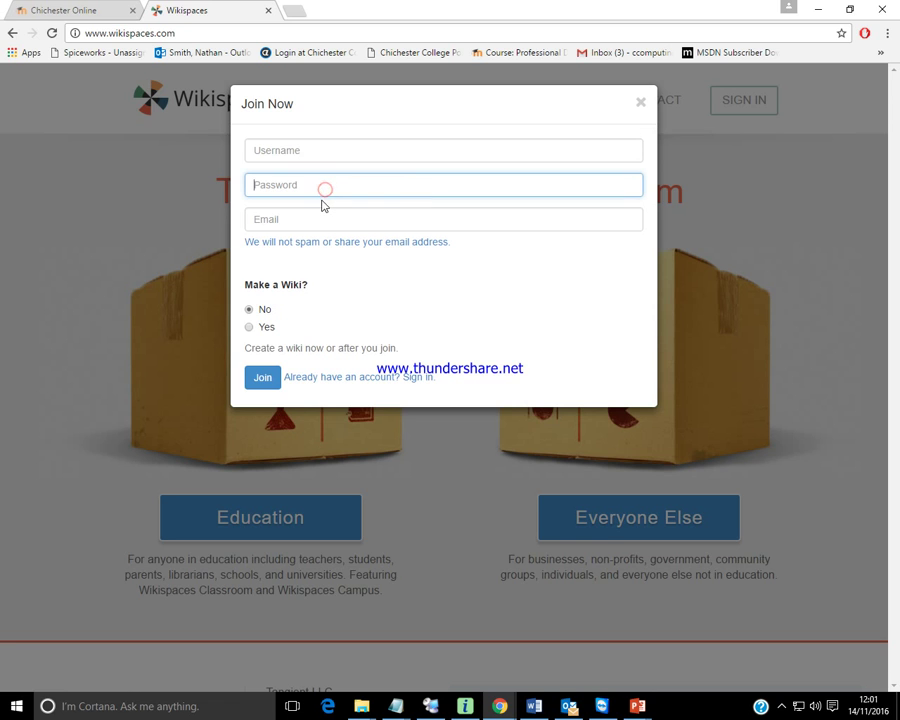
pyautogui.click(319, 217)
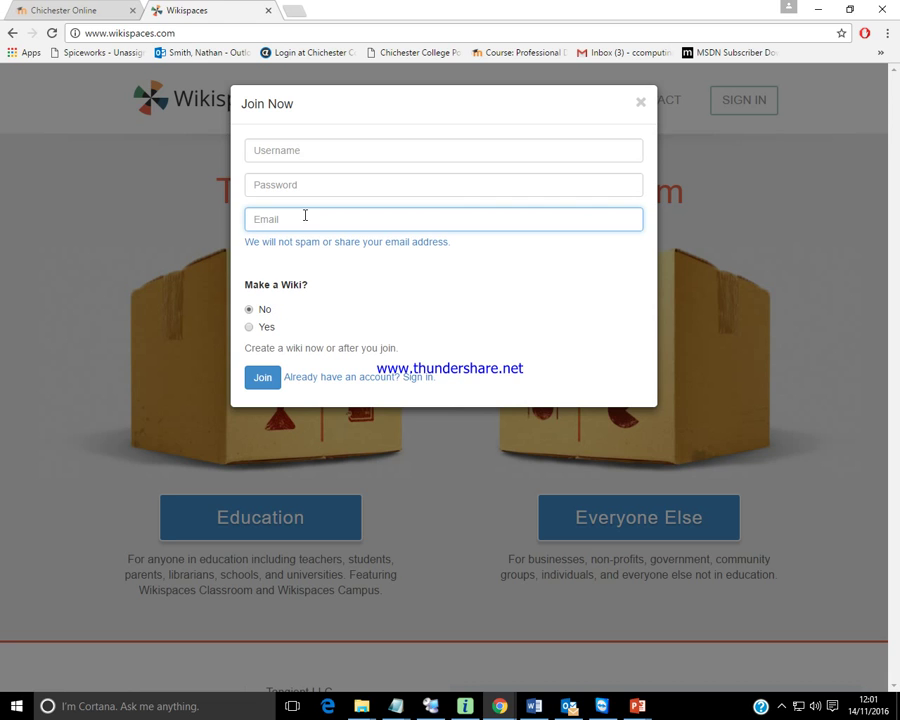
pyautogui.click(323, 147)
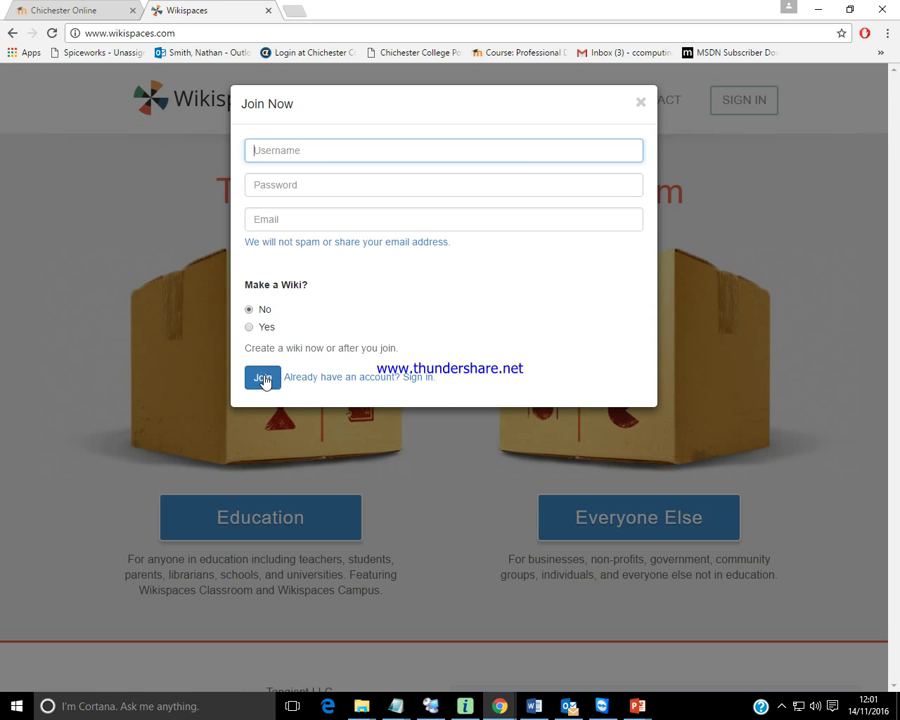
# Switch back to sign-in and log in with the existing account's username and password.
pyautogui.click(330, 378)
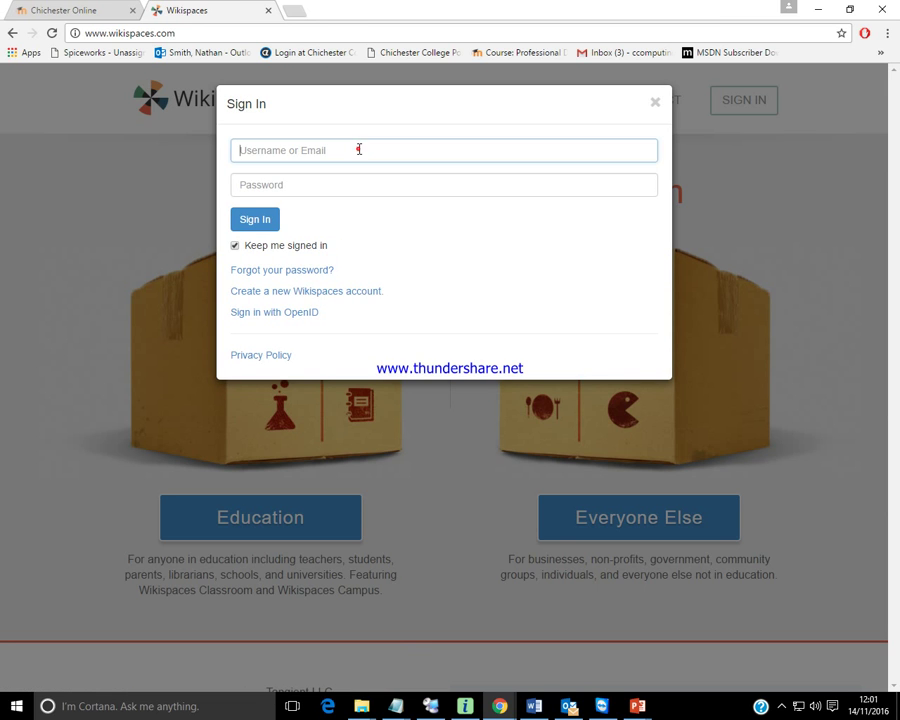
pyautogui.write('Siruopy')
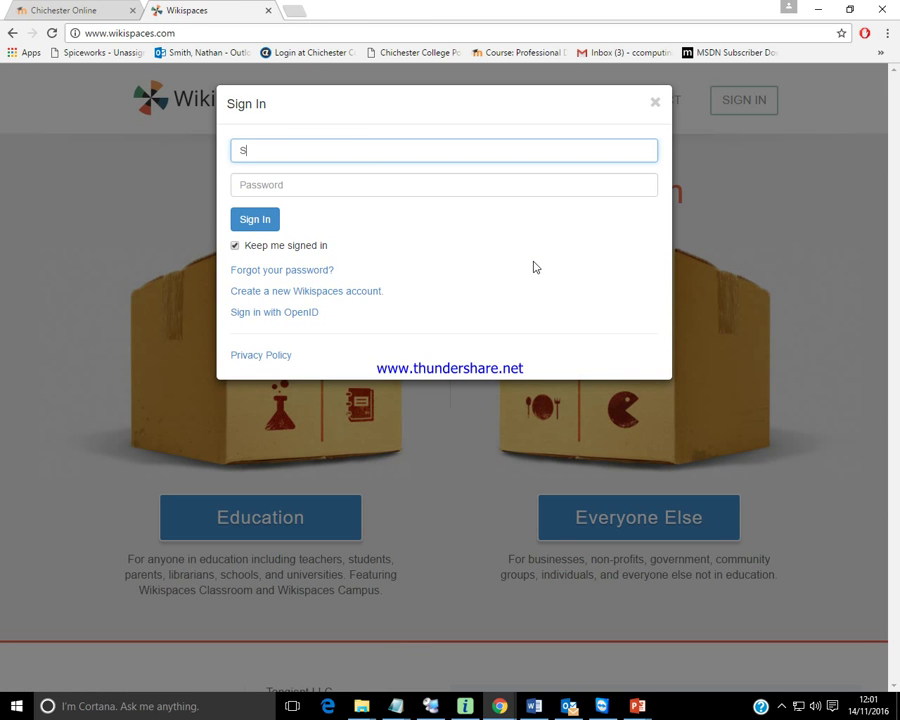
pyautogui.press('BackSpace')
pyautogui.press('BackSpace')
pyautogui.press('BackSpace')
pyautogui.write('pysmudger18')
pyautogui.press('Tab')
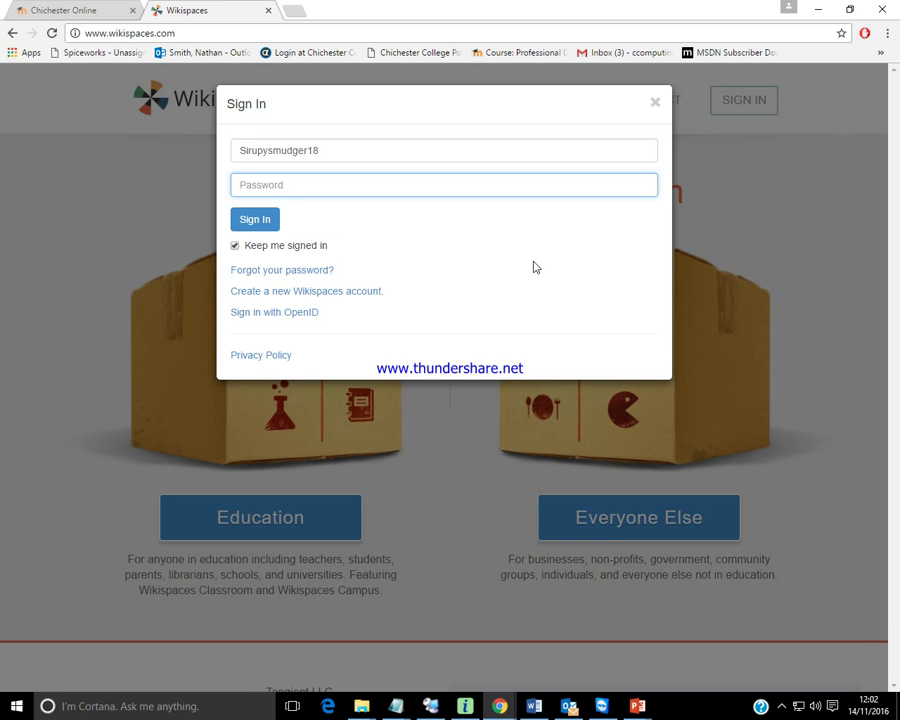
pyautogui.write('•••••••••••••')
pyautogui.press('Return')
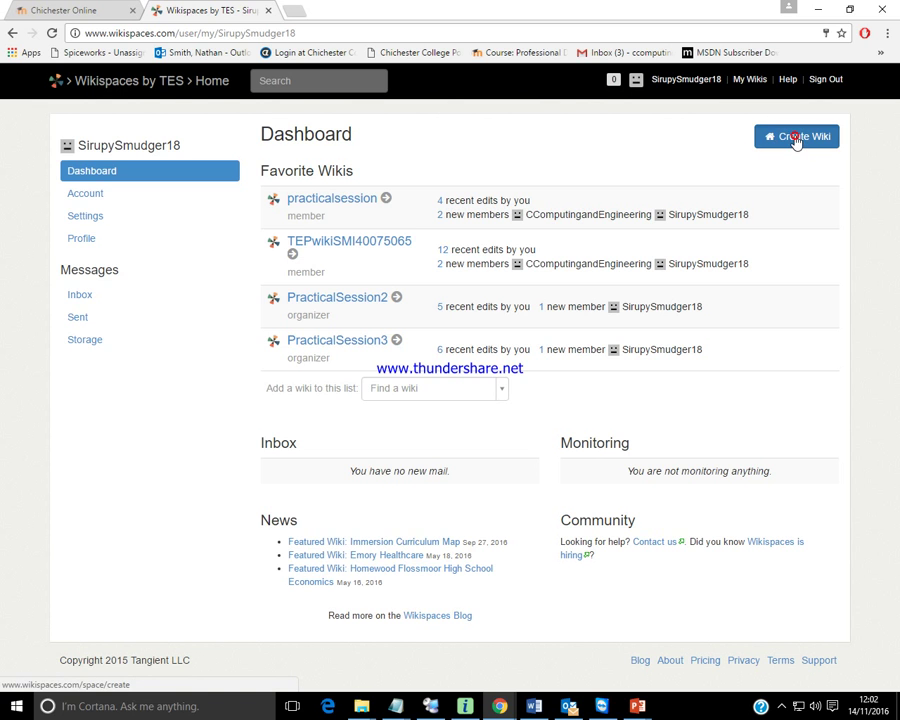
# Start a new wiki, set Your Industry to 'I prefer not to answer', and continue.
pyautogui.click(795, 142)
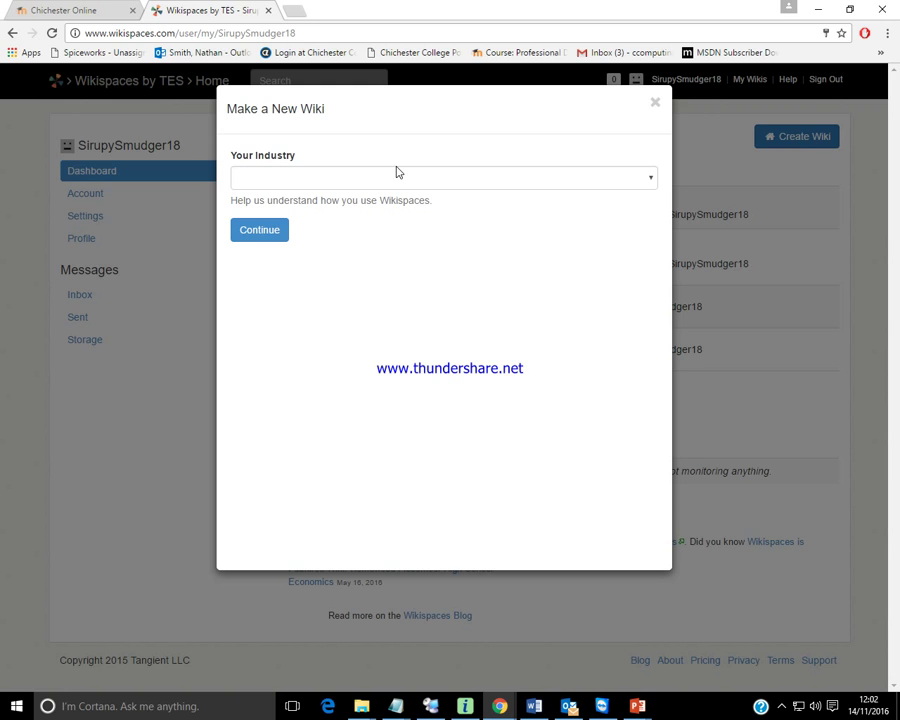
pyautogui.click(648, 177)
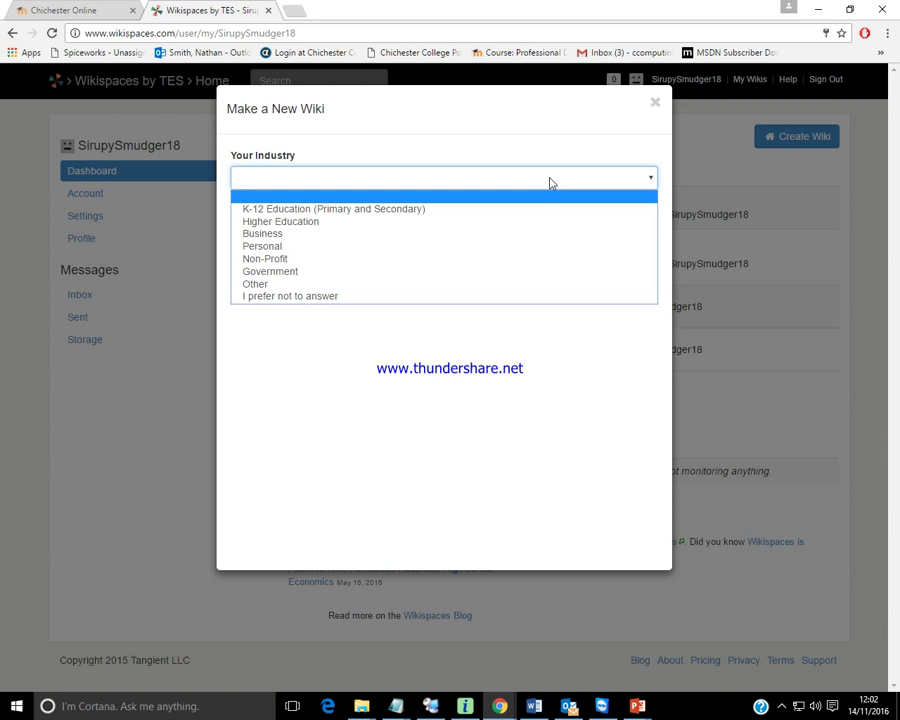
pyautogui.click(285, 298)
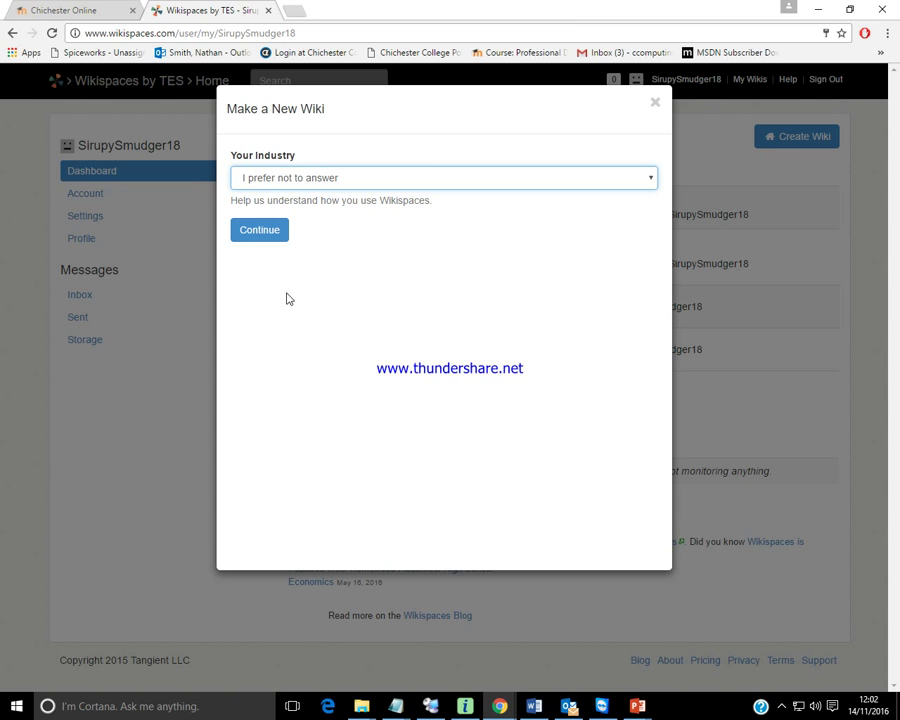
pyautogui.click(259, 232)
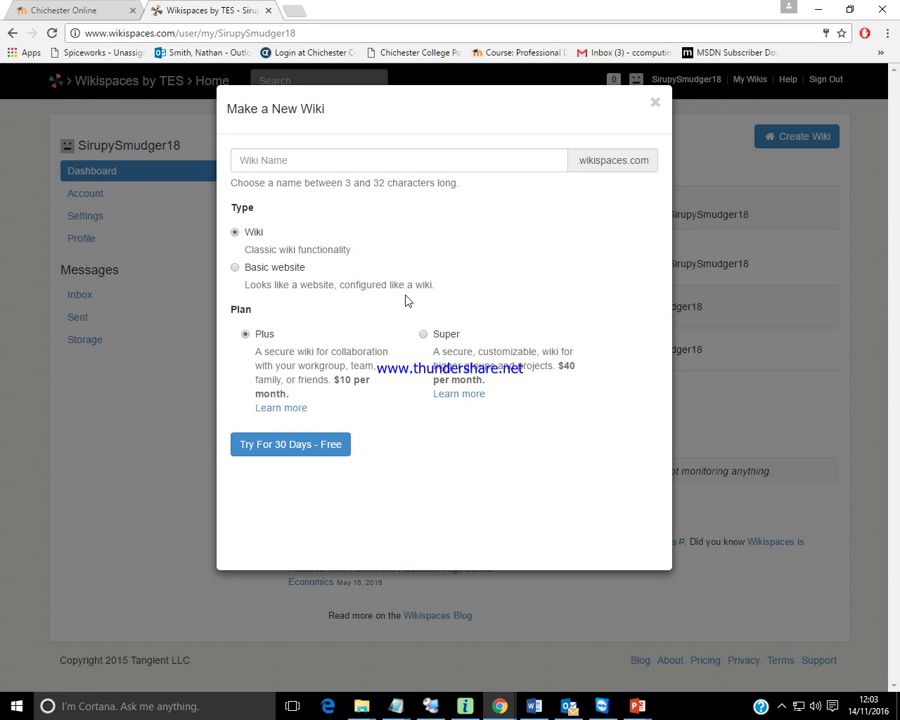
# Name the wiki PracticalSession4 and create it as type Wiki on the Plus 30-day free trial.
pyautogui.click(266, 160)
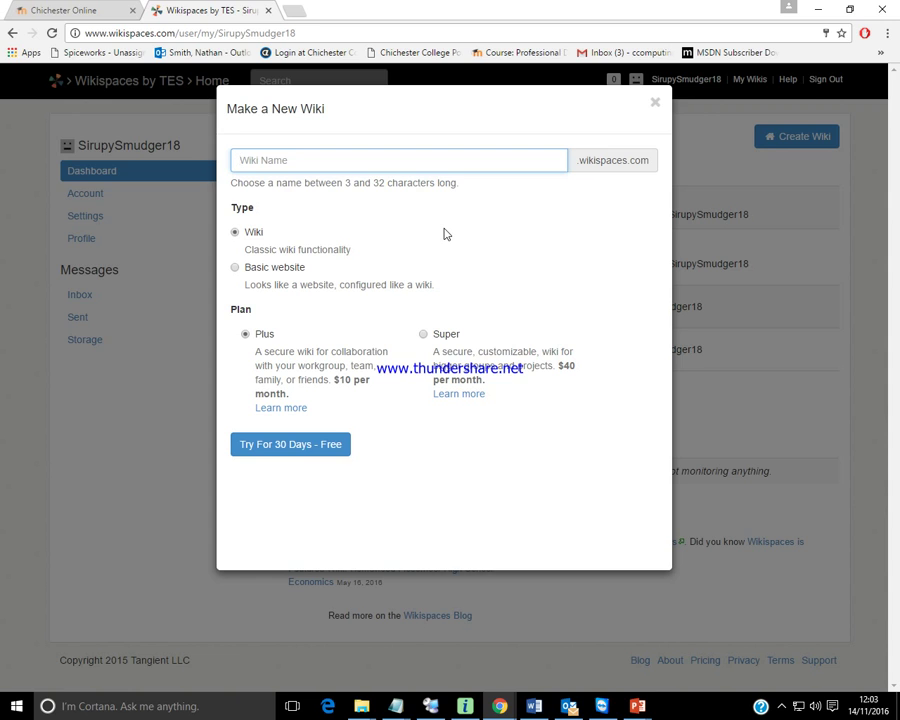
pyautogui.write('Praqct')
pyautogui.press('BackSpace')
pyautogui.press('BackSpace')
pyautogui.press('BackSpace')
pyautogui.write('cticalSession4')
pyautogui.click(283, 452)
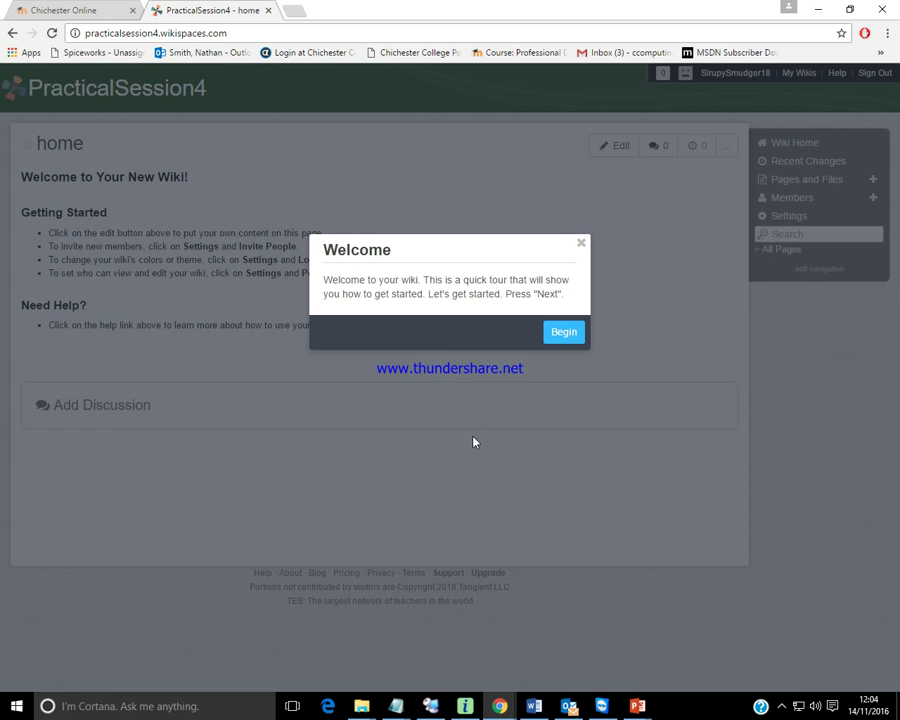
# Step through the welcome quick tour past the help tip and close the Edit tip.
pyautogui.click(567, 338)
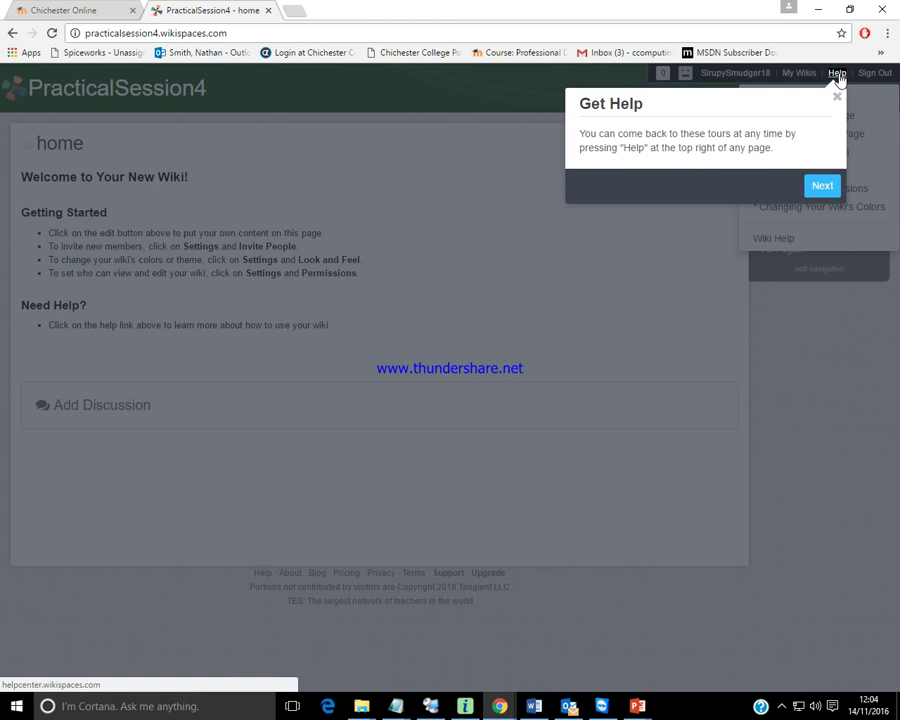
pyautogui.click(816, 188)
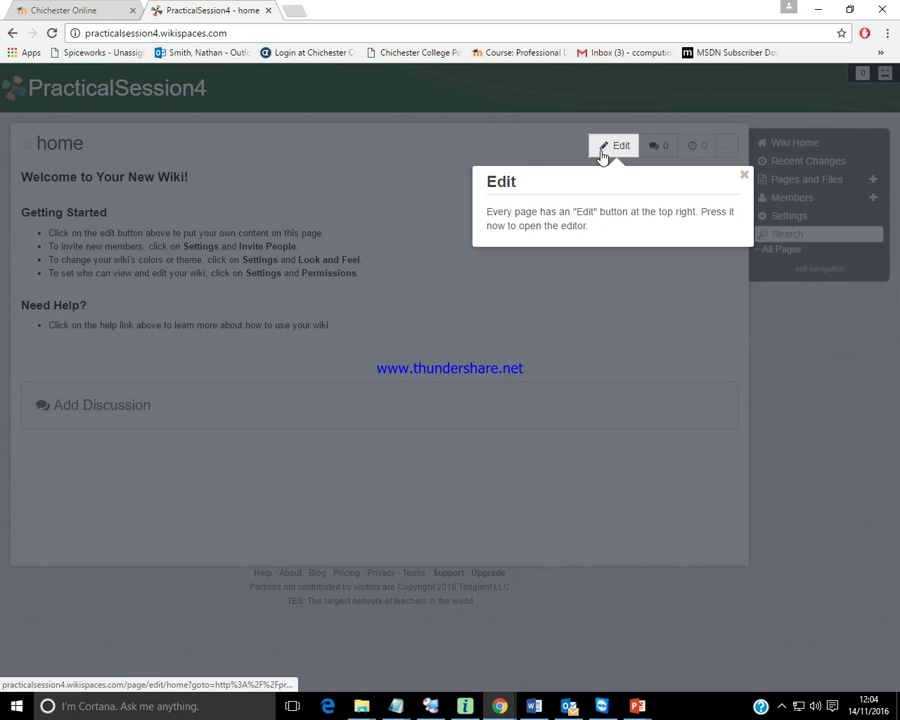
pyautogui.click(744, 176)
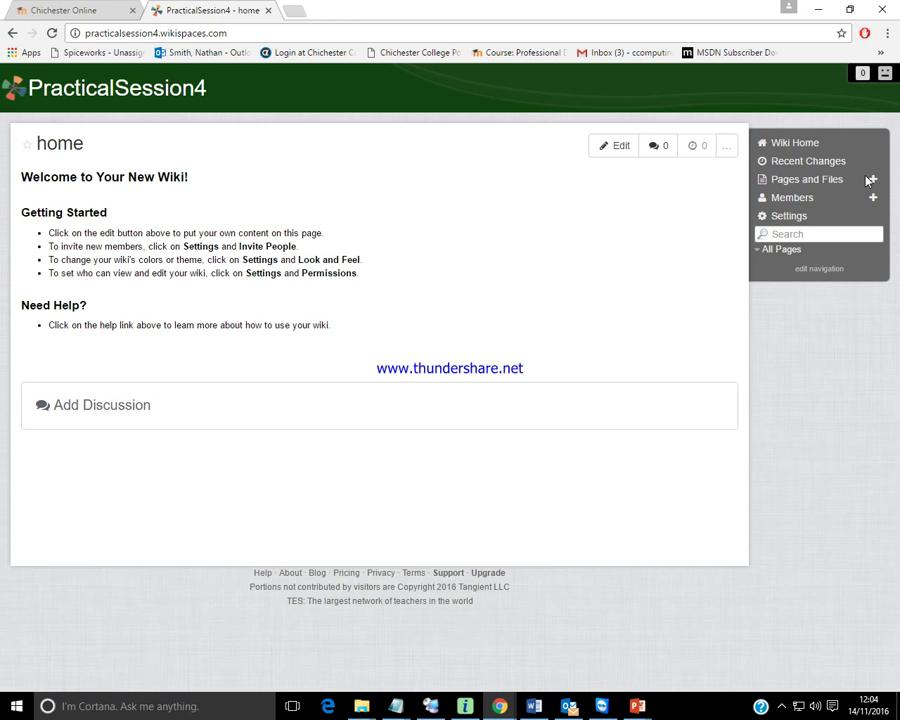
# Add a new page named 'Business' from Pages and Files and create it.
pyautogui.click(872, 181)
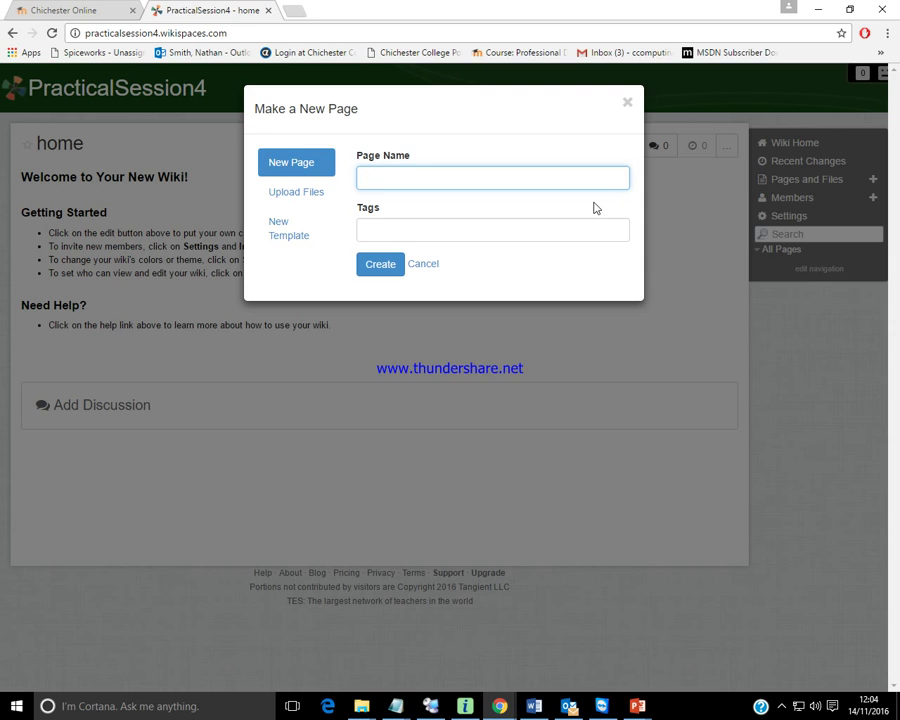
pyautogui.write('Businesas')
pyautogui.press('BackSpace')
pyautogui.press('BackSpace')
pyautogui.write('s')
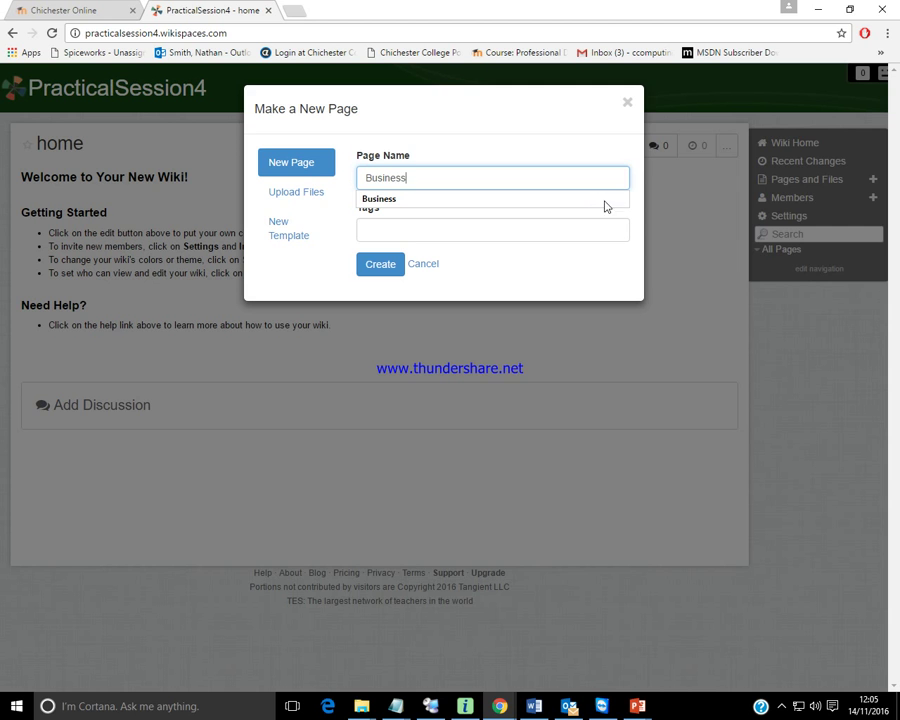
pyautogui.click(474, 298)
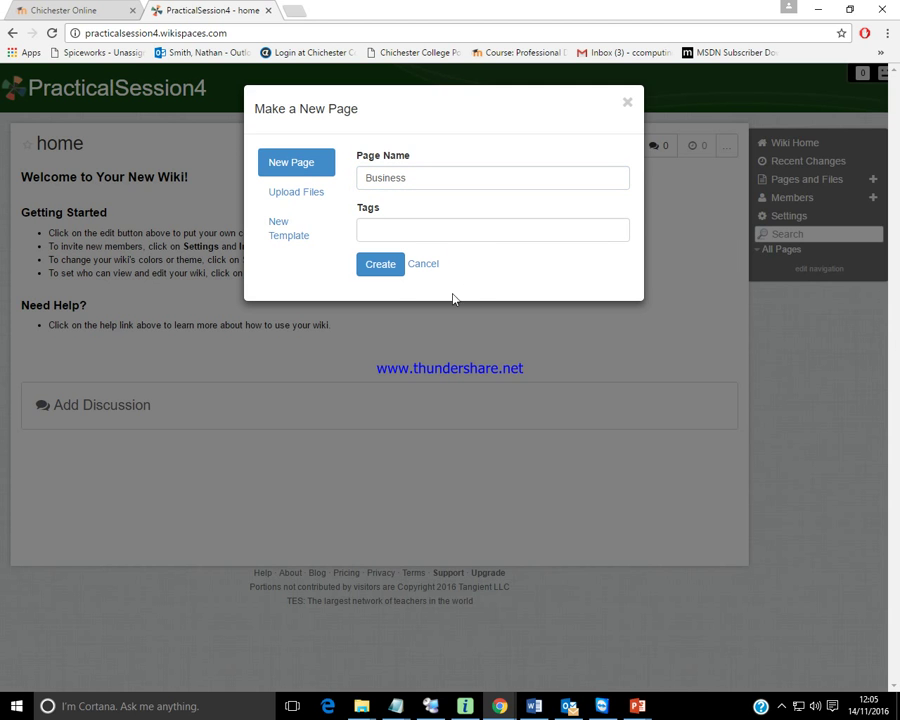
pyautogui.click(394, 268)
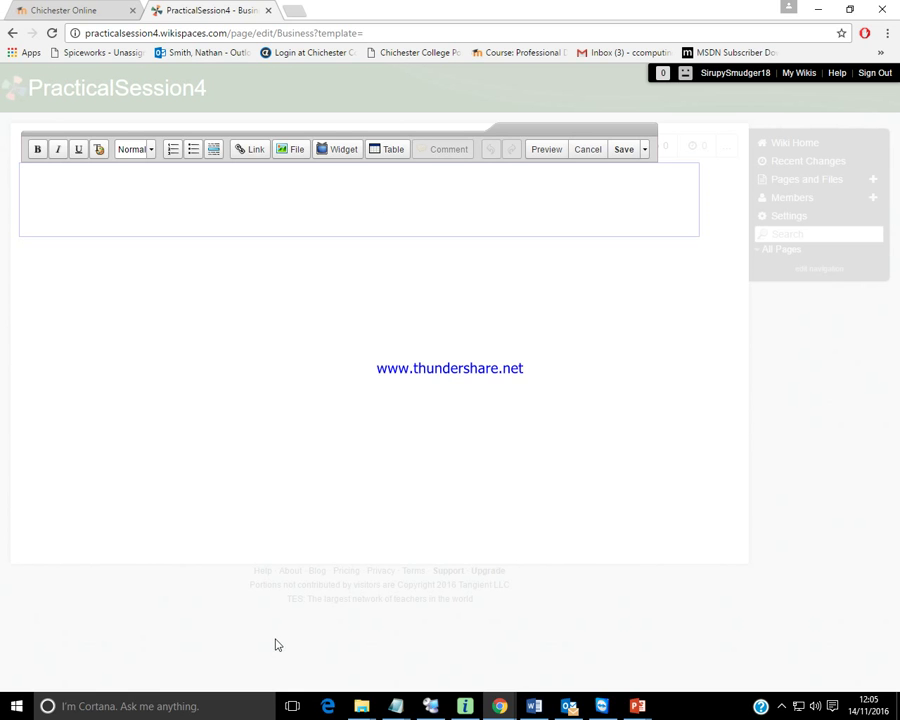
# Copy the SessionSource.txt lines from 'Welcome to my first site' through F1, then return to the page editor.
pyautogui.moveTo(395, 700)
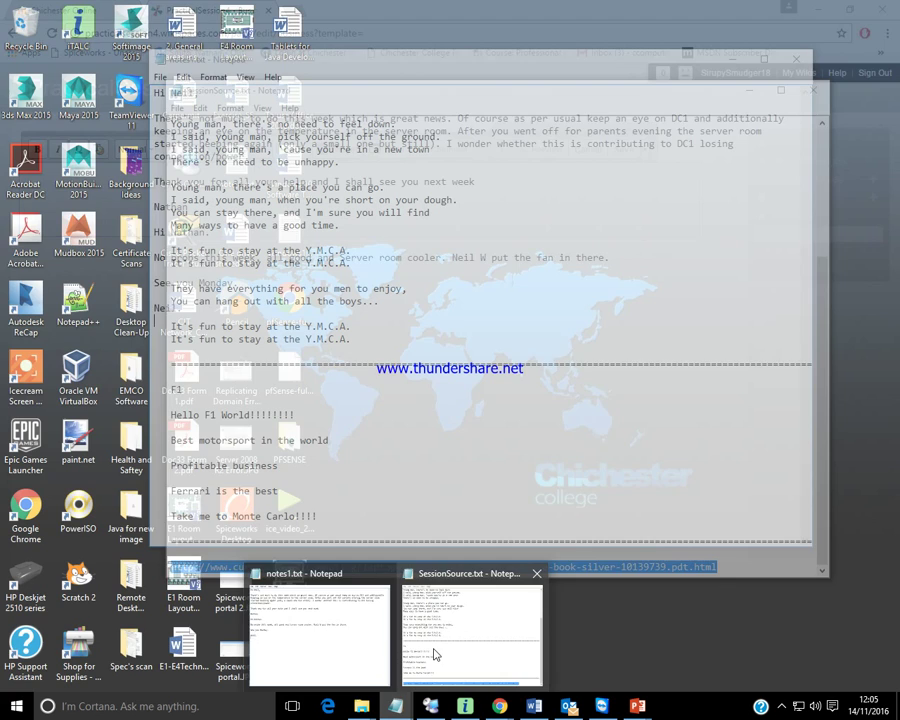
pyautogui.click(436, 652)
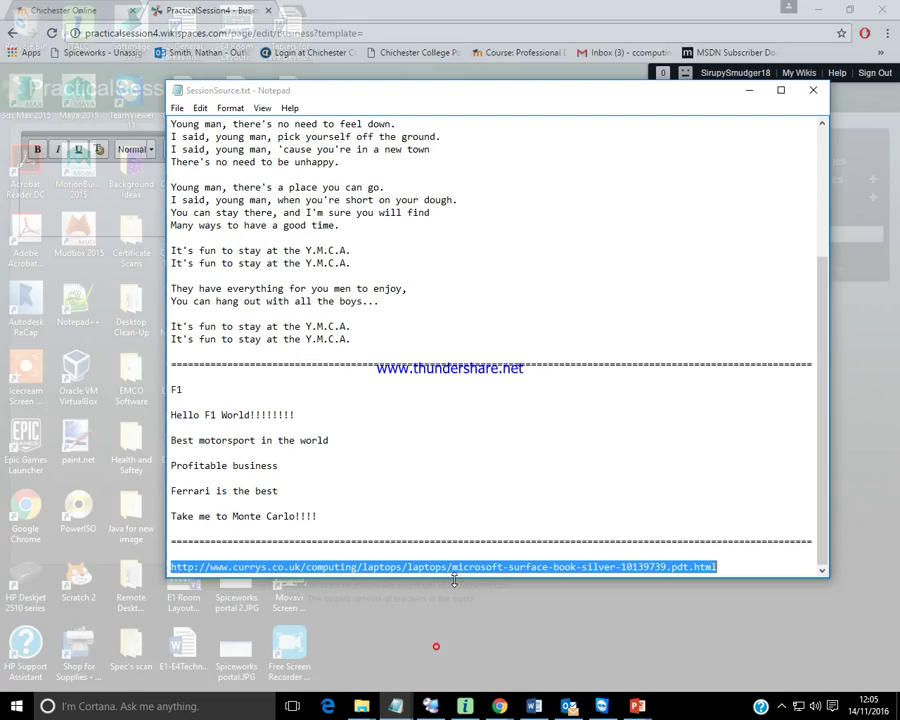
pyautogui.scroll(5, 574, 392)
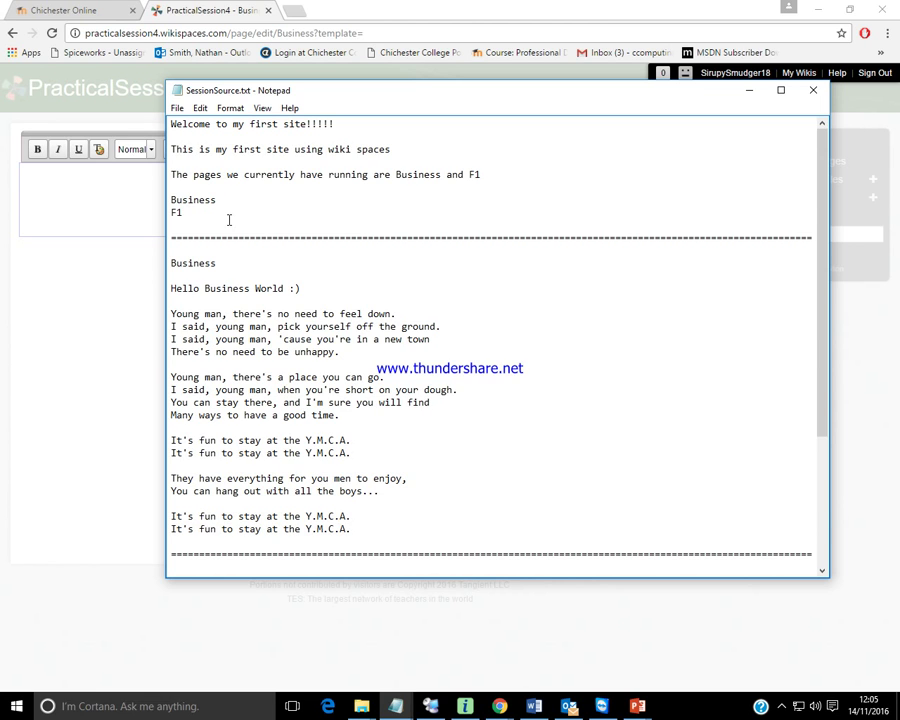
pyautogui.moveTo(213, 215); pyautogui.dragTo(166, 122)
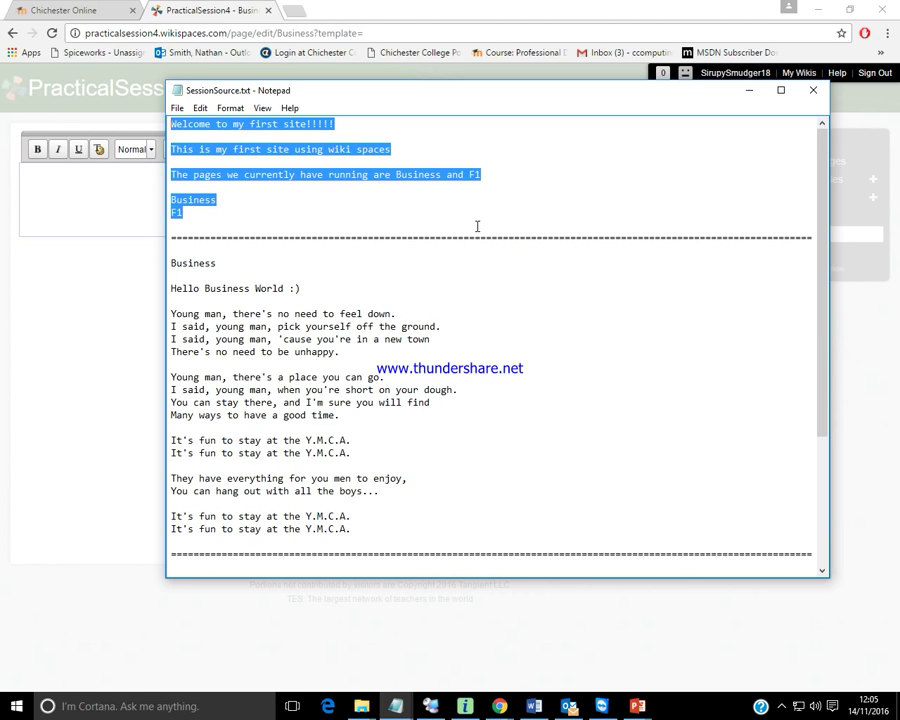
pyautogui.click(103, 199)
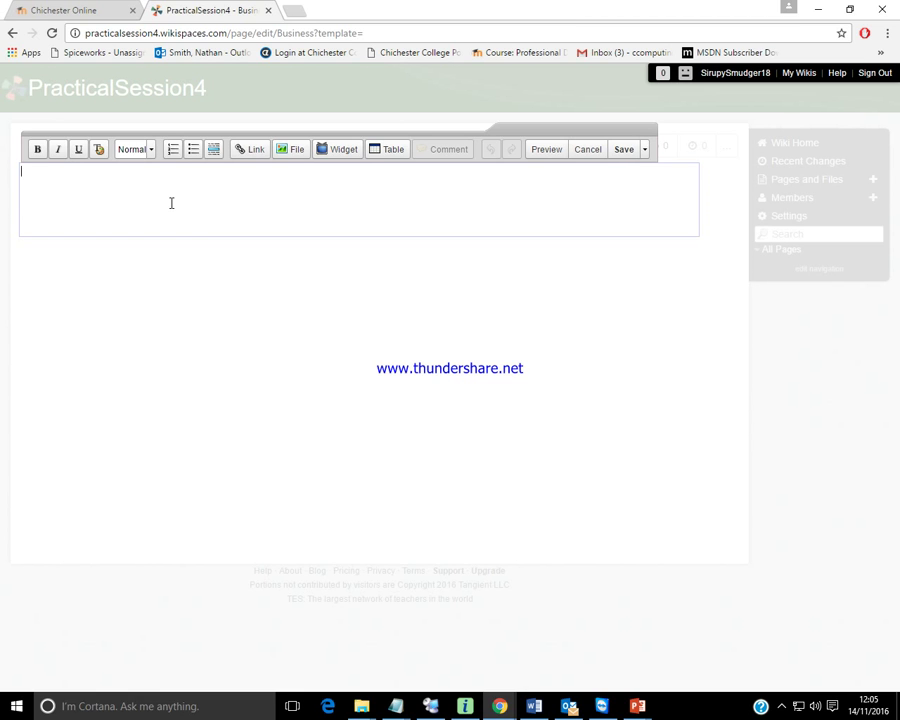
# Paste the copied intro into the Business page, then select all and delete it.
pyautogui.write('Welcome to my first site!!!!! This is my first site using wiki spaces The pages we currently have runningare Business and F1 Business  F1')
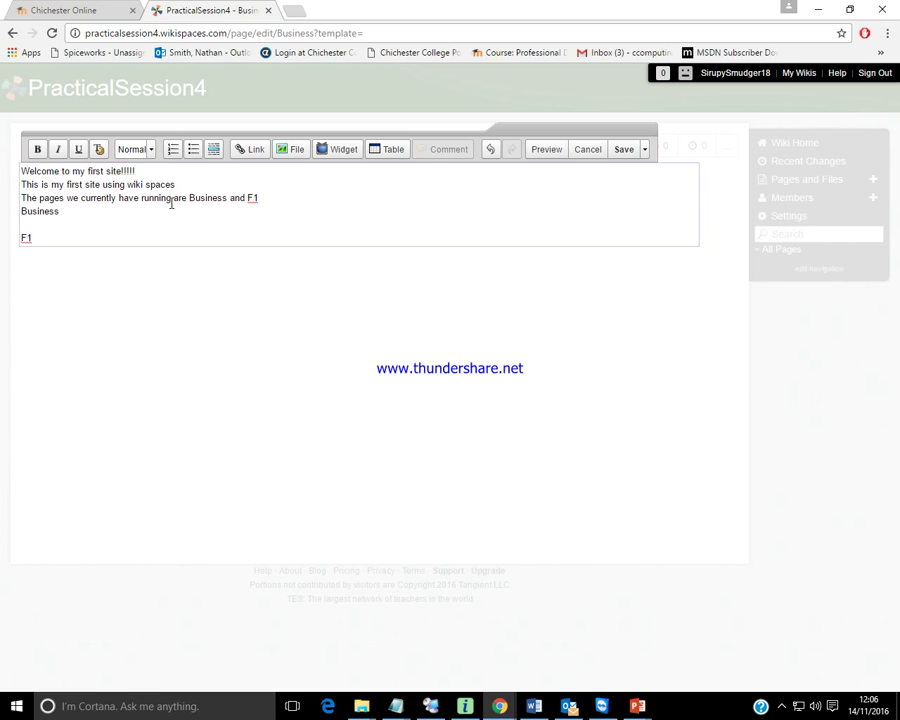
pyautogui.hotkey('ctrl', 'a')
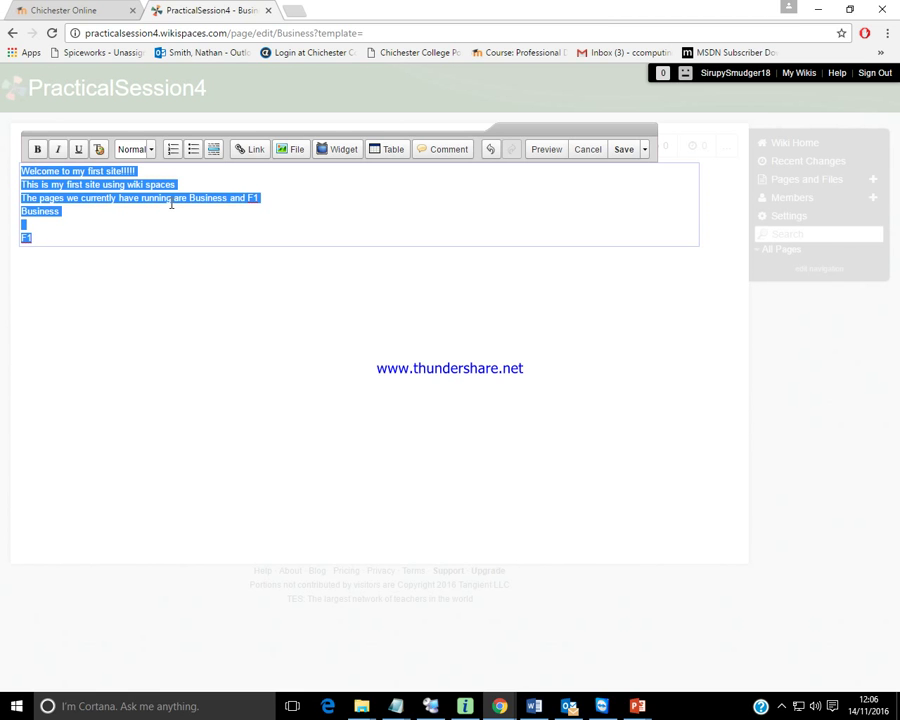
pyautogui.press('Delete')
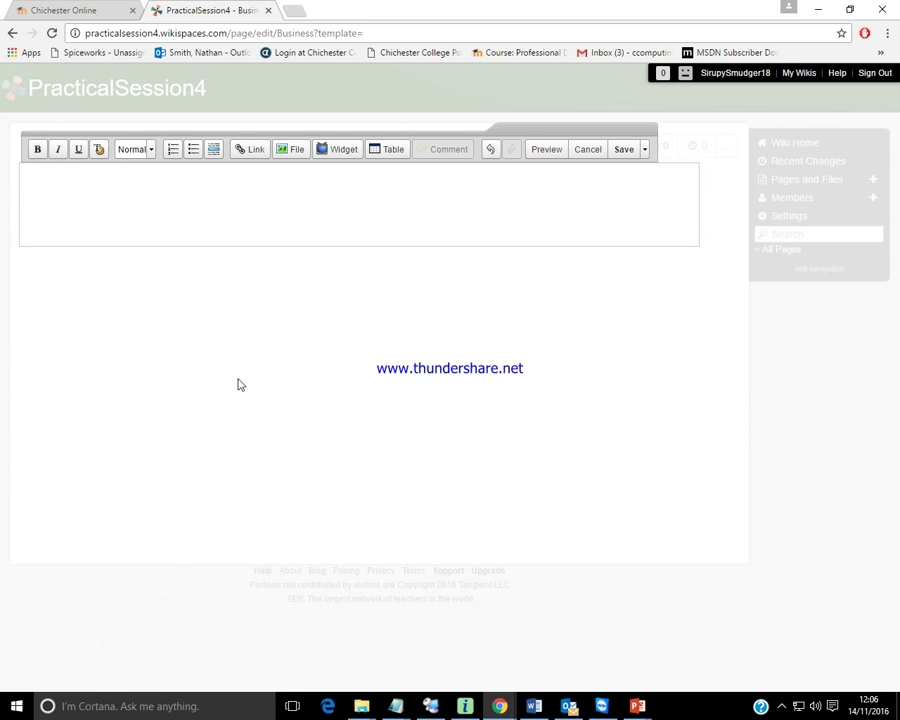
# Bring SessionSource.txt back to the front in Notepad and deselect the intro text.
pyautogui.moveTo(398, 706)
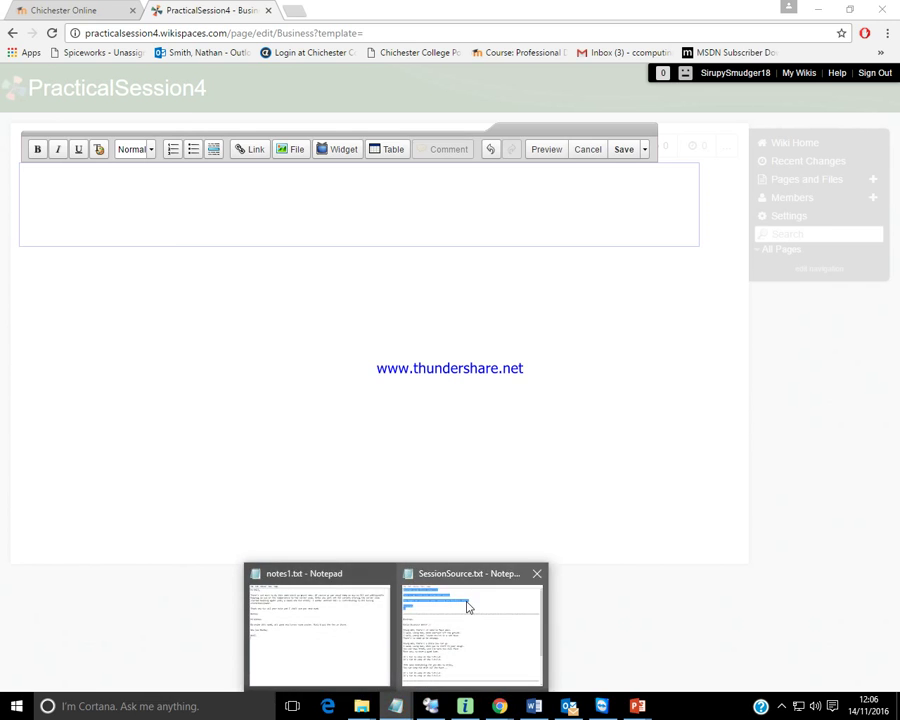
pyautogui.click(466, 605)
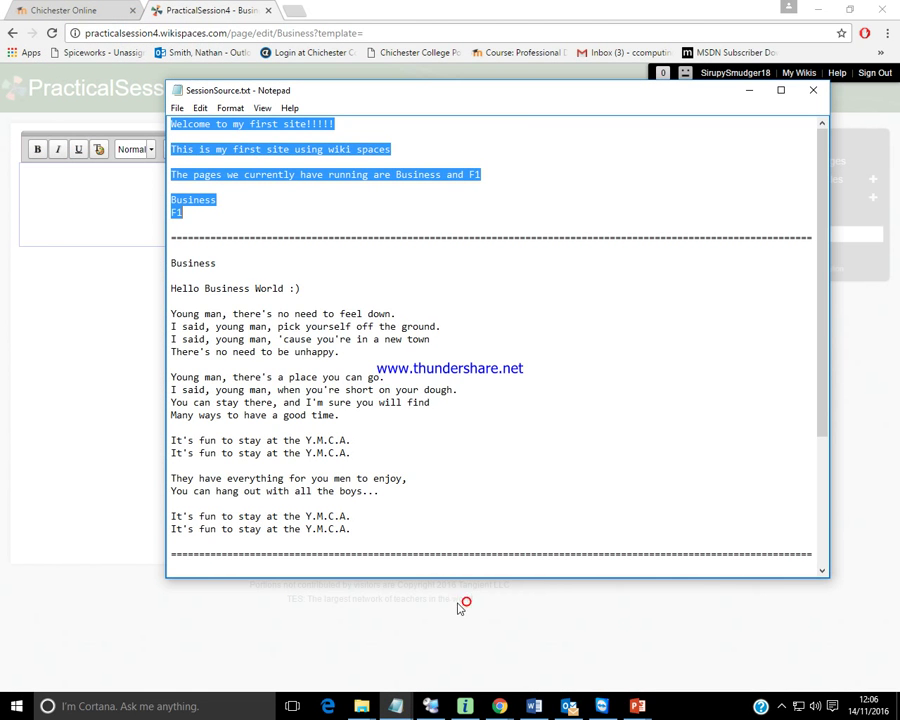
pyautogui.click(358, 531)
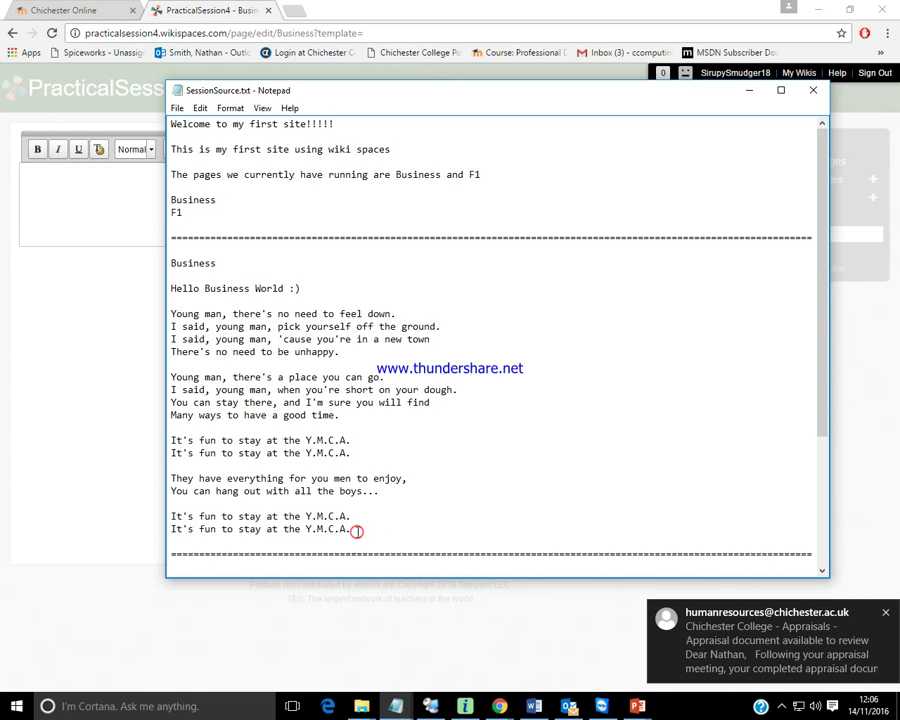
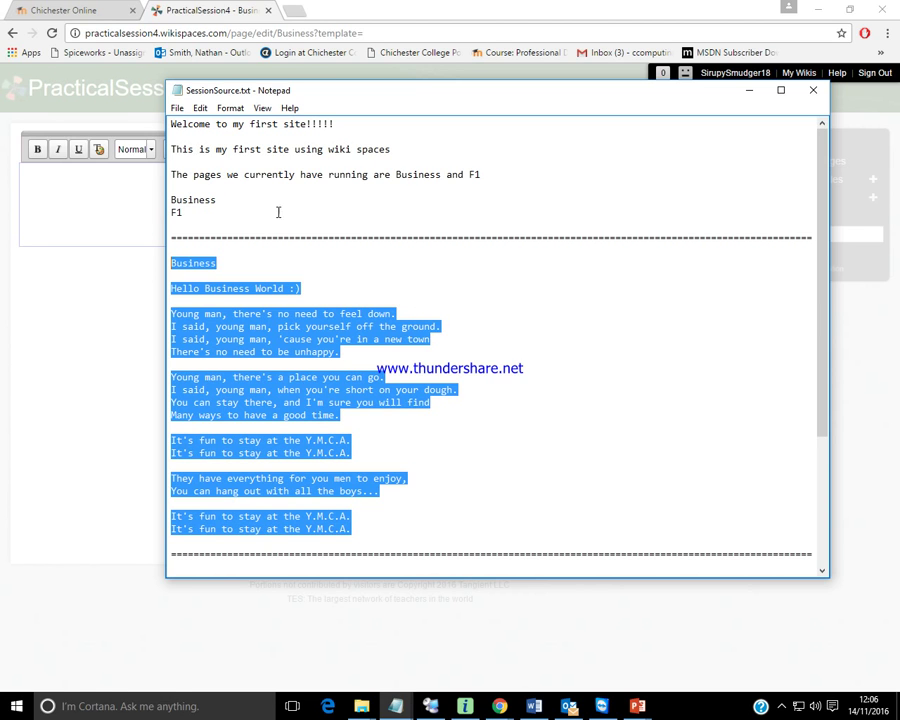
# Bring the empty Business page editor back in front of Notepad.
pyautogui.click(114, 202)
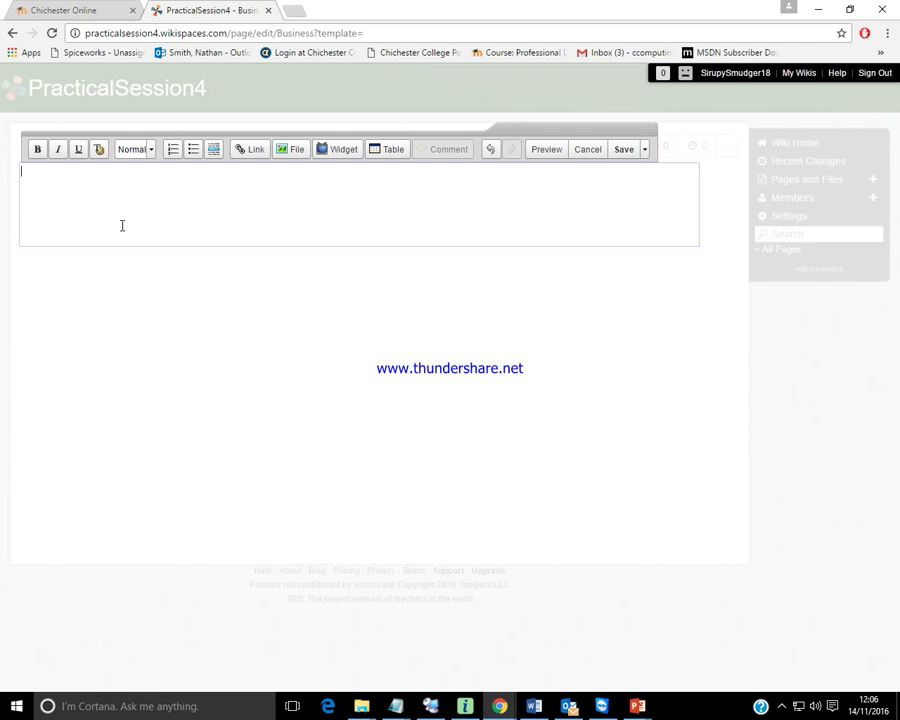
# Paste the Business text and add blank lines after the title and the greeting.
pyautogui.write("Business Hello Business World :) Young man, there's no need to feel down.  I said, young man, pick yourself off the ground.  I said, young man, 'cause you're in a new town  There's no need to be unhappy. Young man, there's a place you can go.  I said, young man, when you're short on your dough.  You can stay there, and I'm sure you will find  Many ways to have a good time. It's fun to stay at the Y.M.C.A.  It's fun to stay at the Y.M.C.A. They have everything for you men to enjoy,  You can hang out with all the boys... It's fun to stay at the Y.M.C.A.  It's fun to stay at the Y.M.C.A.")
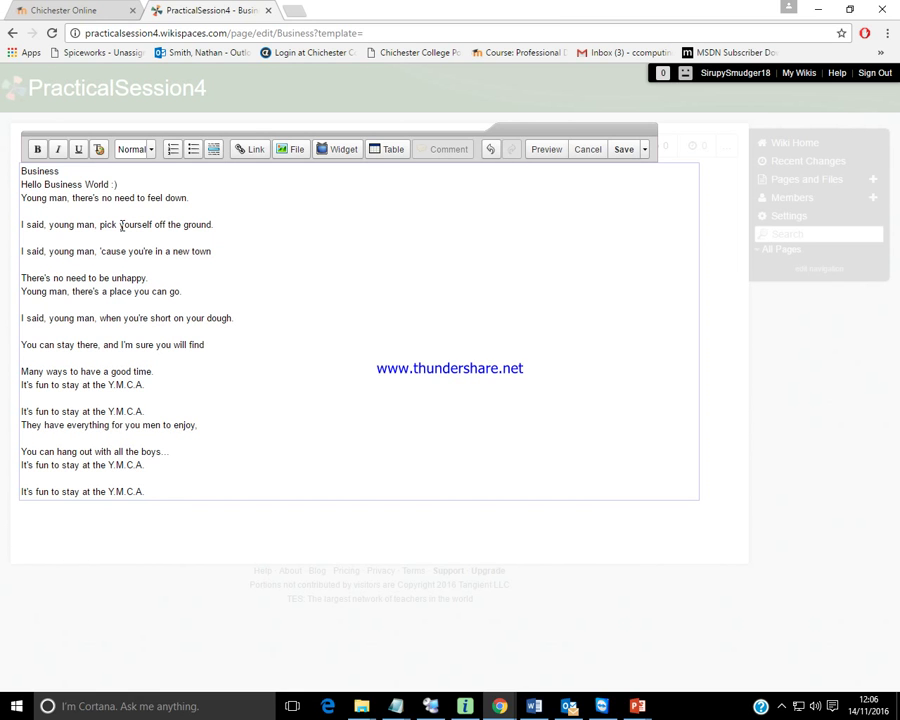
pyautogui.click(72, 176)
pyautogui.press('Return')
pyautogui.click(130, 197)
pyautogui.press('Return')
# Close up the first stanza's lyric lines and end it with a blank line.
pyautogui.click(196, 223)
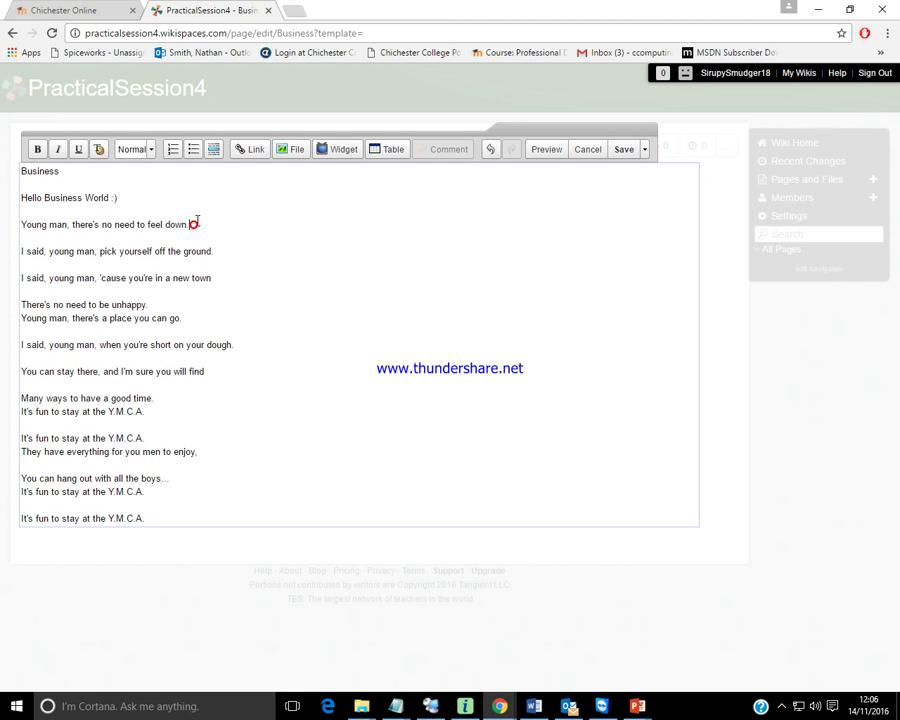
pyautogui.press('Delete')
pyautogui.click(231, 238)
pyautogui.press('Delete')
pyautogui.click(221, 251)
pyautogui.press('Delete')
pyautogui.click(155, 264)
pyautogui.press('Return')
# Remove the gaps inside the second stanza and end it with a blank line.
pyautogui.click(186, 292)
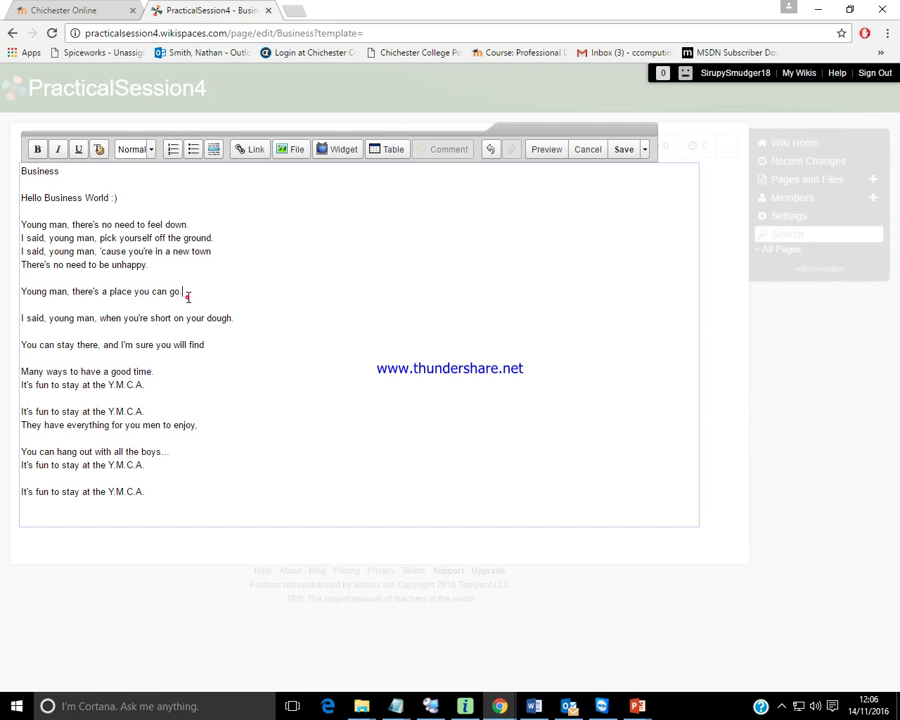
pyautogui.press('Delete')
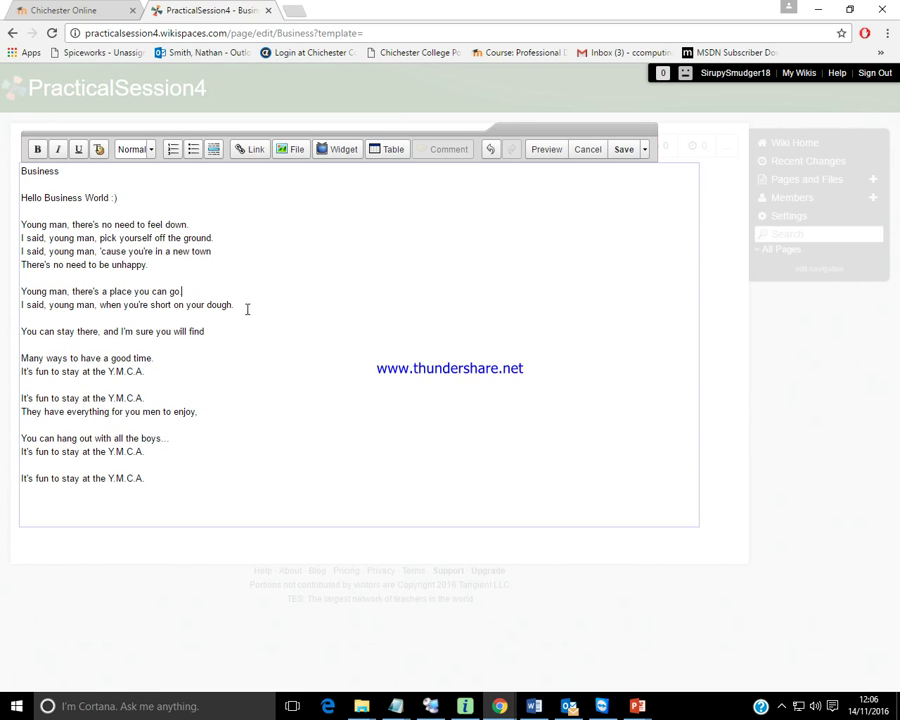
pyautogui.click(237, 304)
pyautogui.press('Delete')
pyautogui.press('Down')
pyautogui.press('Delete')
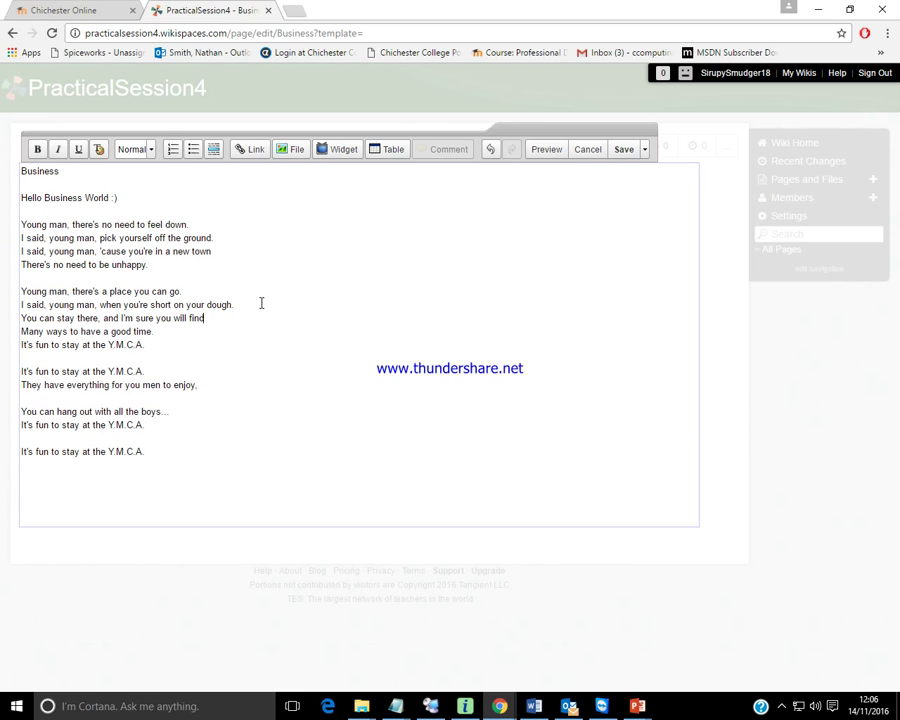
pyautogui.press('Return')
# Group the remaining Y.M.C.A. lines into pairs separated by single blank lines.
pyautogui.press('Down')
pyautogui.press('Down')
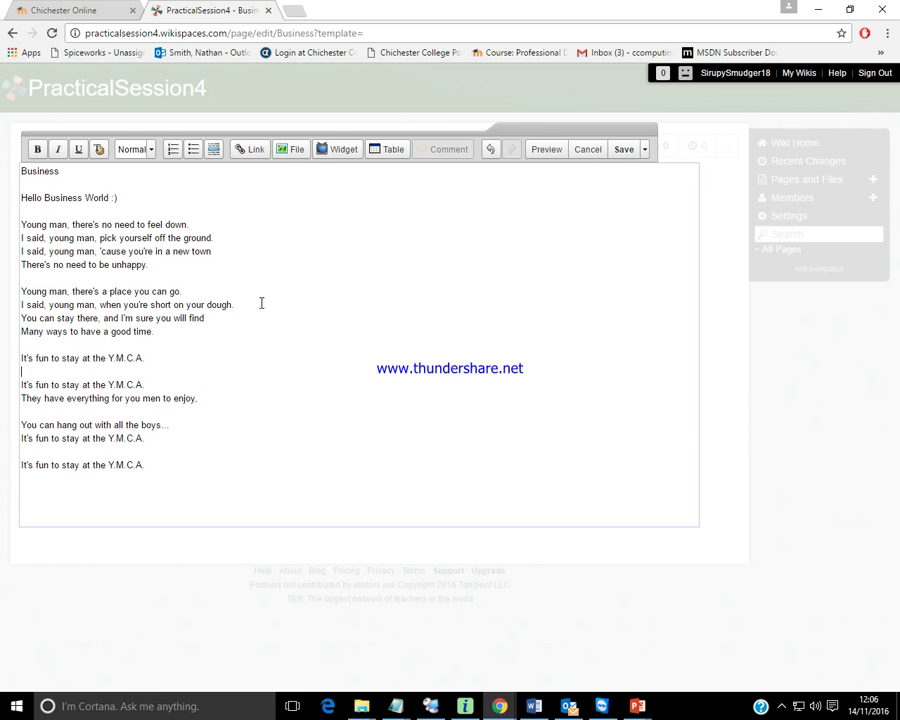
pyautogui.press('Delete')
pyautogui.press('Down')
pyautogui.press('Down')
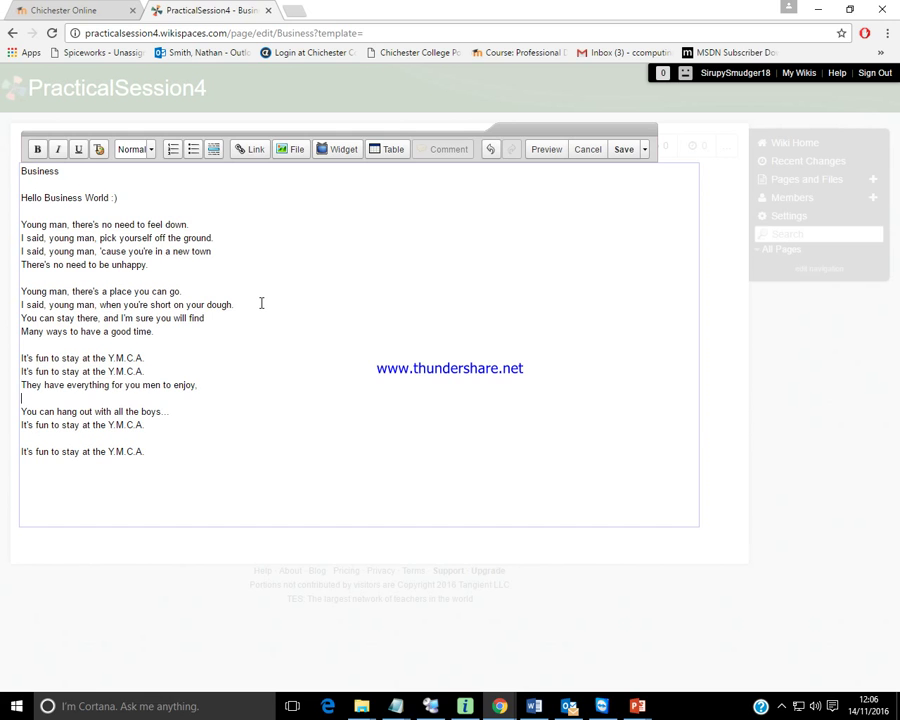
pyautogui.press('Up')
pyautogui.press('Return')
pyautogui.press('Down')
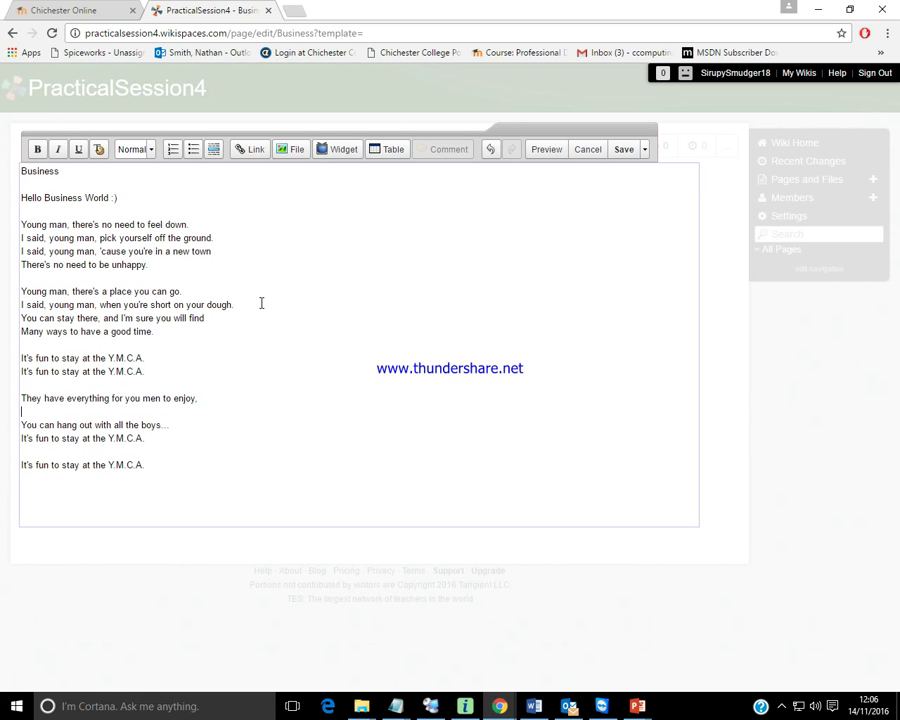
pyautogui.press('Delete')
pyautogui.press('Down')
pyautogui.press('Return')
pyautogui.press('Down')
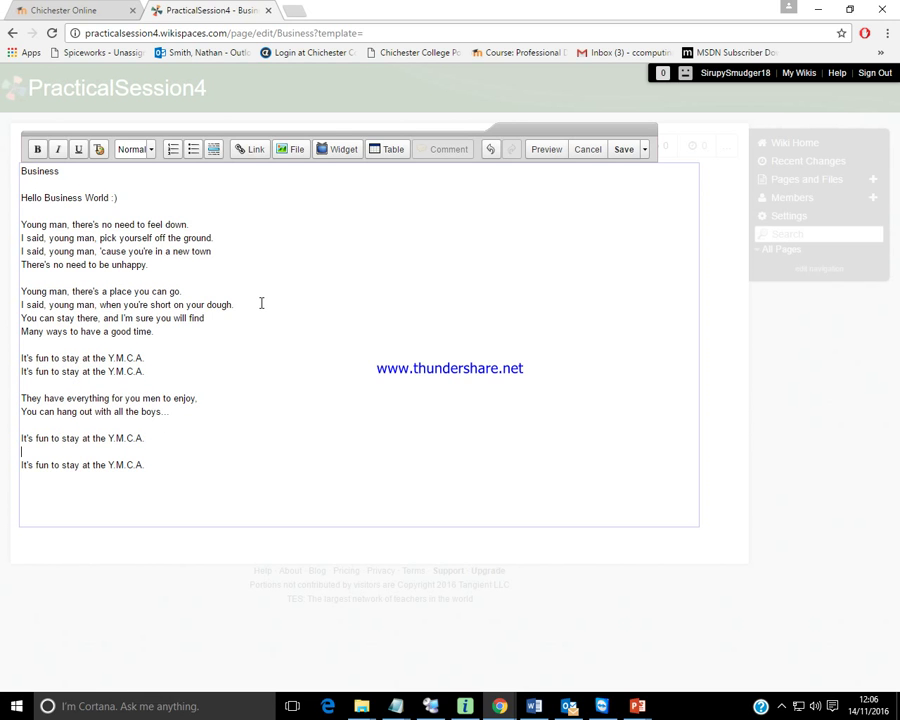
pyautogui.press('Delete')
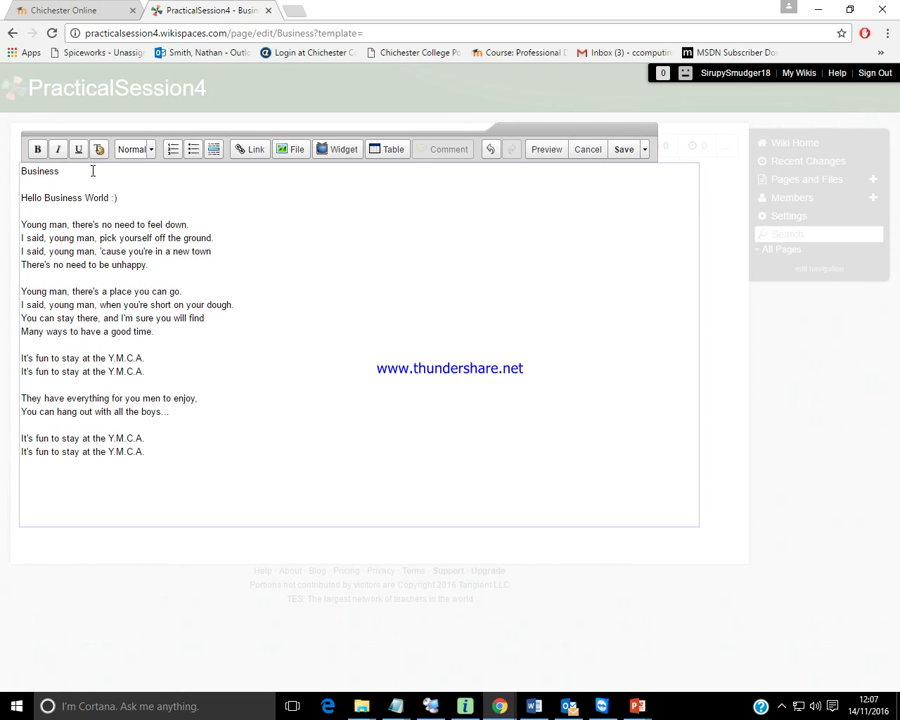
# Format the Business title line as a '1. Heading'.
pyautogui.moveTo(72, 171); pyautogui.dragTo(14, 171)
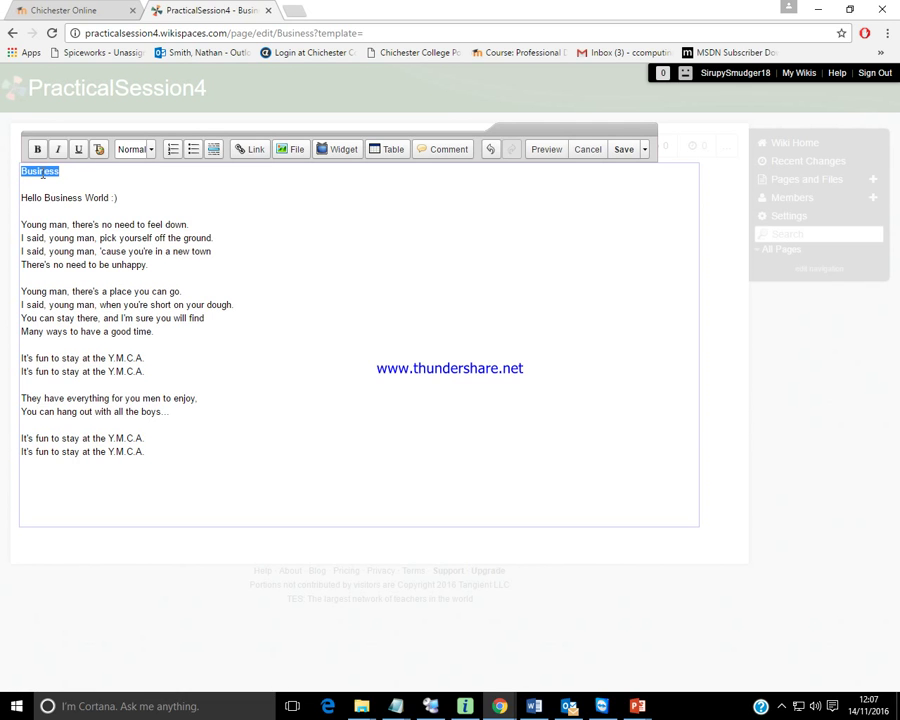
pyautogui.click(150, 153)
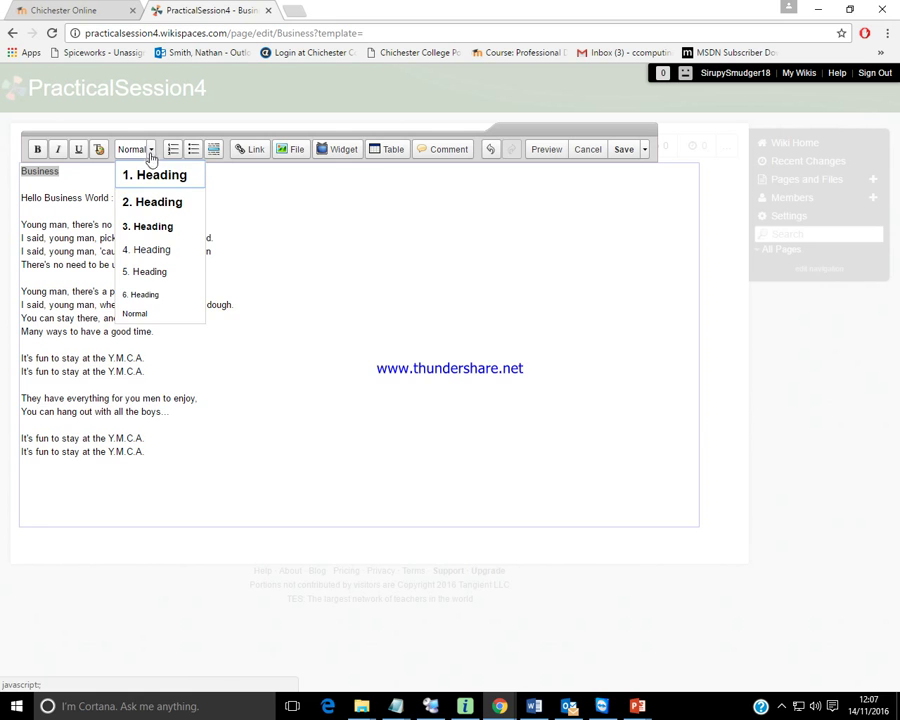
pyautogui.click(150, 175)
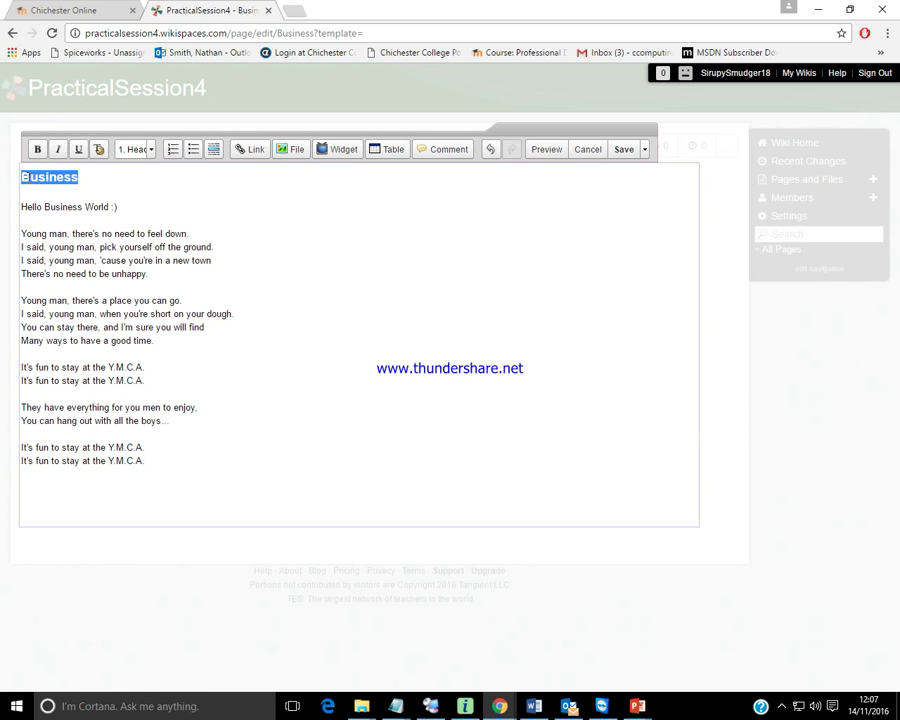
pyautogui.click(65, 178)
pyautogui.click(85, 207)
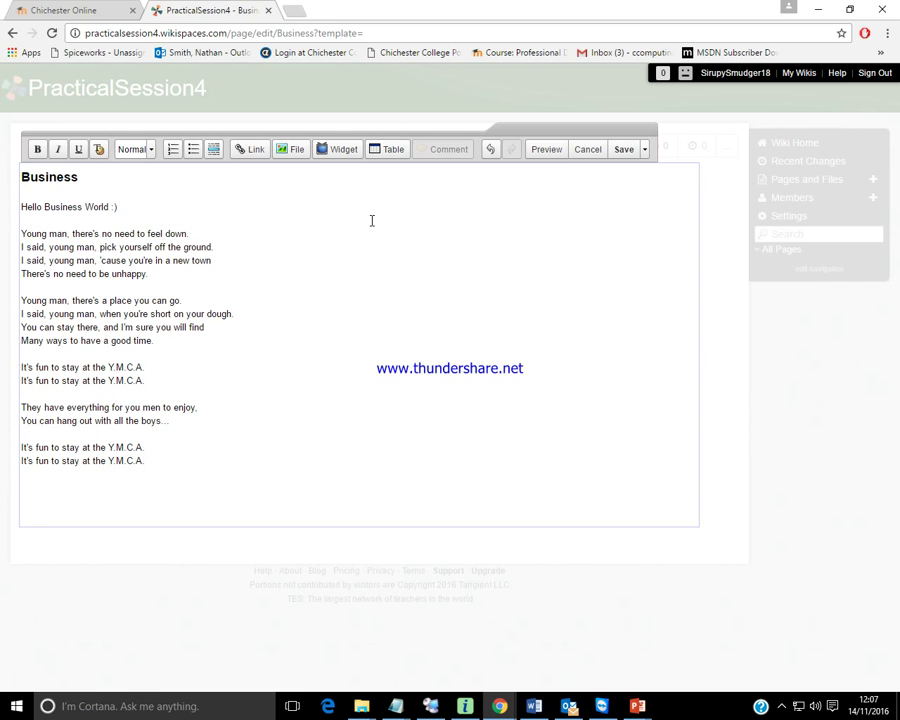
# Save the Business page and create a new wiki page named F1.
pyautogui.click(626, 151)
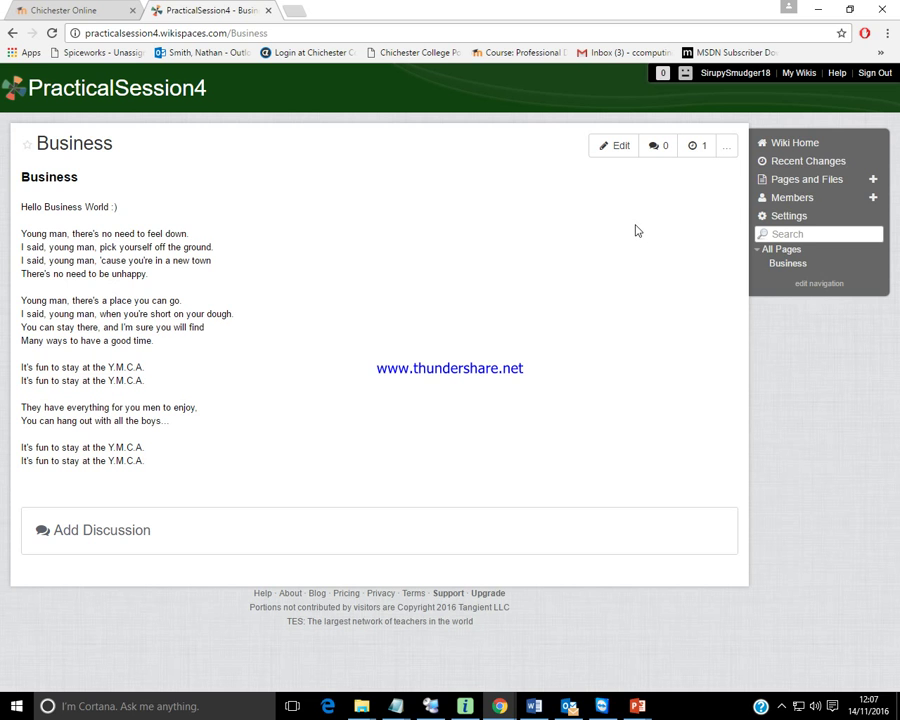
pyautogui.click(872, 179)
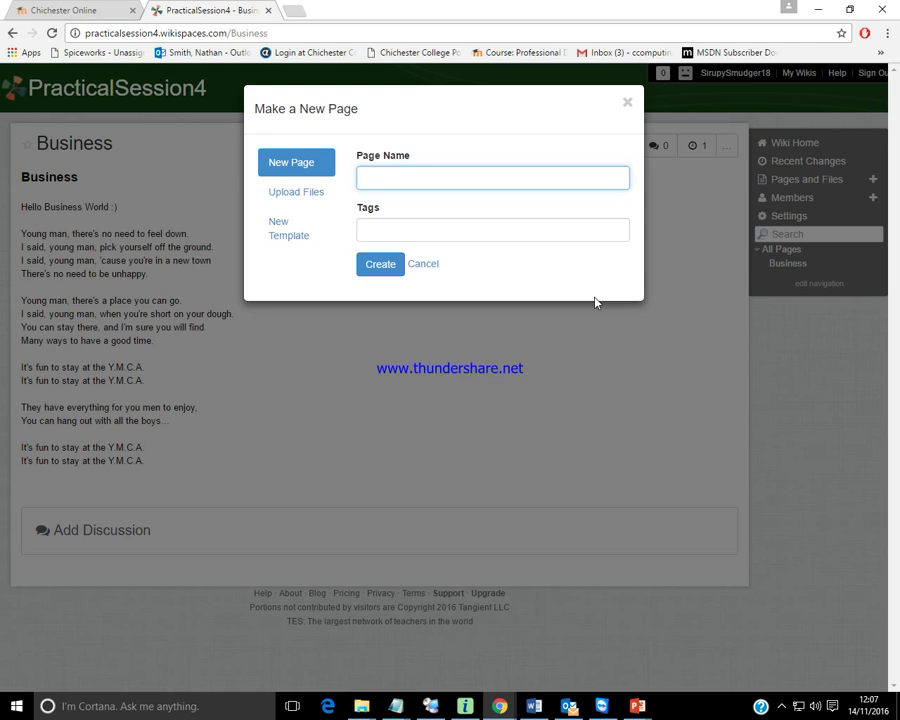
pyautogui.write('F')
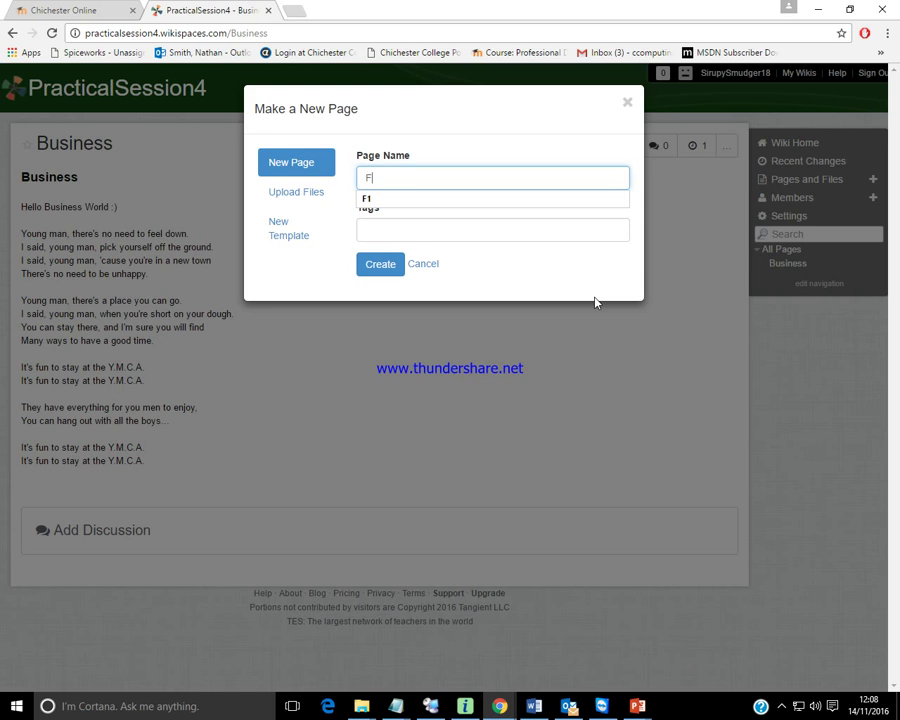
pyautogui.write('1')
pyautogui.click(542, 269)
pyautogui.click(389, 265)
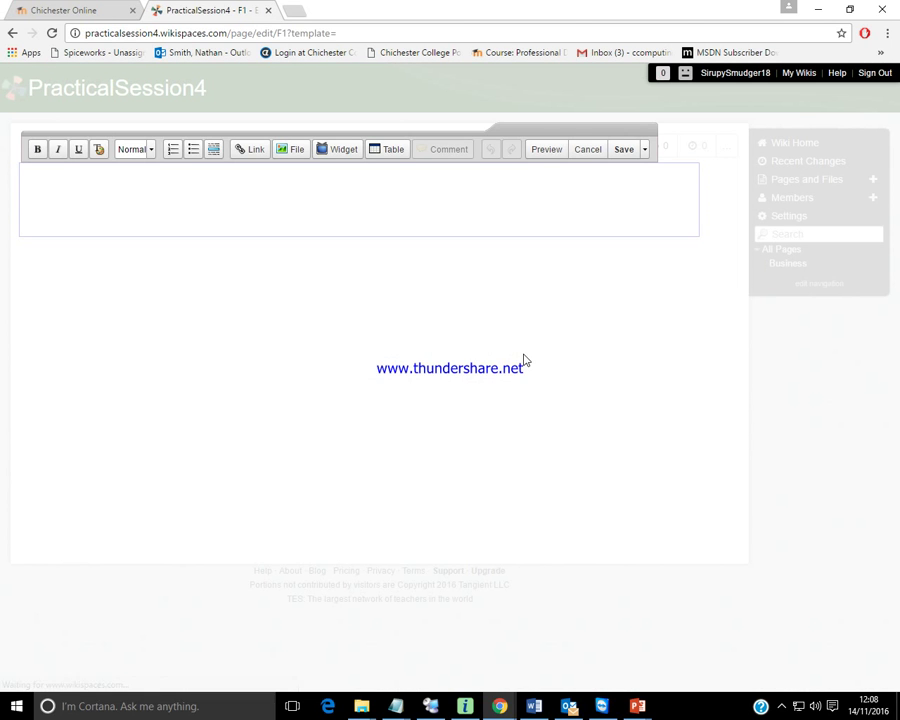
pyautogui.moveTo(396, 706)
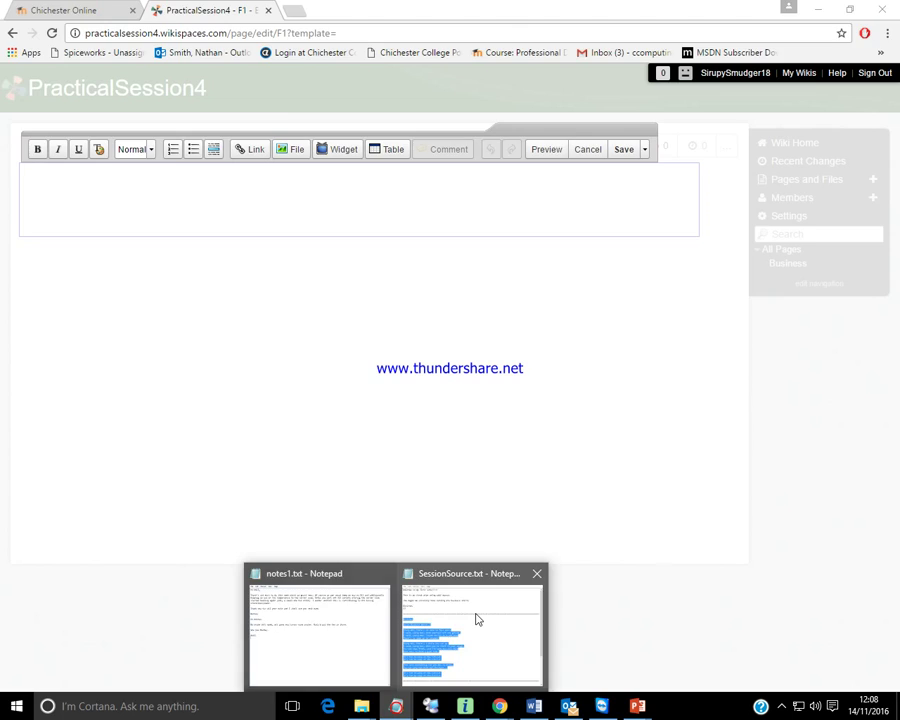
pyautogui.click(477, 619)
# Copy the F1 section of SessionSource.txt and return to the empty F1 editor.
pyautogui.click(448, 436)
pyautogui.scroll(-5, 434, 464)
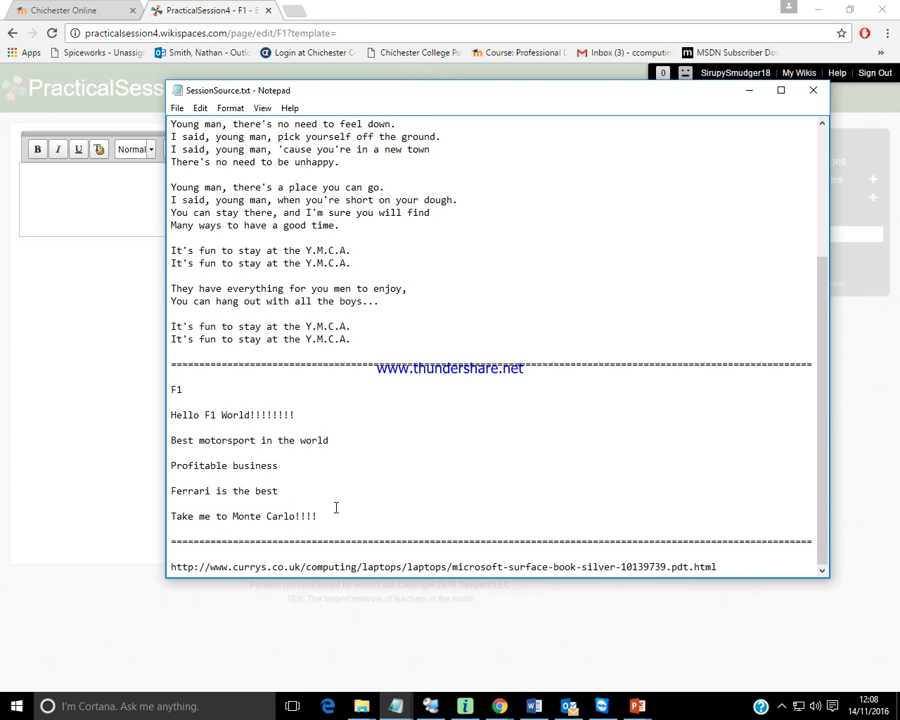
pyautogui.moveTo(320, 516); pyautogui.dragTo(170, 390)
pyautogui.hotkey('ctrl', 'c')
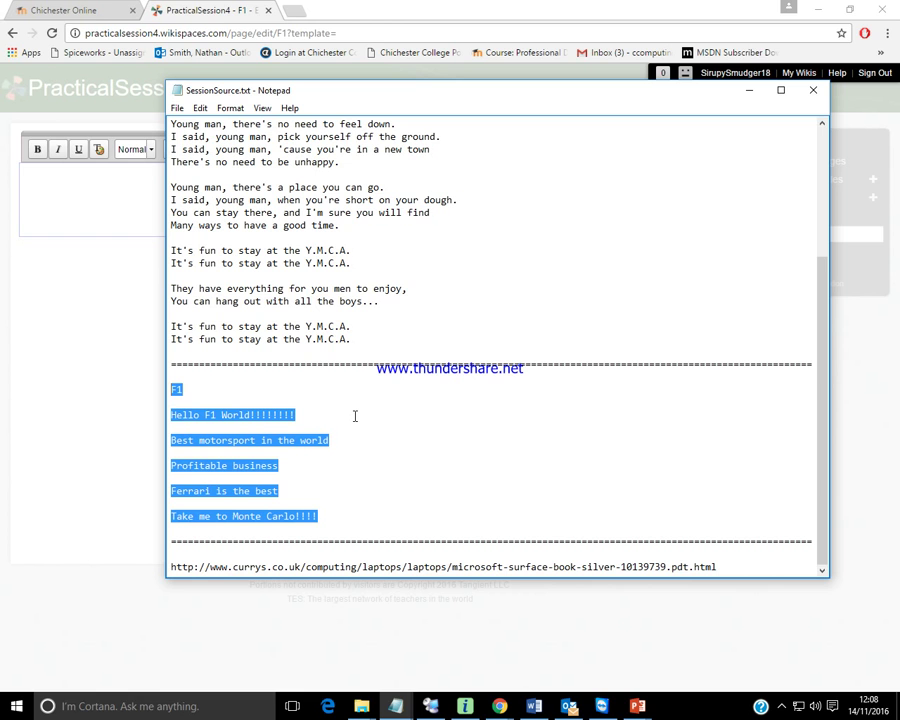
pyautogui.press('Delete')
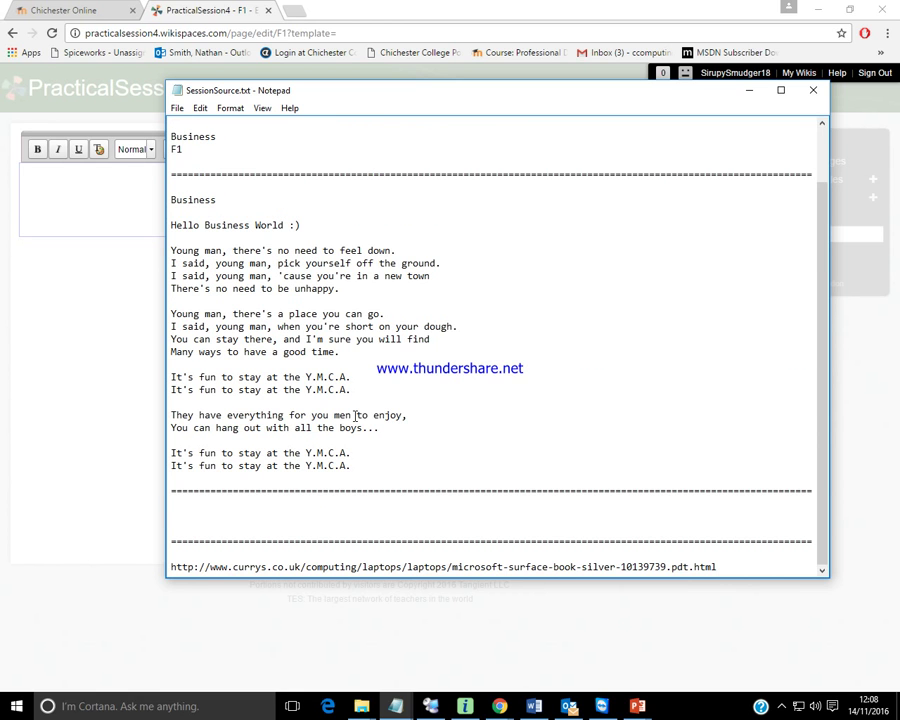
pyautogui.hotkey('ctrl', 'z')
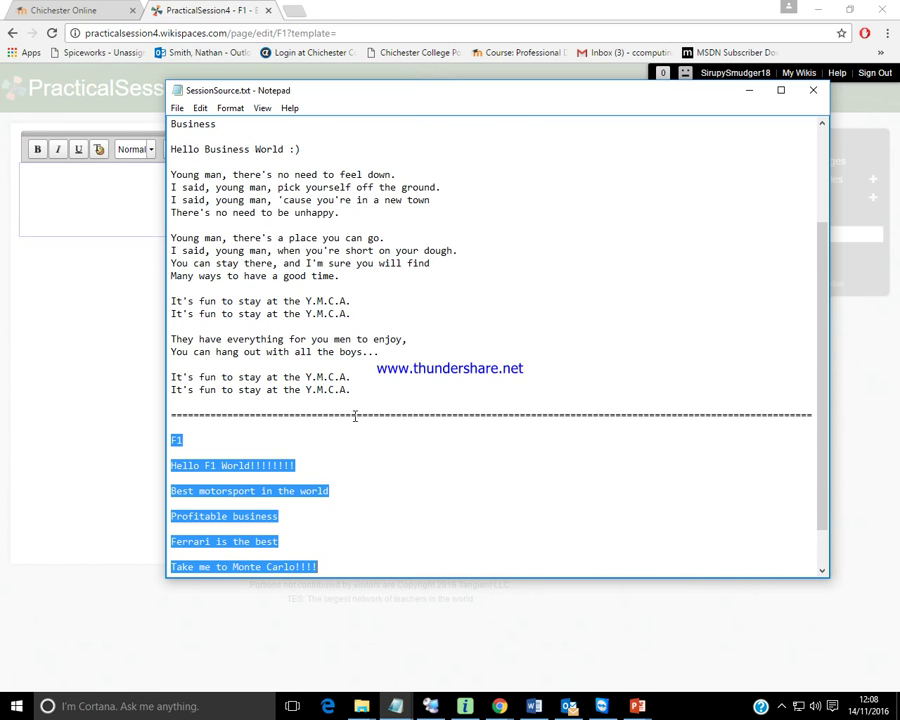
pyautogui.scroll(-2, 386, 397)
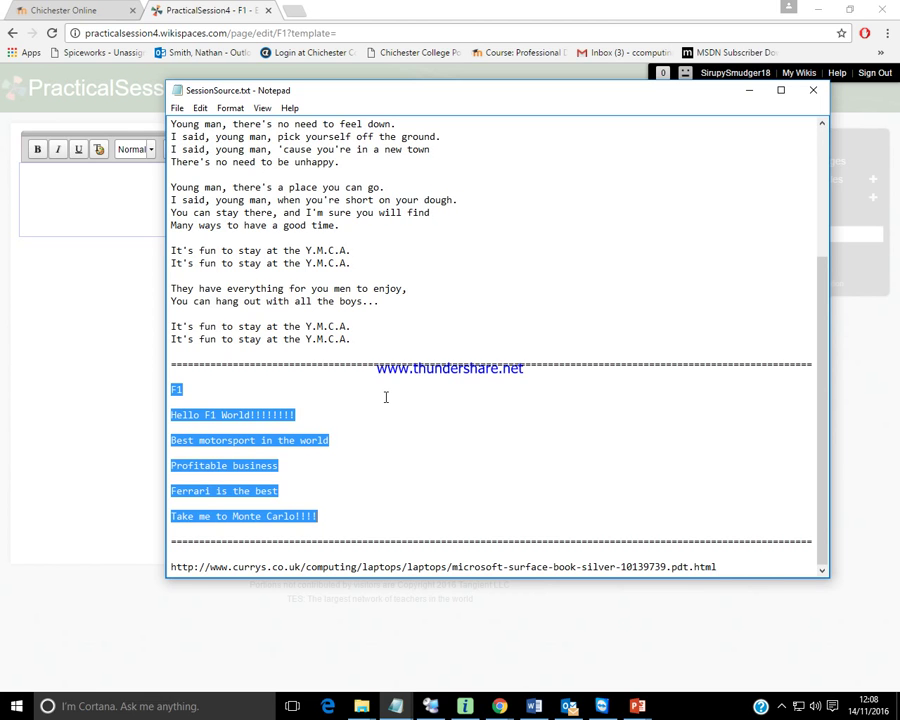
pyautogui.click(91, 199)
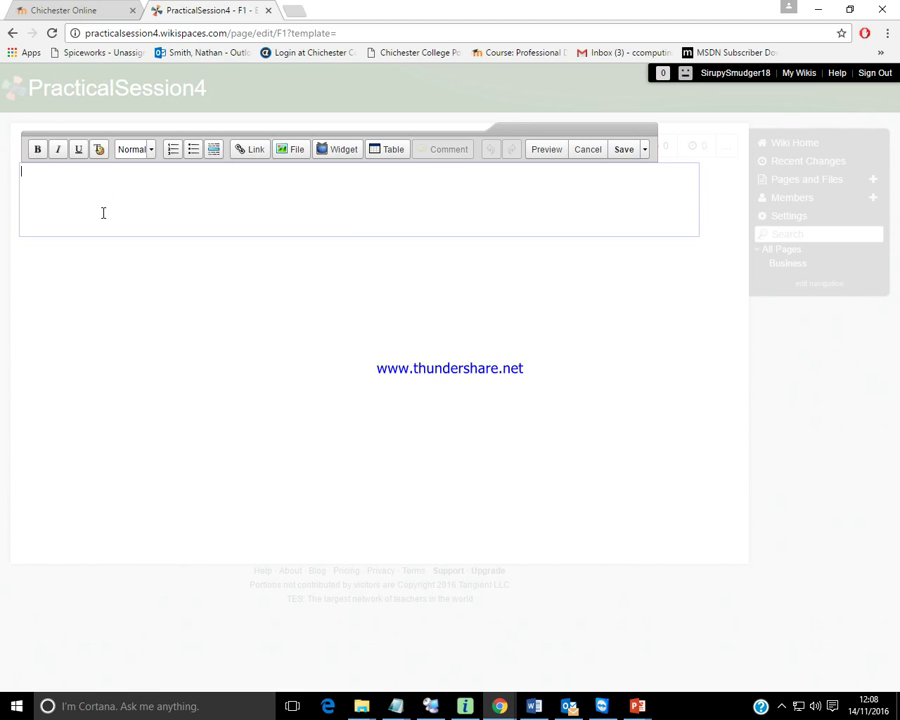
# Paste the F1 notes and put a blank line after the title and each line.
pyautogui.hotkey('ctrl', 'v')
pyautogui.click(47, 168)
pyautogui.press('Return')
pyautogui.click(124, 194)
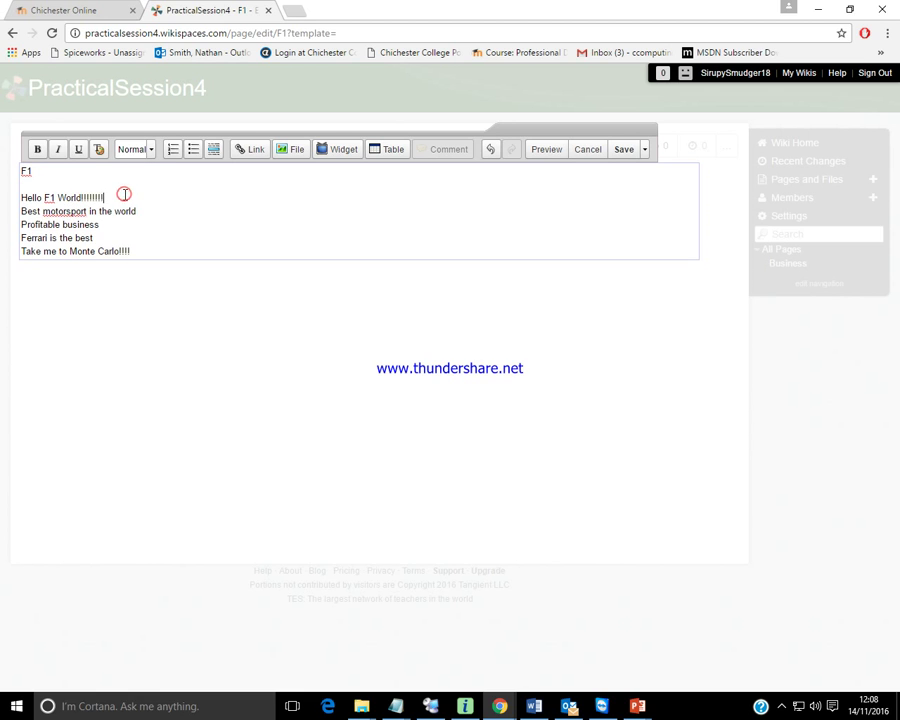
pyautogui.press('Return')
pyautogui.click(134, 222)
pyautogui.press('Return')
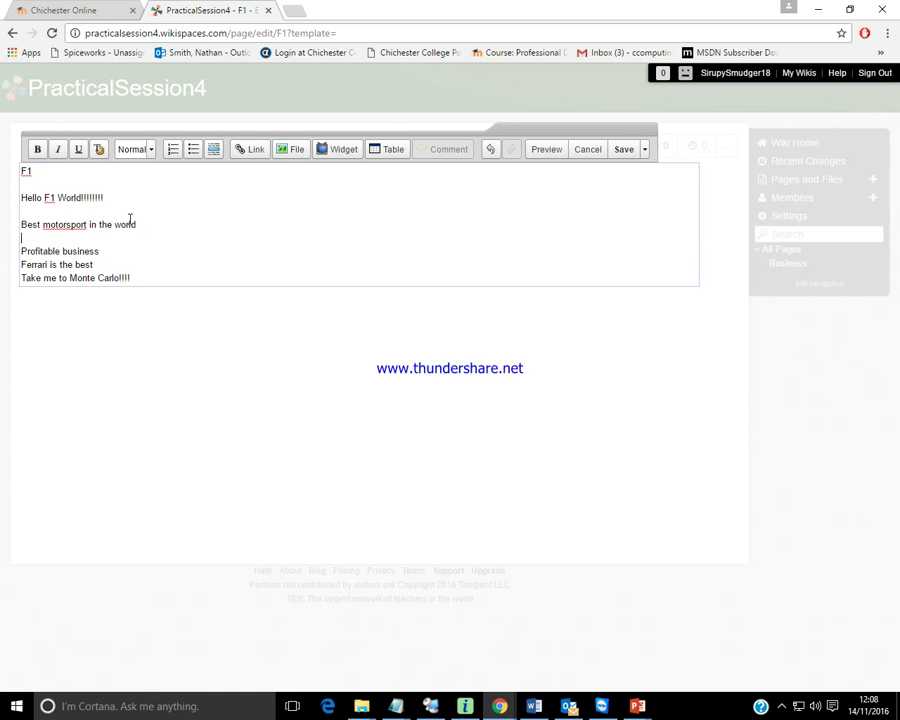
pyautogui.click(104, 250)
pyautogui.press('Return')
pyautogui.click(95, 277)
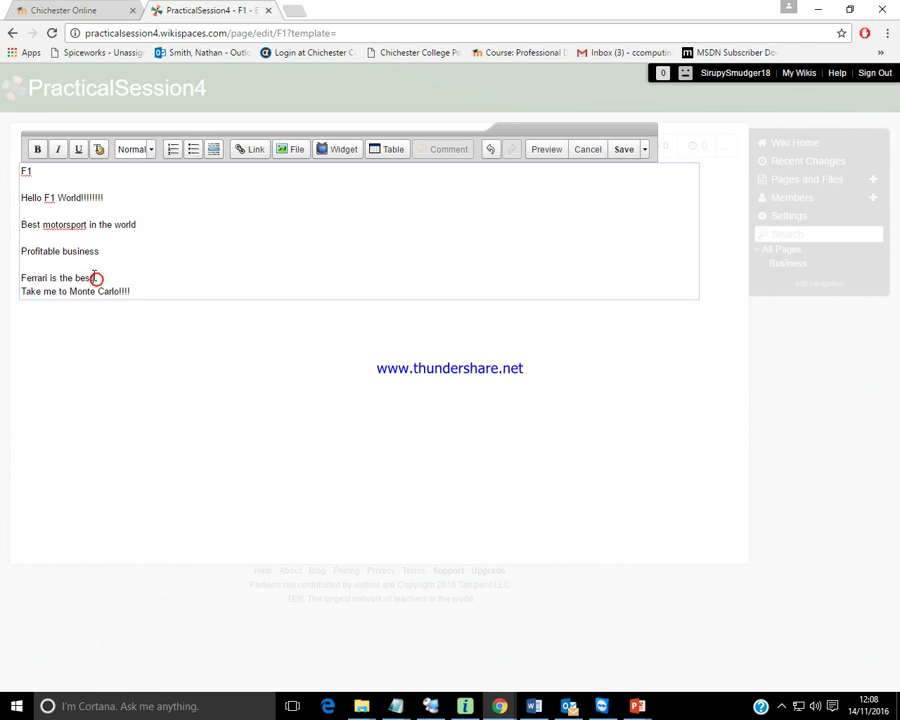
pyautogui.press('Return')
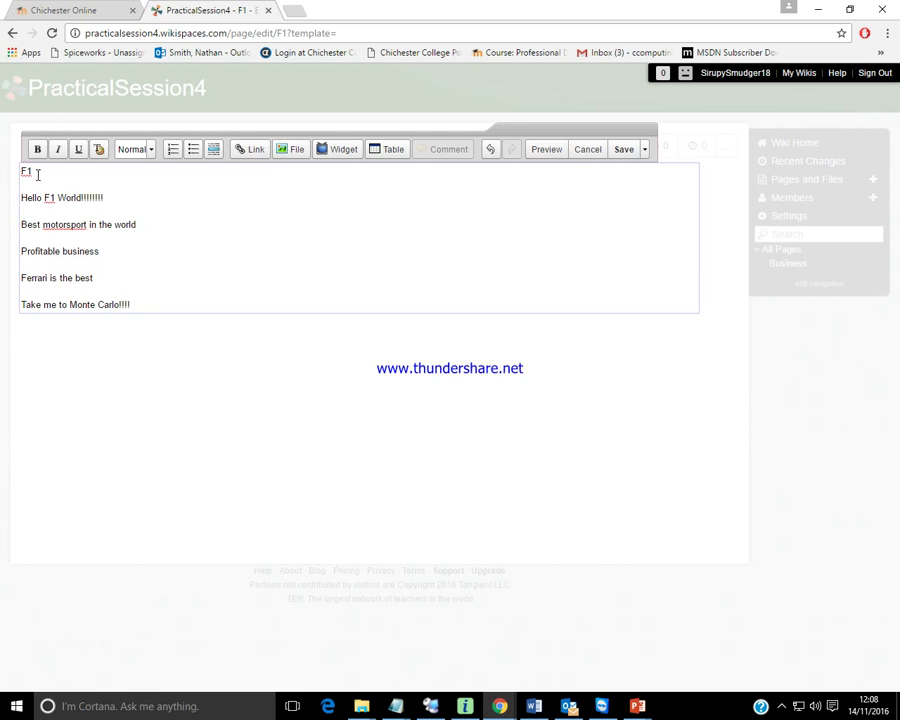
pyautogui.moveTo(38, 171); pyautogui.dragTo(9, 172)
# Make the F1 title a '1. Heading'.
pyautogui.click(151, 149)
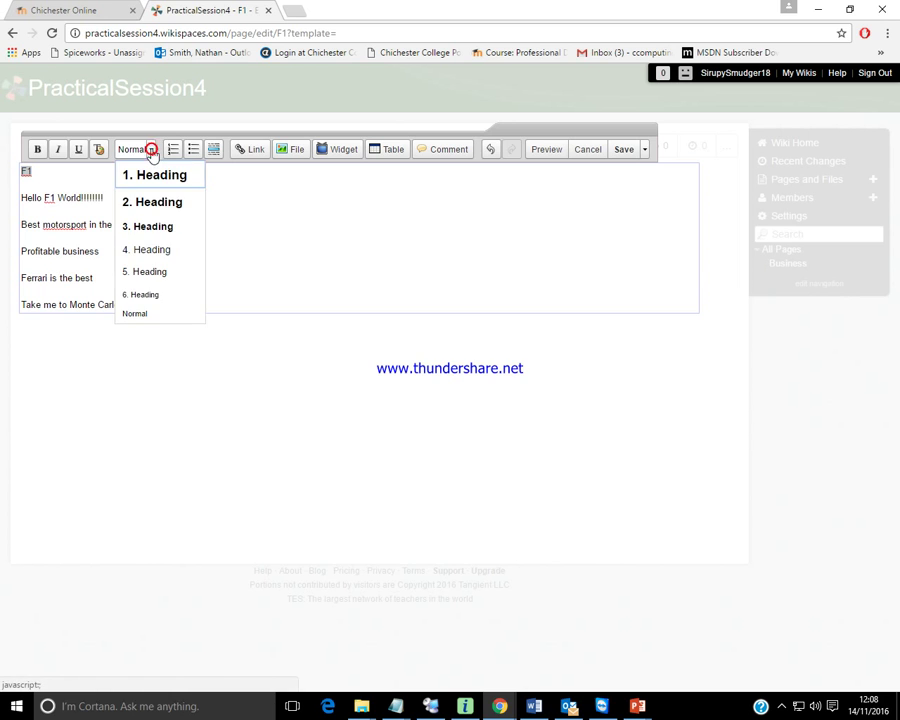
pyautogui.click(149, 175)
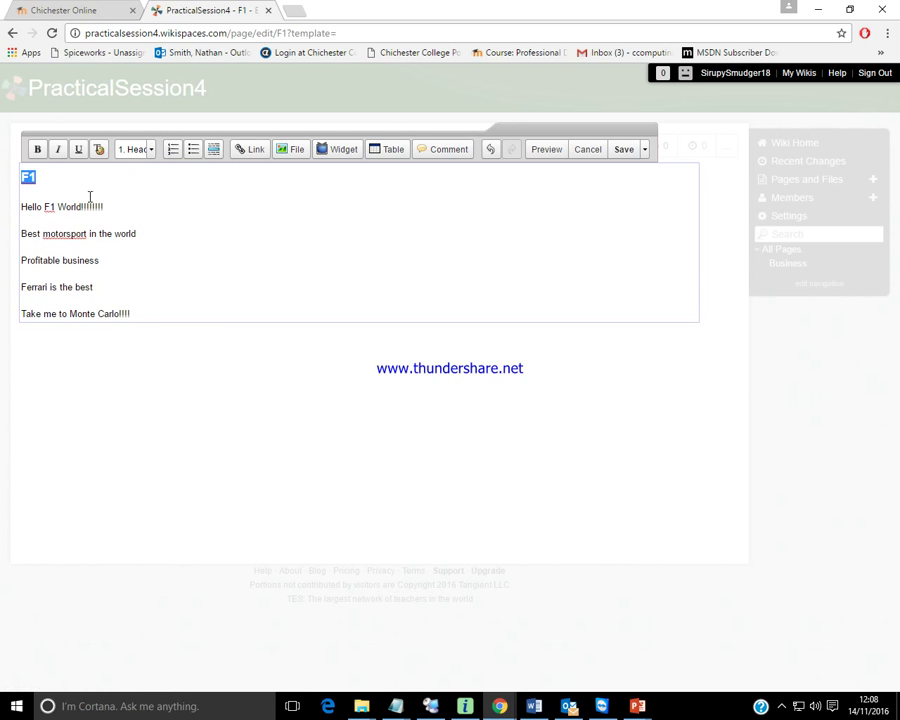
pyautogui.click(60, 207)
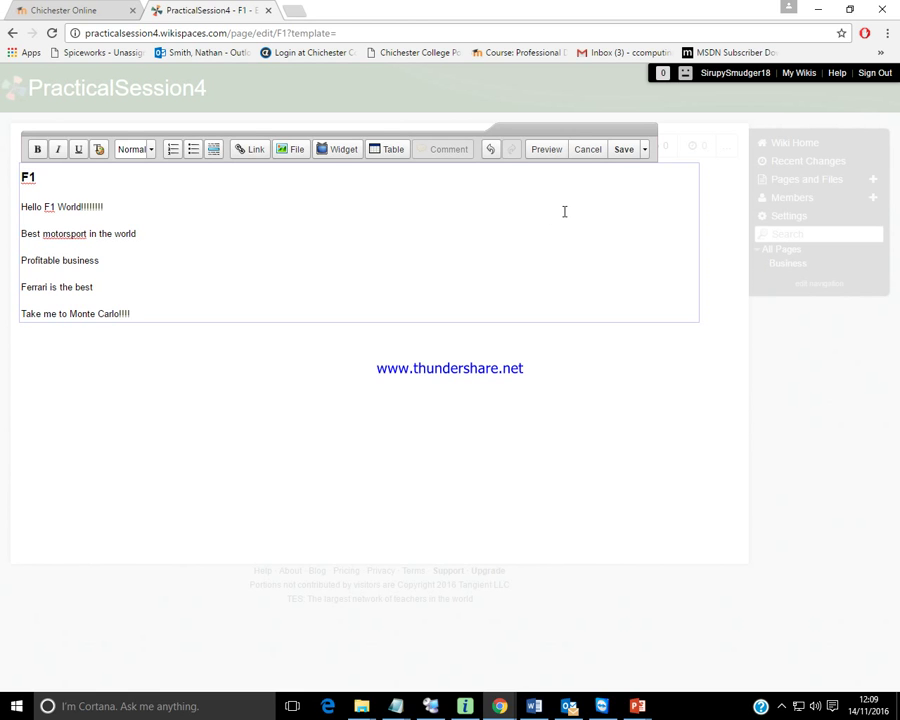
pyautogui.click(646, 151)
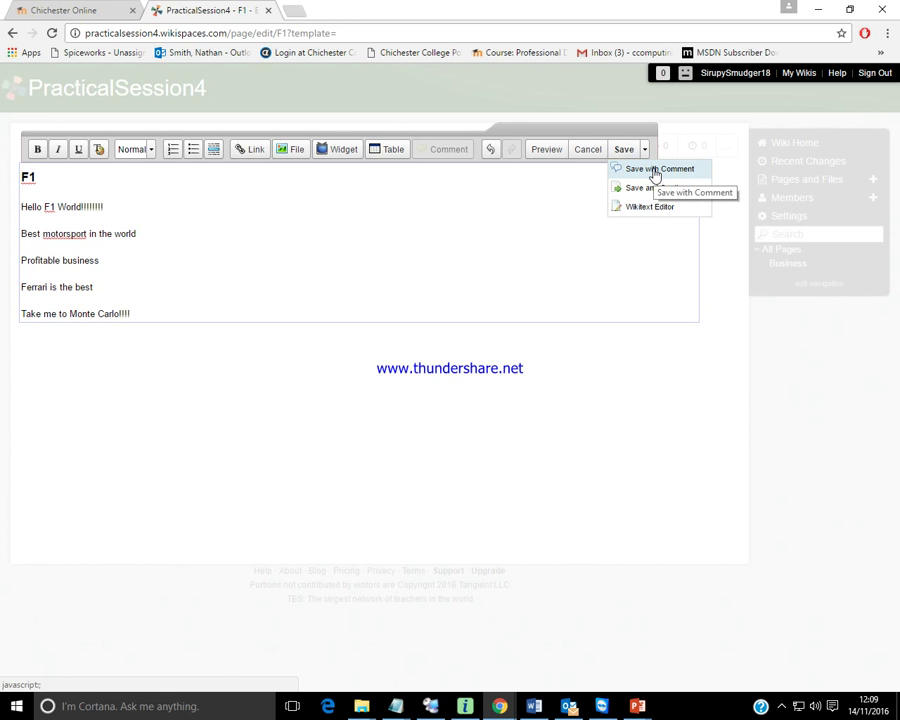
# Save the F1 page with the comment 'Created F1 Page'.
pyautogui.click(655, 170)
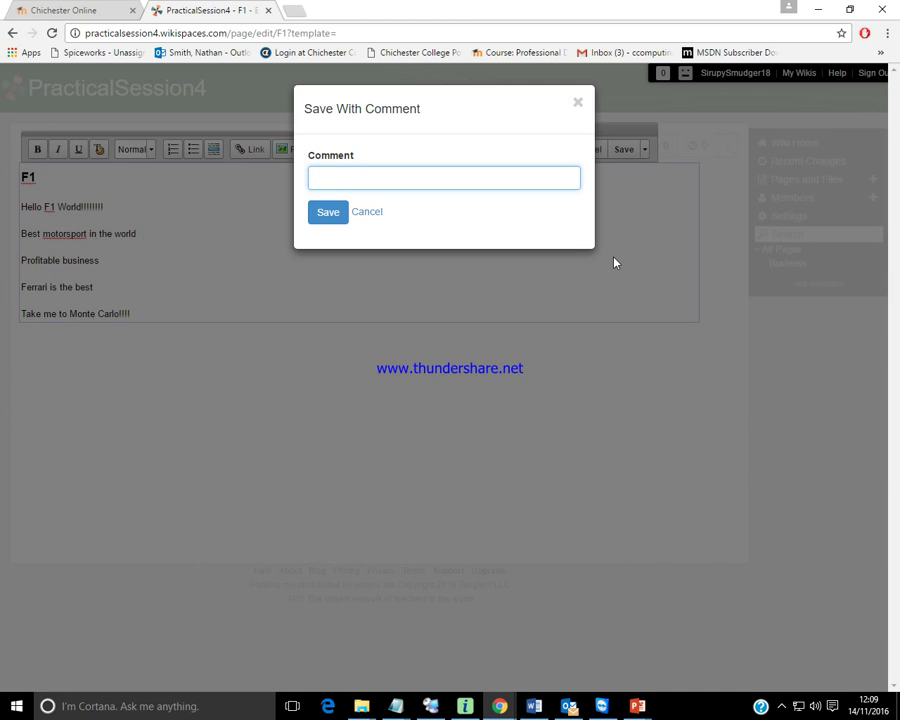
pyautogui.write('Createde')
pyautogui.press('BackSpace')
pyautogui.write('F1 Page')
pyautogui.click(331, 219)
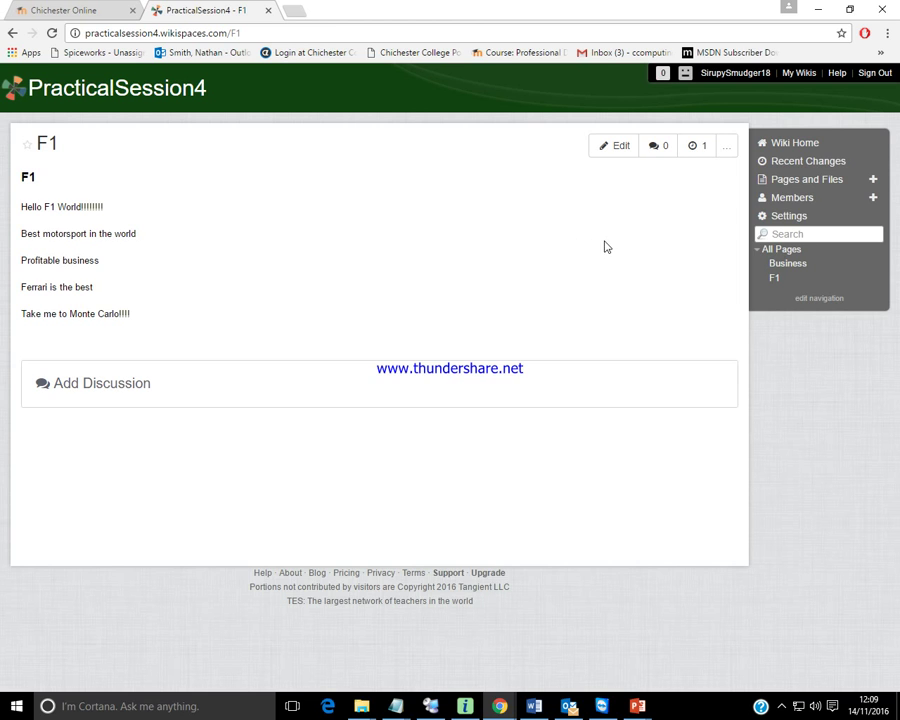
# Preview the Plato theme in the wiki's Themes and Colors settings.
pyautogui.click(778, 222)
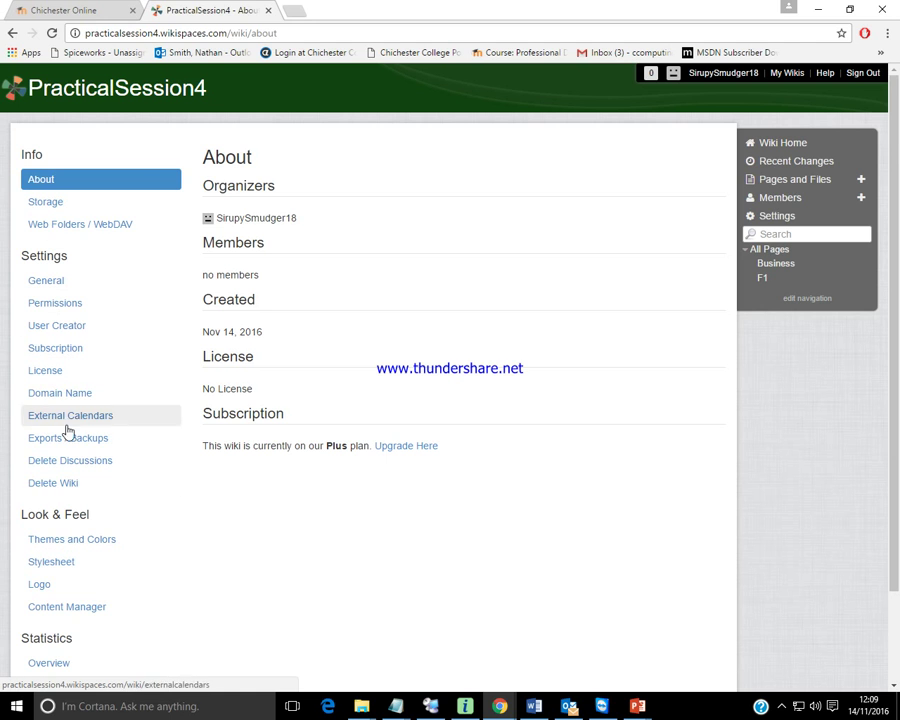
pyautogui.click(70, 540)
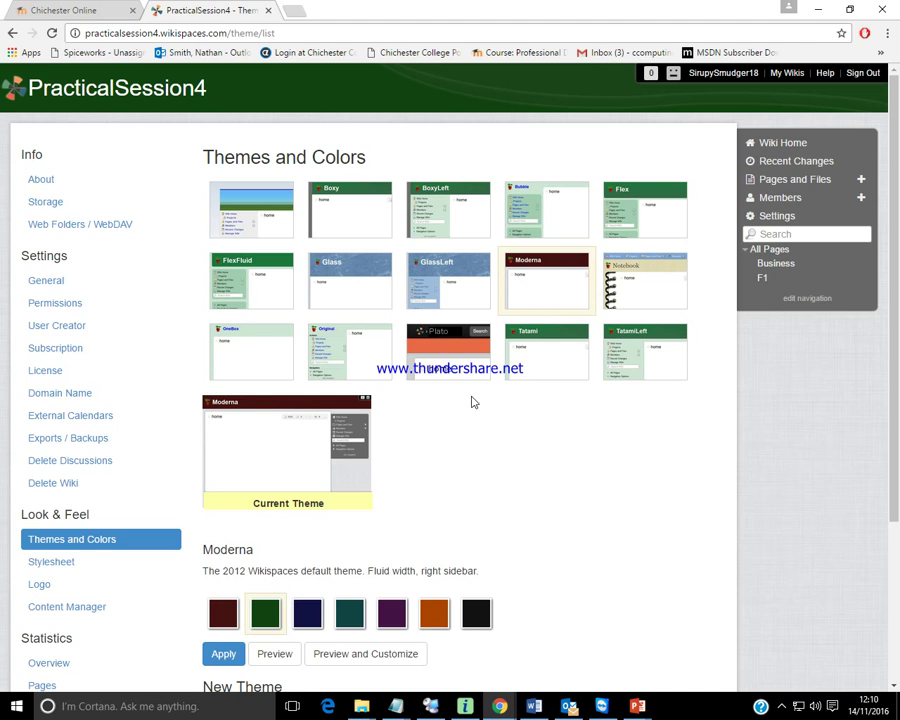
pyautogui.click(447, 361)
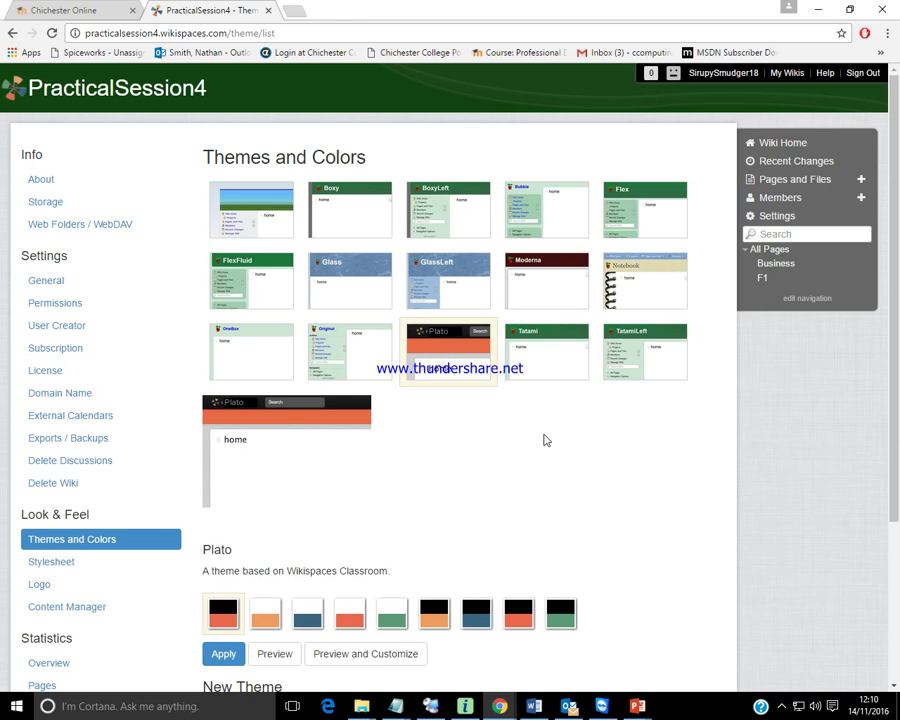
# Apply Plato as the wiki's current theme and check the restyled page.
pyautogui.click(218, 656)
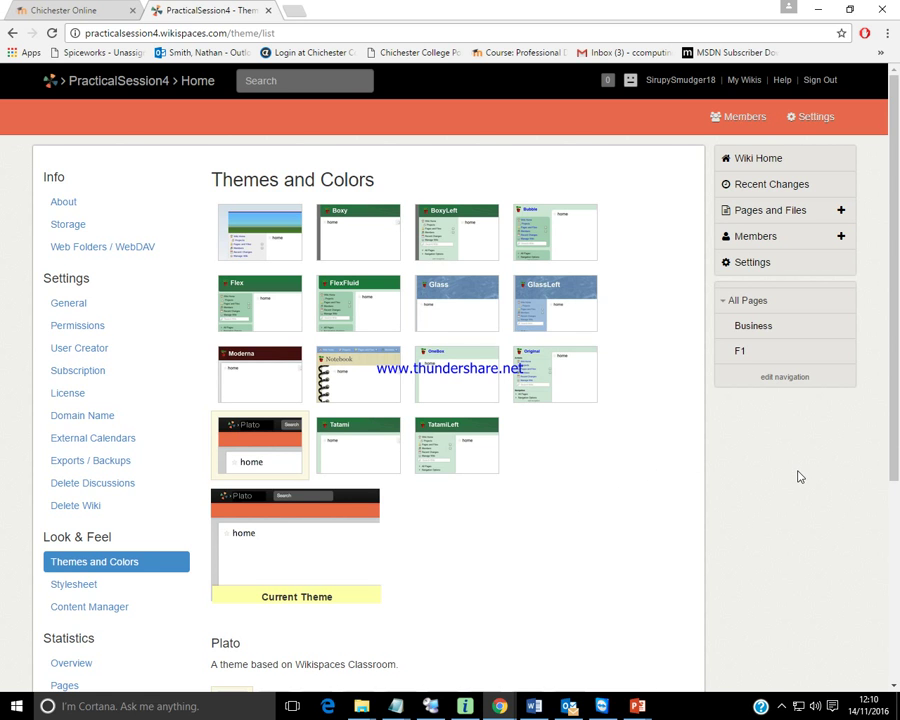
pyautogui.scroll(-3, 796, 475)
pyautogui.scroll(3, 800, 478)
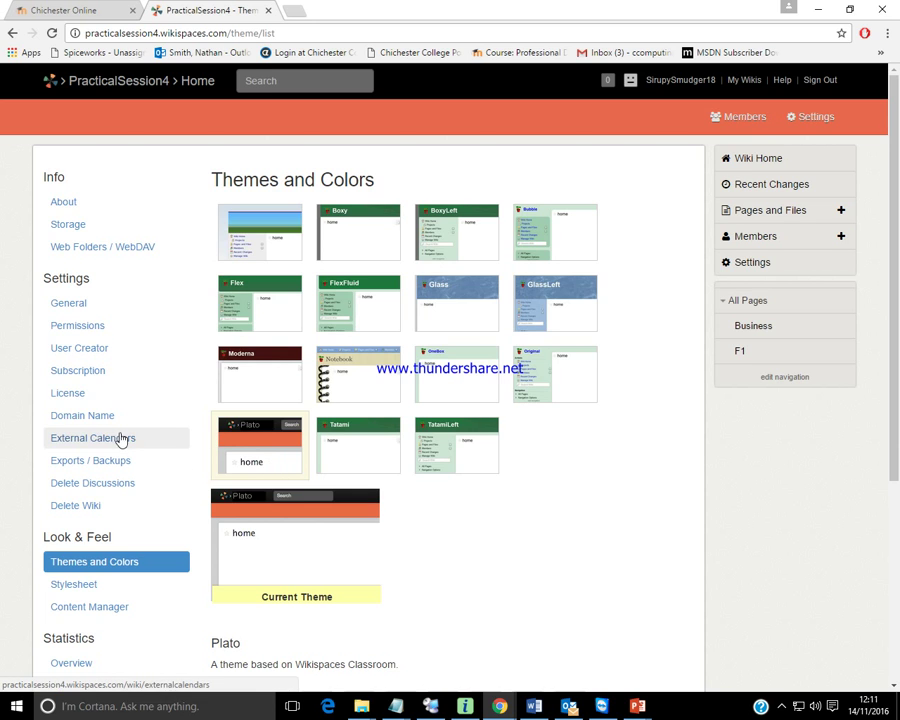
# Open the wiki's Permissions settings, which show the wiki set to Private.
pyautogui.click(83, 333)
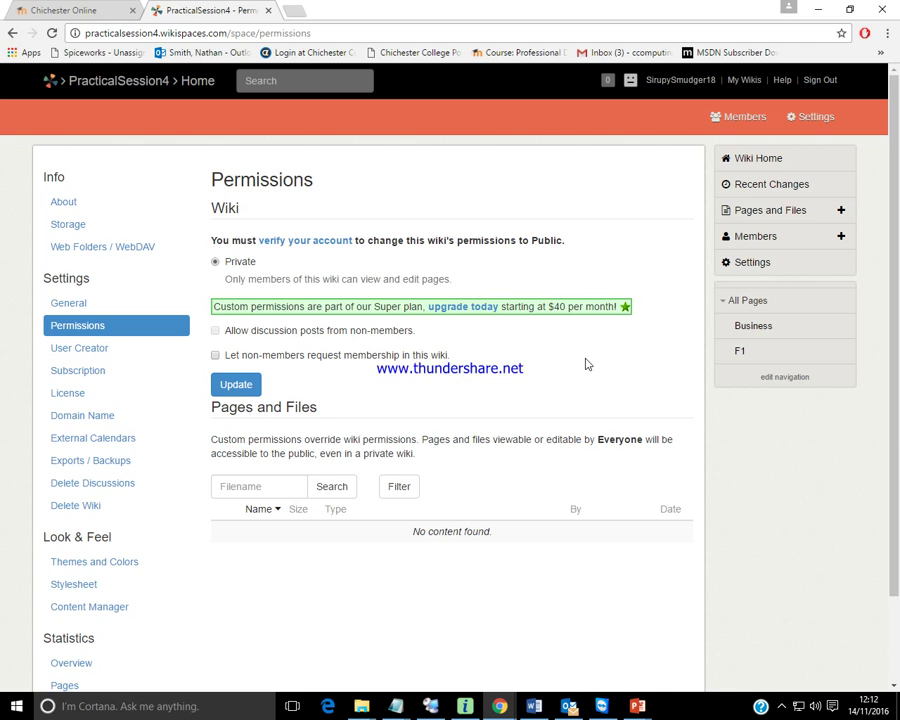
# Return to the home page, edit it and delete all its default text.
pyautogui.click(751, 161)
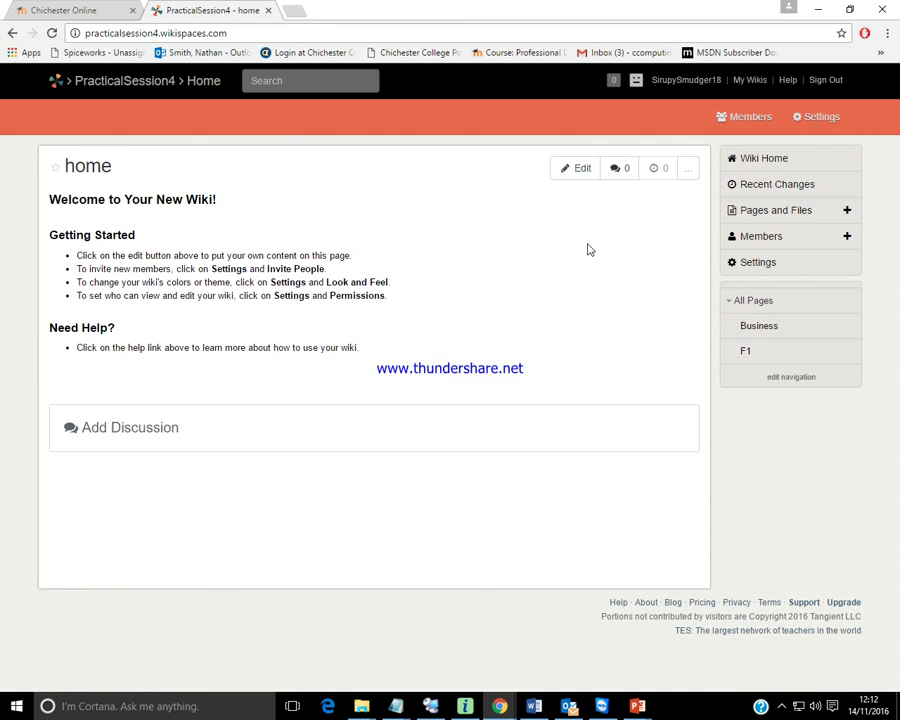
pyautogui.click(580, 169)
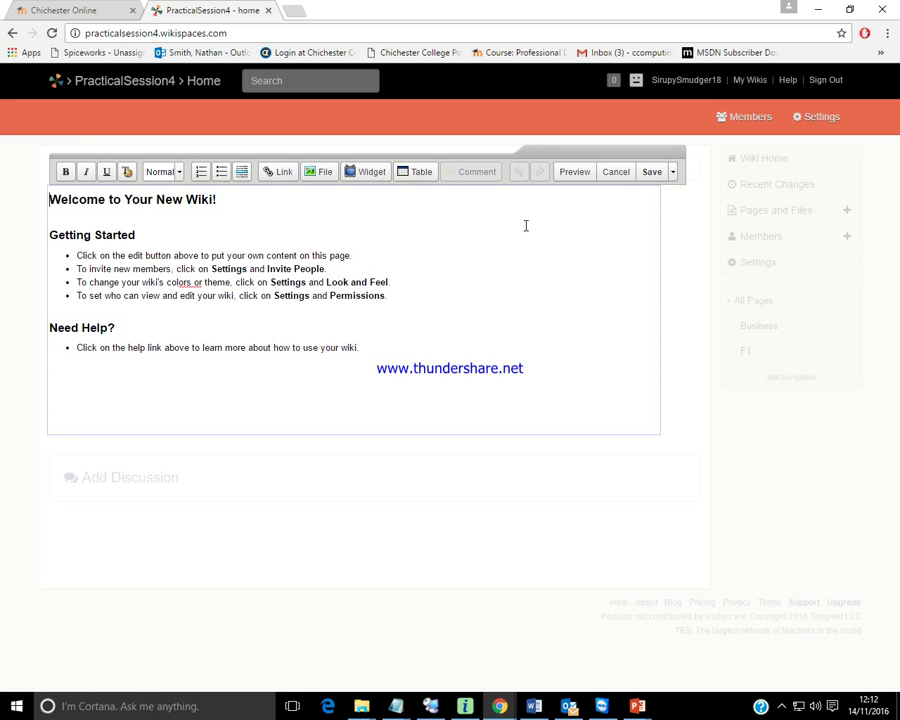
pyautogui.click(365, 348)
pyautogui.moveTo(365, 348); pyautogui.dragTo(40, 150)
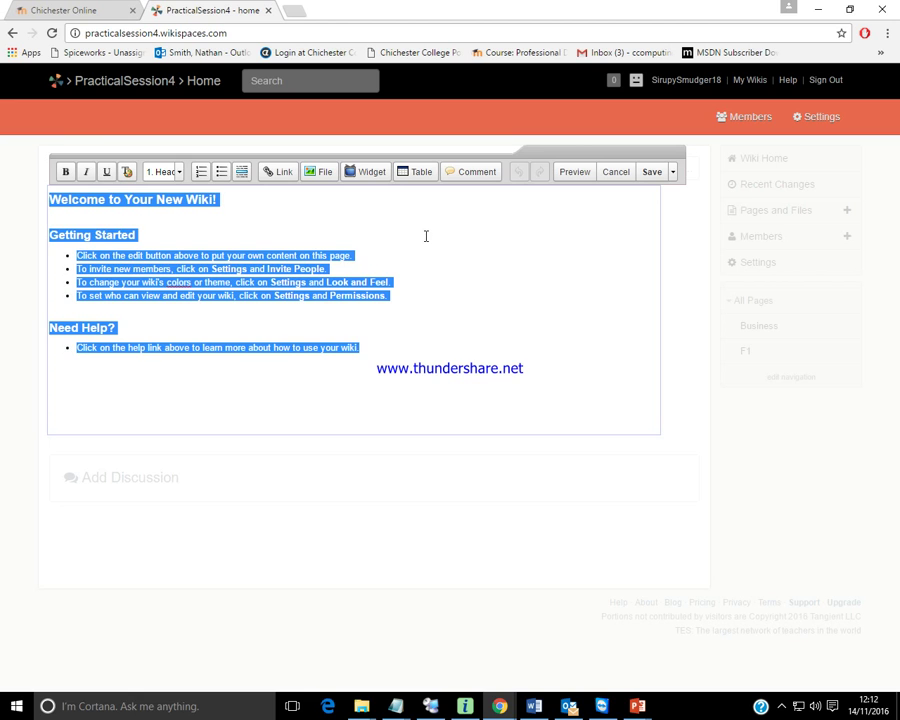
pyautogui.press('BackSpace')
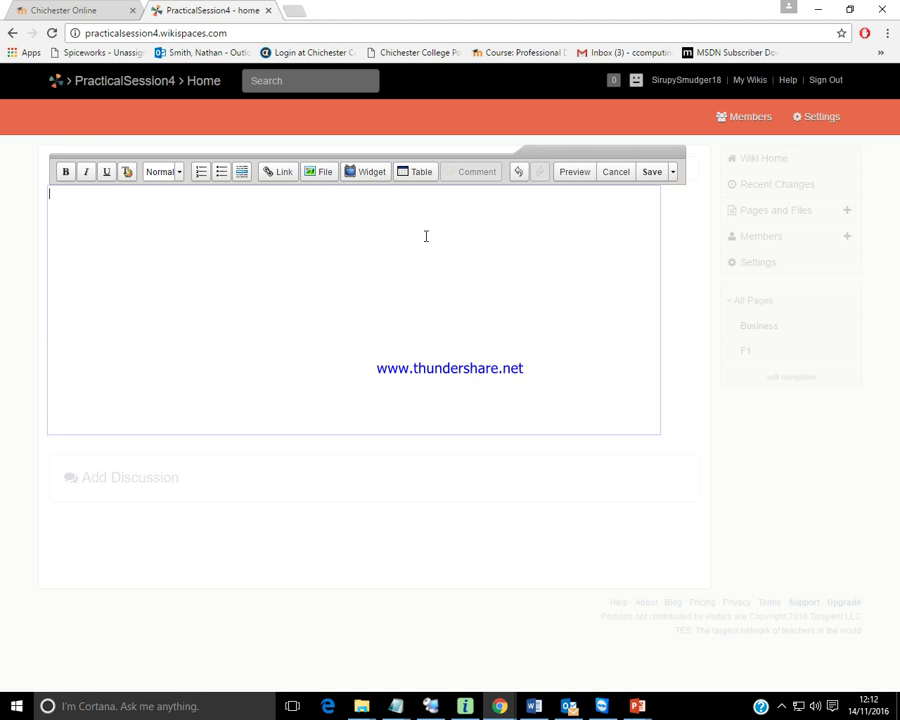
# Paste the intro text, from 'Welcome' down to F1, copied from SessionSource.txt.
pyautogui.moveTo(396, 704)
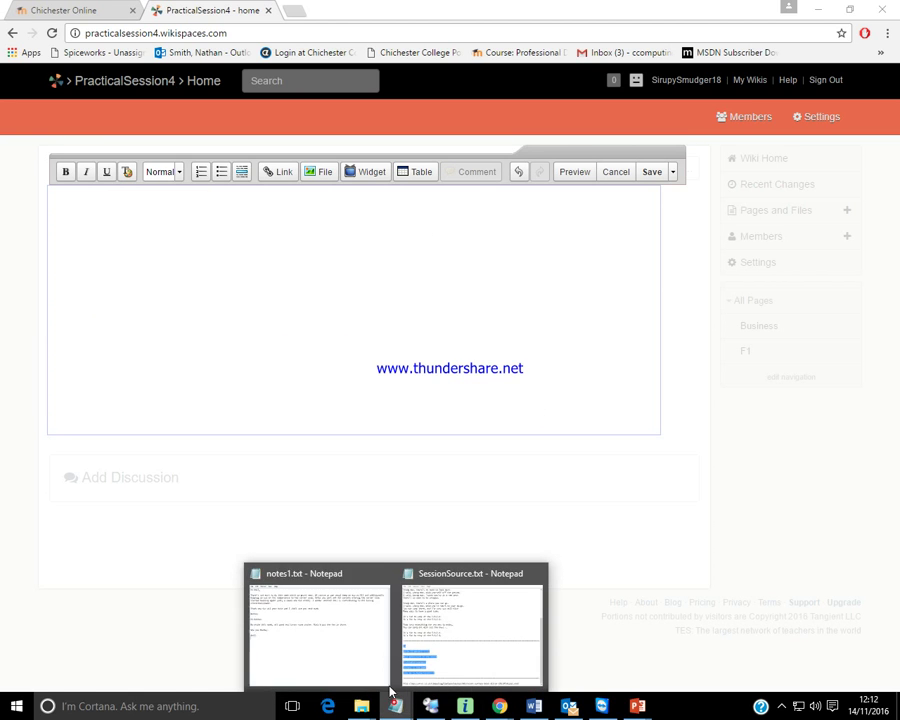
pyautogui.click(467, 607)
pyautogui.scroll(5, 444, 424)
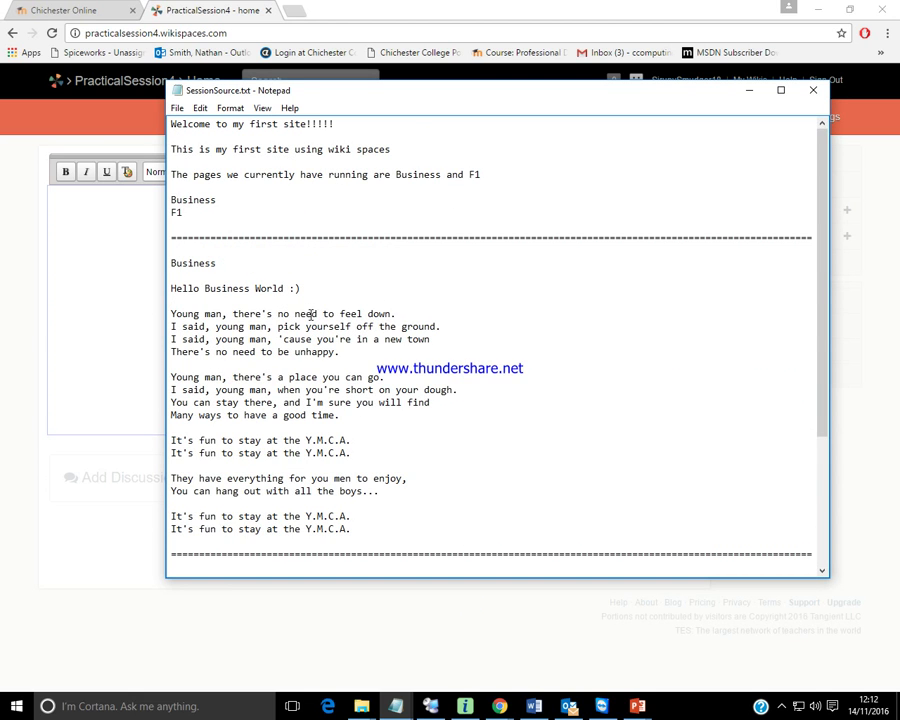
pyautogui.moveTo(189, 215); pyautogui.dragTo(170, 122)
pyautogui.hotkey('ctrl', 'c')
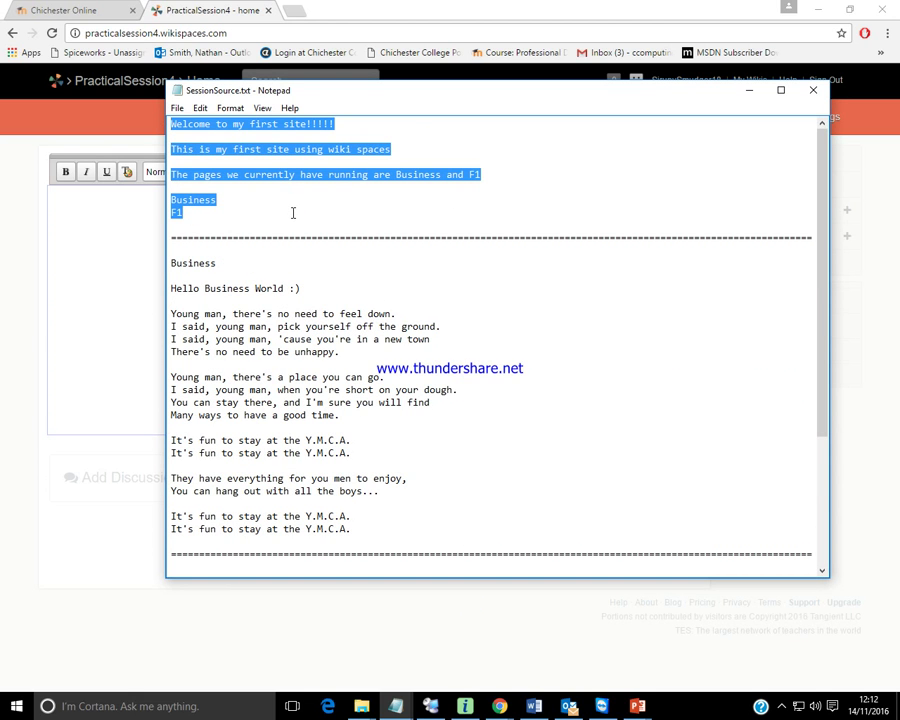
pyautogui.click(100, 239)
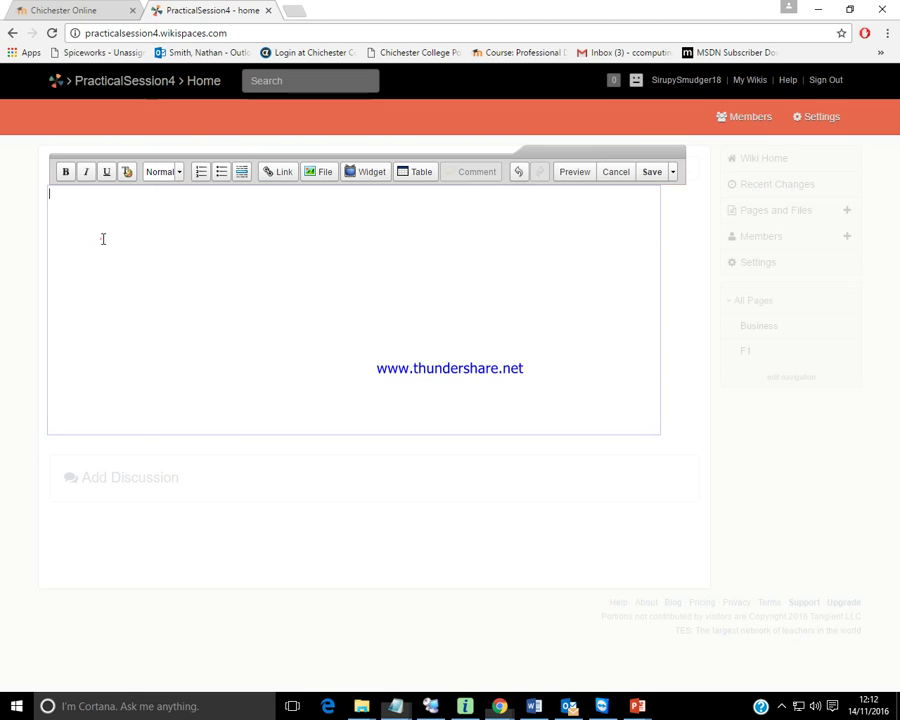
pyautogui.hotkey('ctrl', 'v')
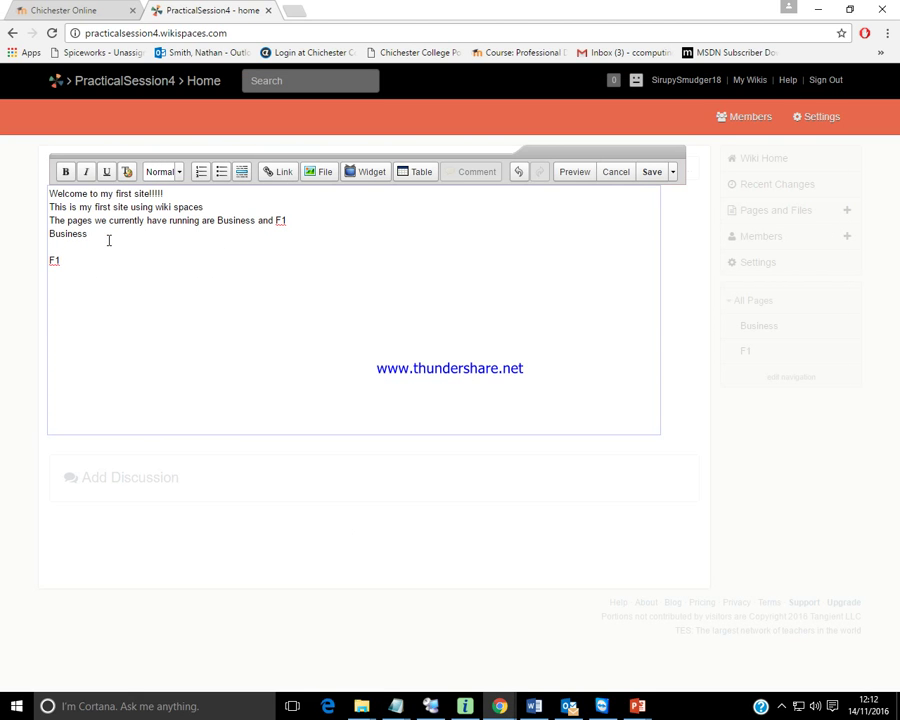
# Add blank lines after the first line, second line and the Business and F1 line.
pyautogui.click(167, 194)
pyautogui.press('Return')
pyautogui.click(216, 221)
pyautogui.press('Return')
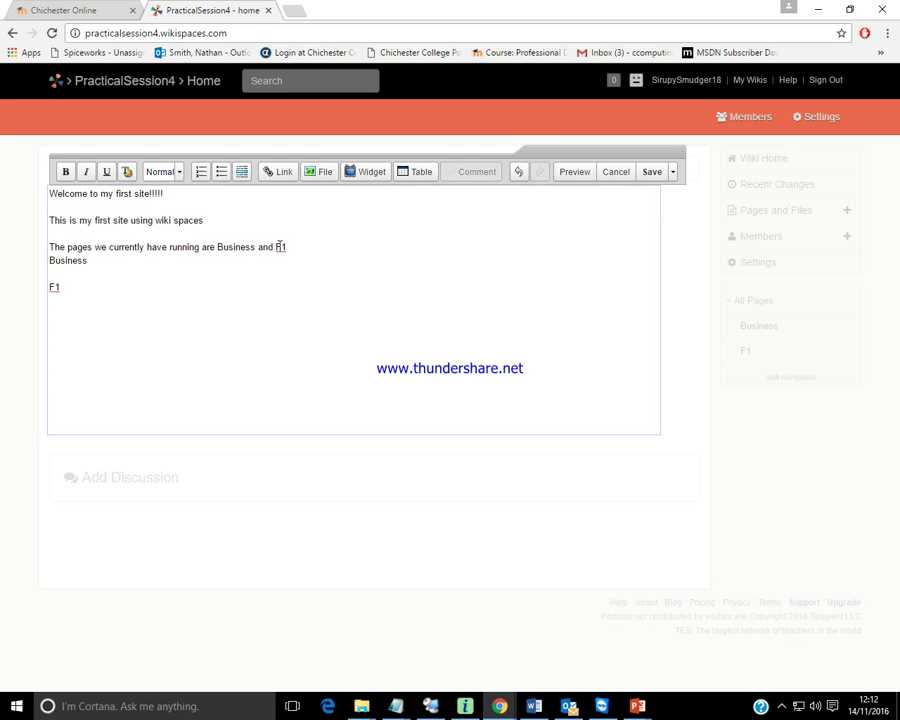
pyautogui.click(290, 243)
pyautogui.press('Return')
# Make the first line a Heading 1 and save the home page.
pyautogui.moveTo(166, 194); pyautogui.dragTo(24, 185)
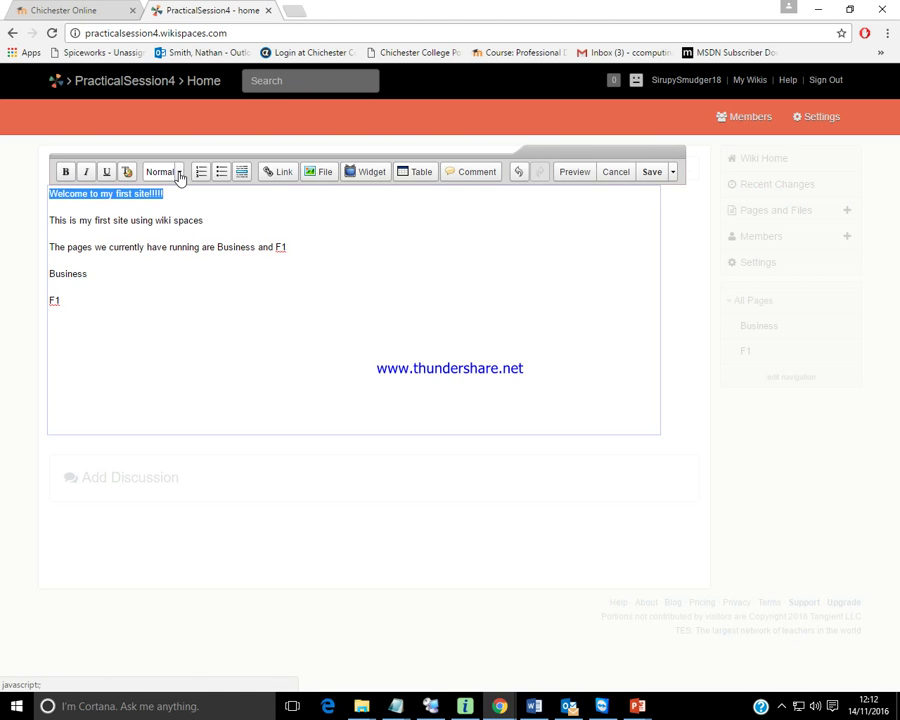
pyautogui.click(179, 174)
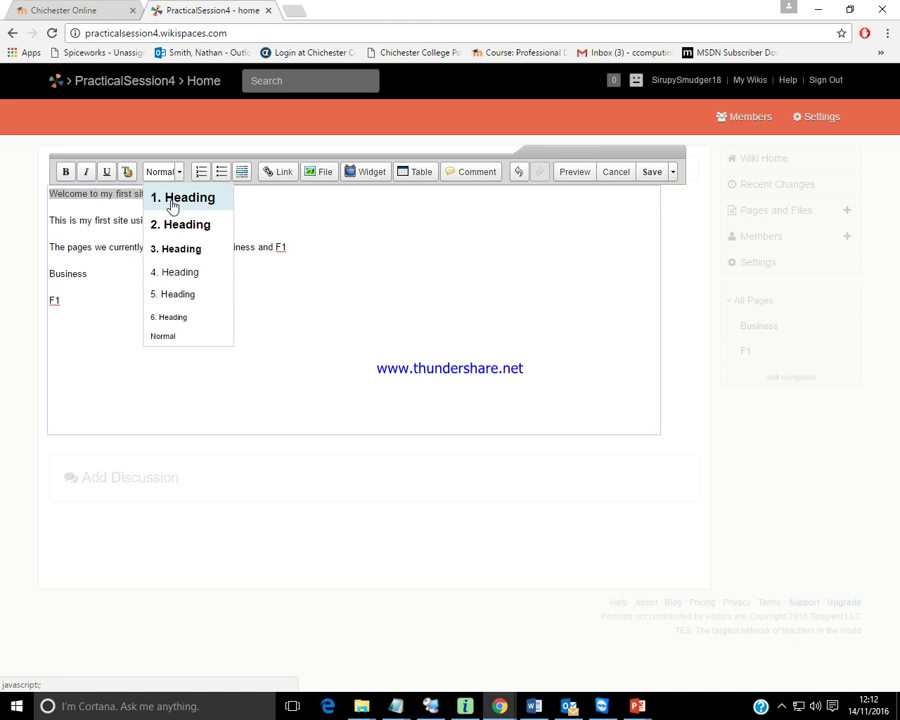
pyautogui.click(172, 199)
pyautogui.click(173, 230)
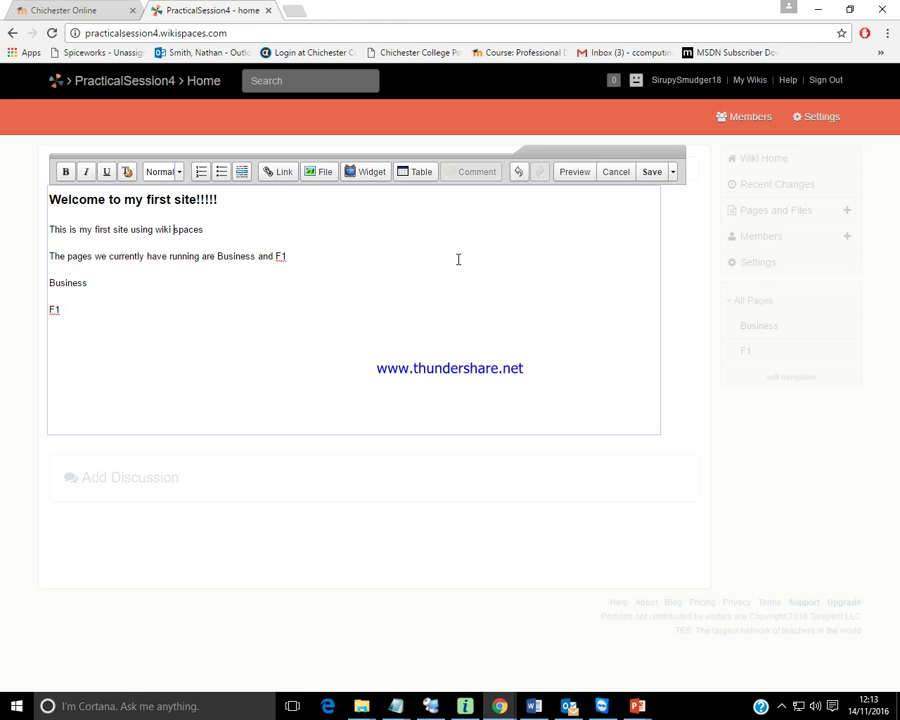
pyautogui.click(653, 172)
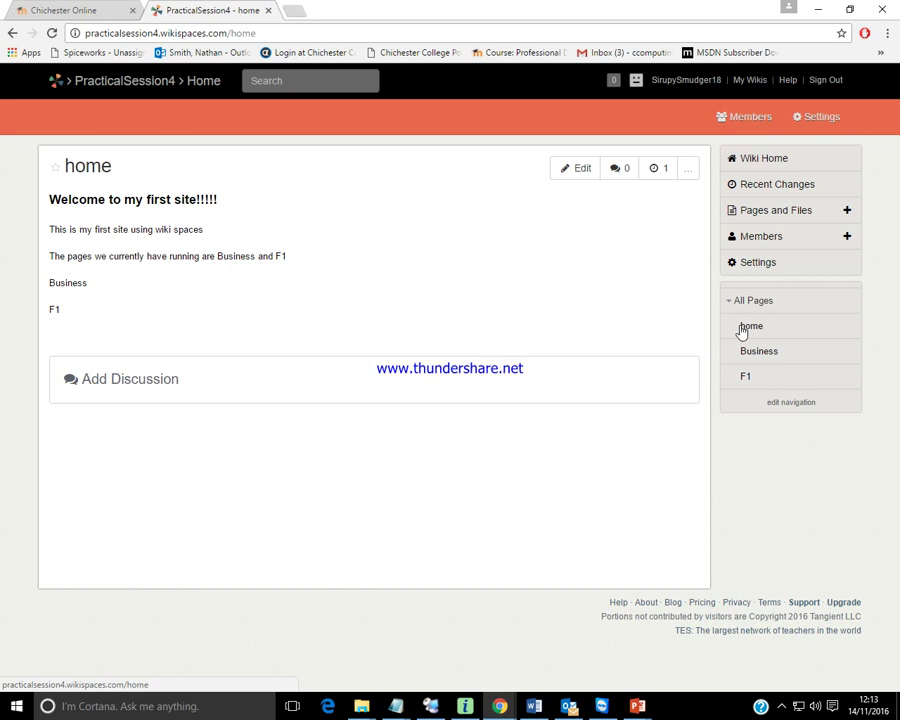
# Edit the Business page and add an empty line at its end.
pyautogui.click(756, 356)
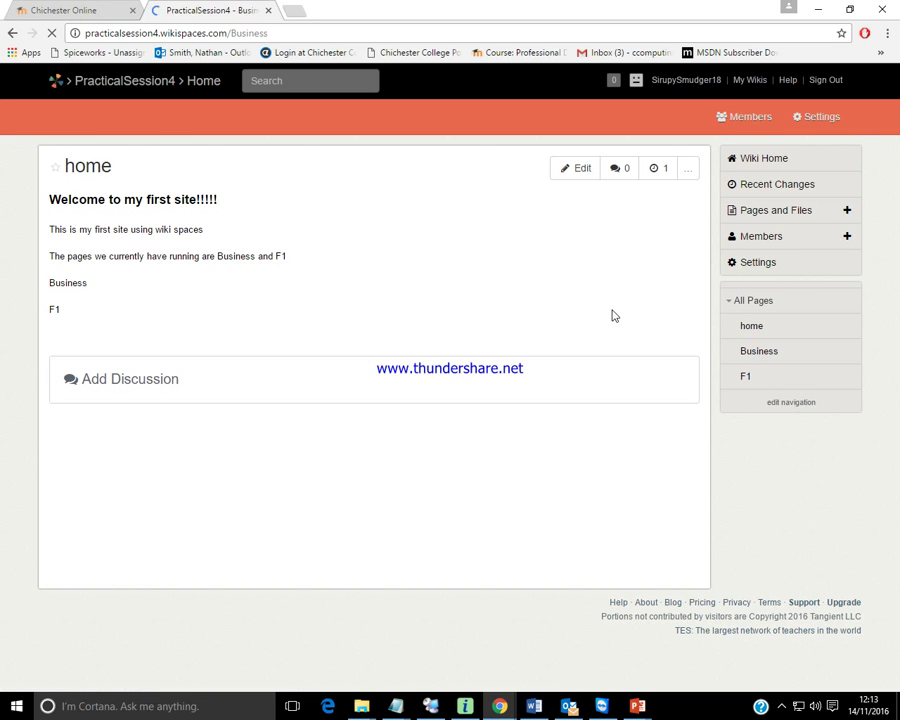
pyautogui.scroll(-1, 612, 316)
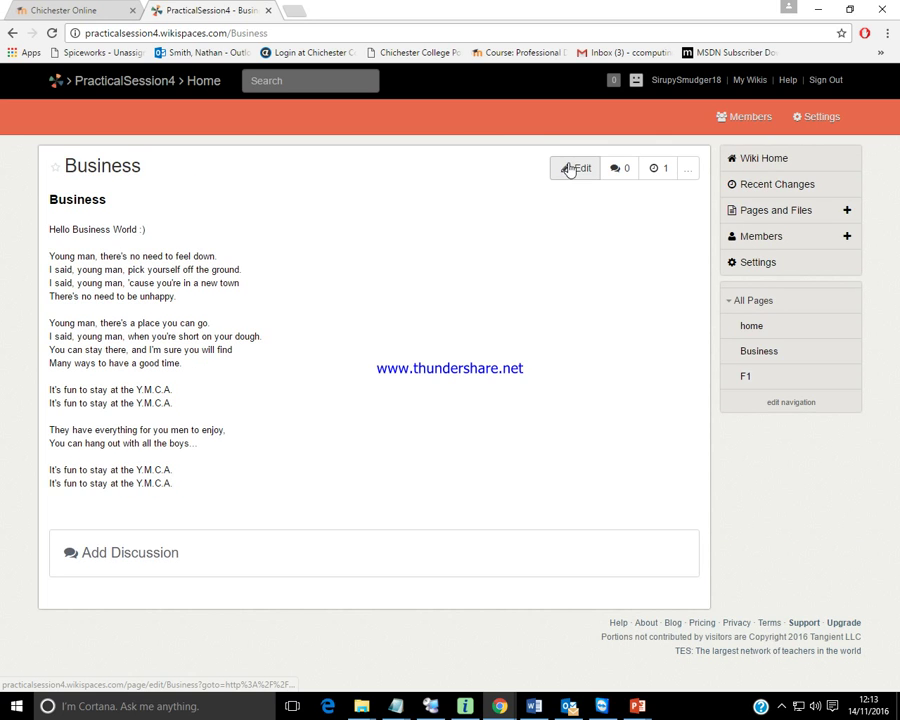
pyautogui.click(574, 168)
pyautogui.click(204, 483)
pyautogui.press('Return')
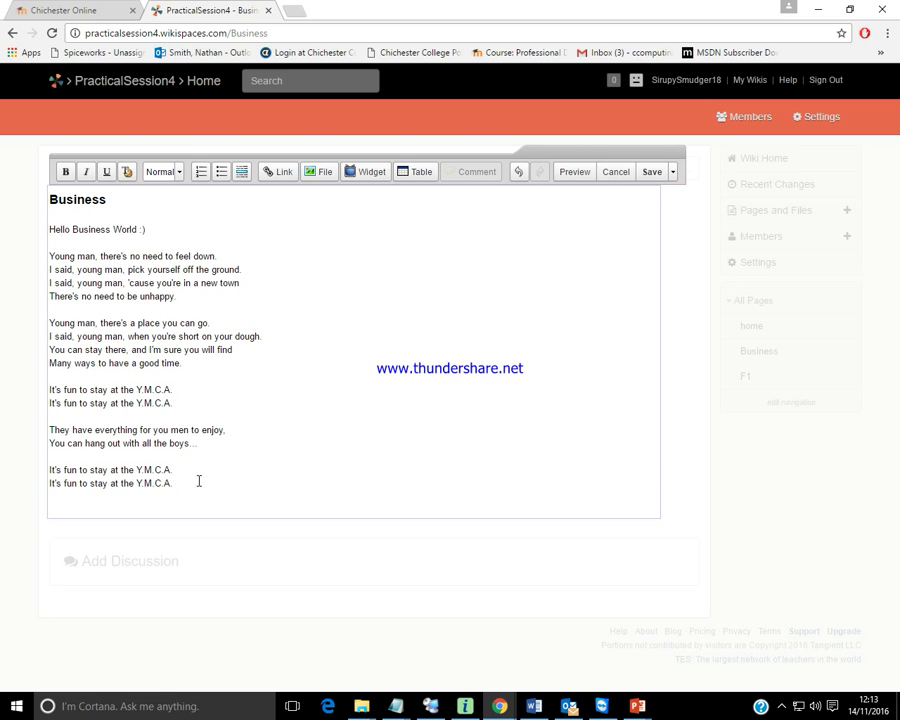
# Browse the RSS, Video, calendar, spreadsheet and slideshow widgets, then open Map > Google Maps.
pyautogui.click(366, 174)
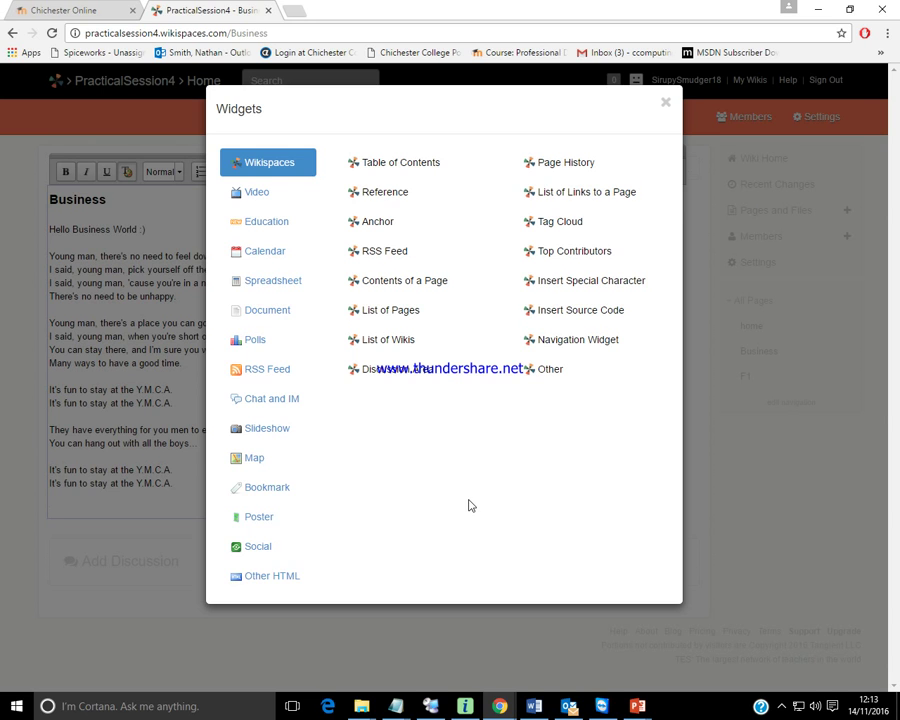
pyautogui.click(285, 369)
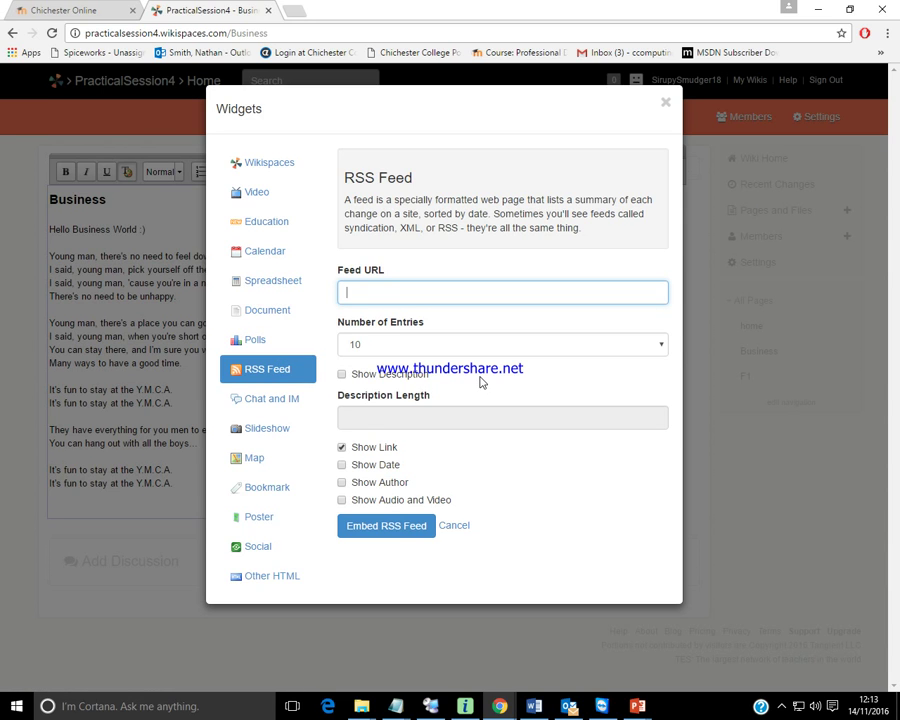
pyautogui.click(245, 195)
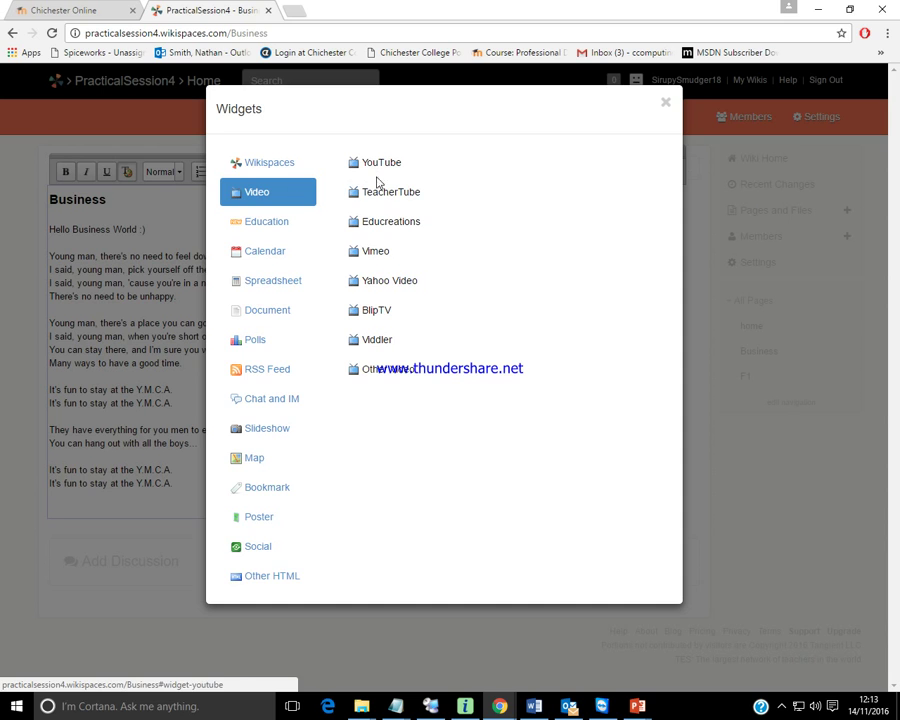
pyautogui.click(278, 229)
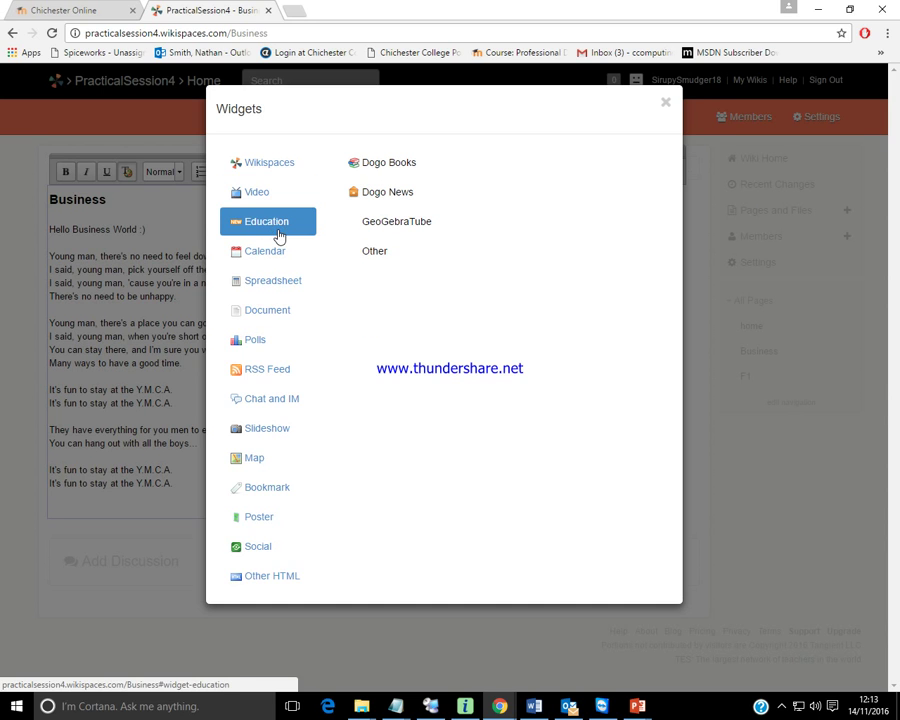
pyautogui.click(272, 251)
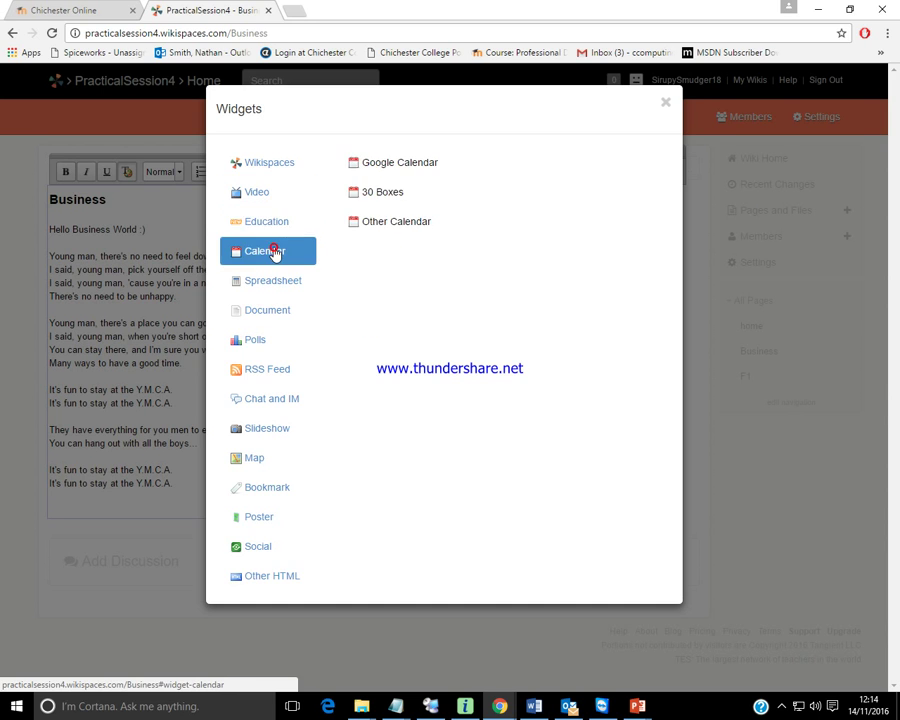
pyautogui.click(278, 282)
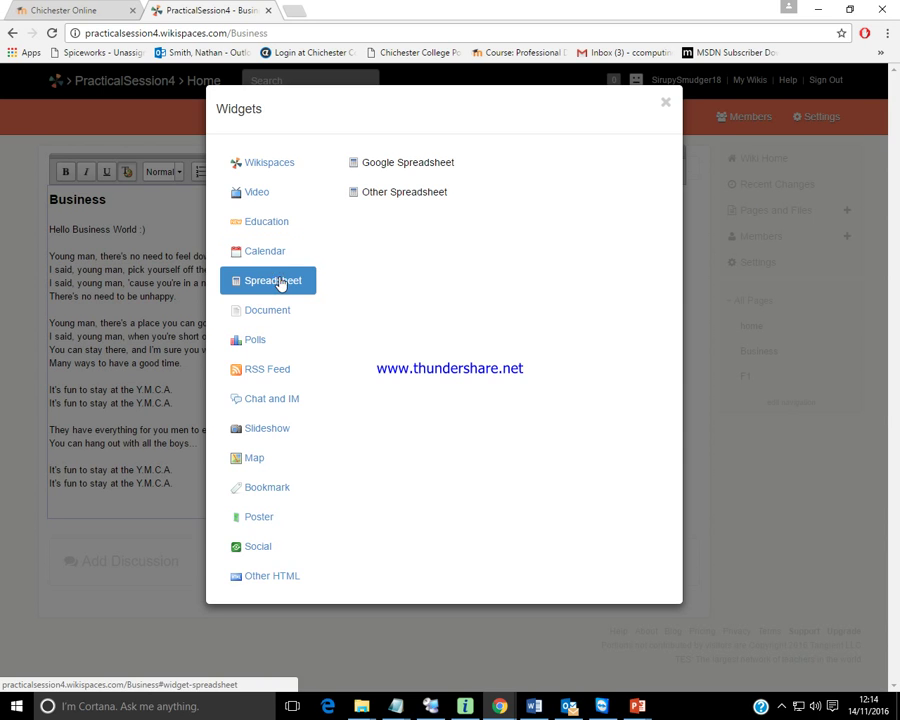
pyautogui.click(283, 427)
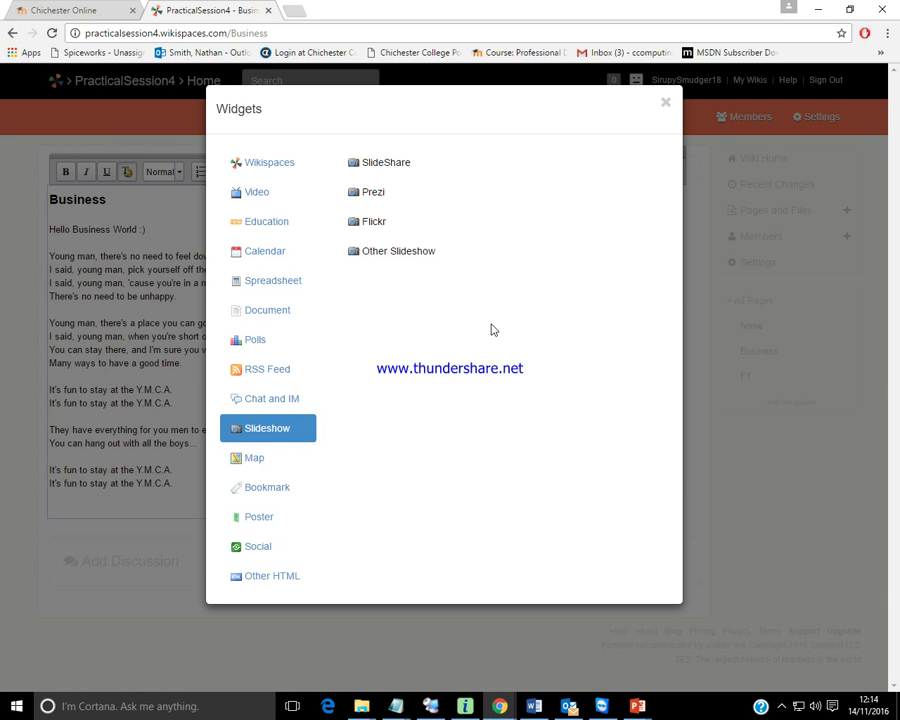
pyautogui.click(396, 251)
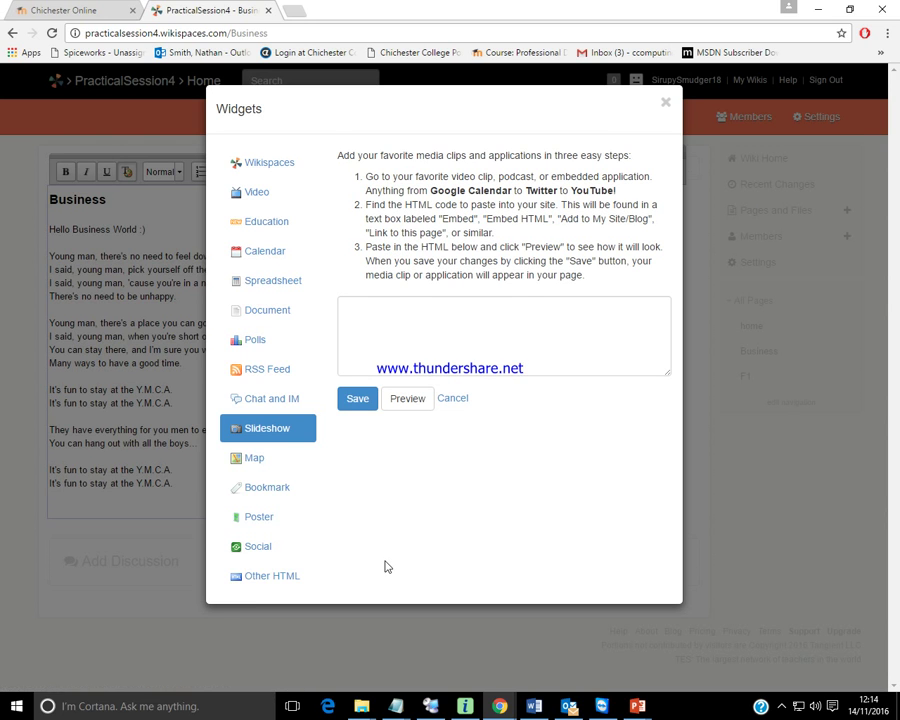
pyautogui.click(255, 460)
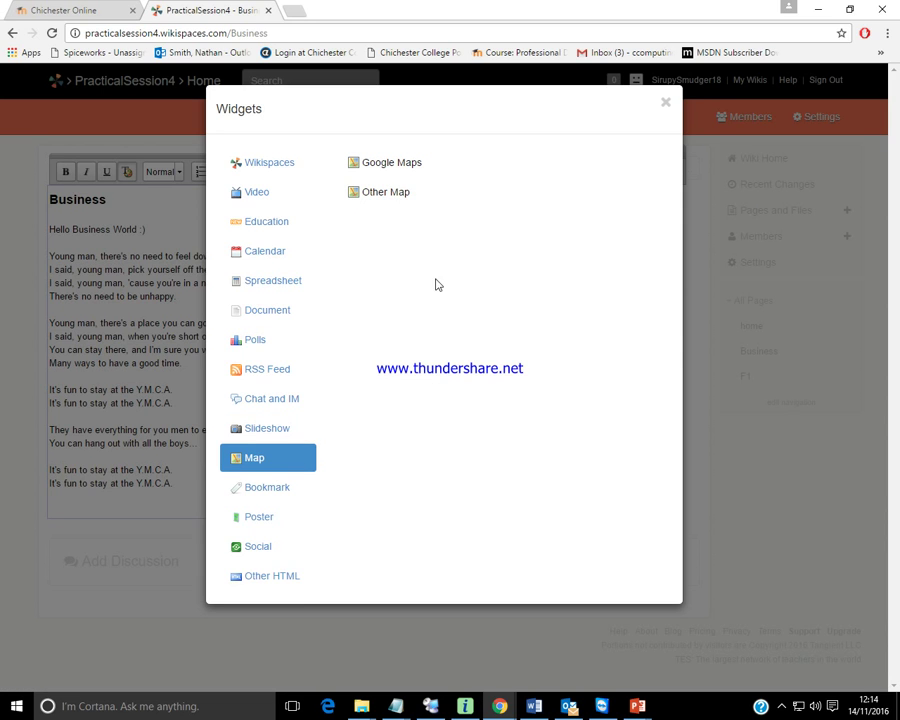
pyautogui.click(384, 165)
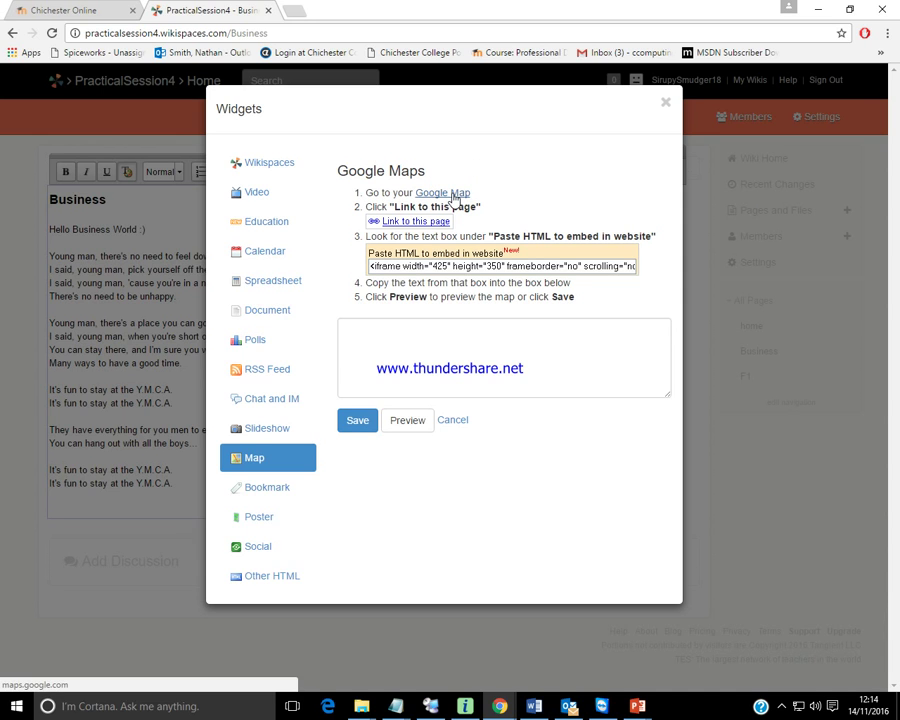
pyautogui.click(455, 194)
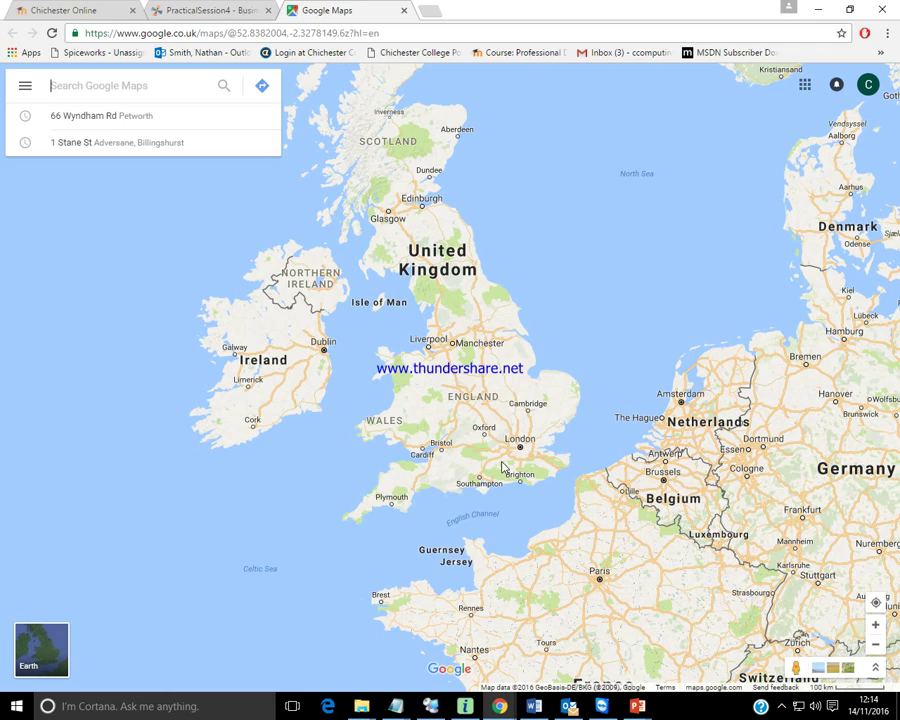
# Zoom and pan Google Maps south past Liphook and Midhurst until Chichester is centred.
pyautogui.scroll(1, 503, 468)
pyautogui.scroll(4, 503, 468)
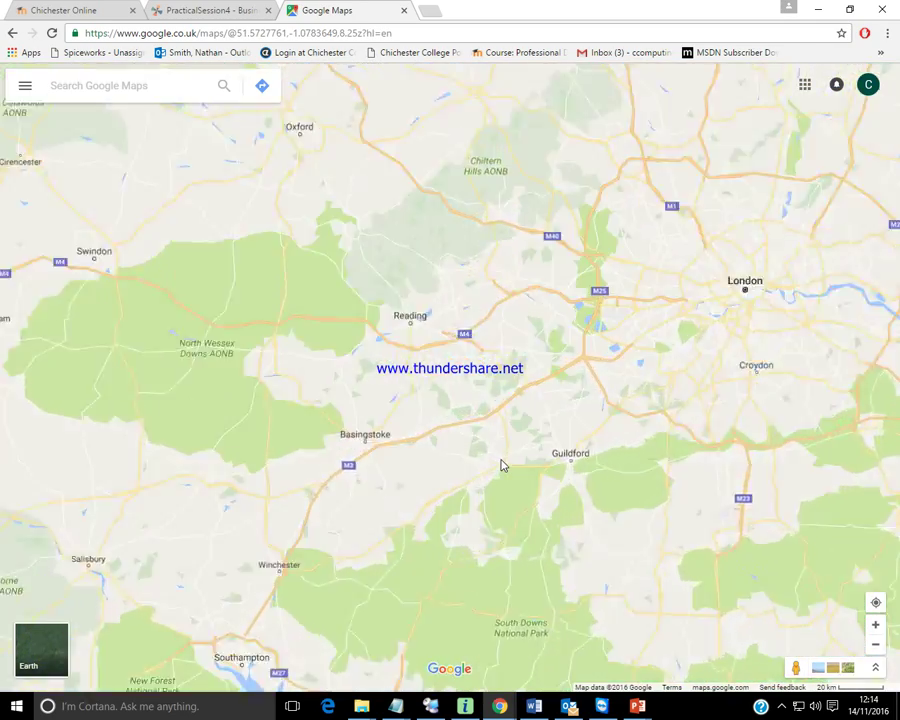
pyautogui.scroll(5, 503, 468)
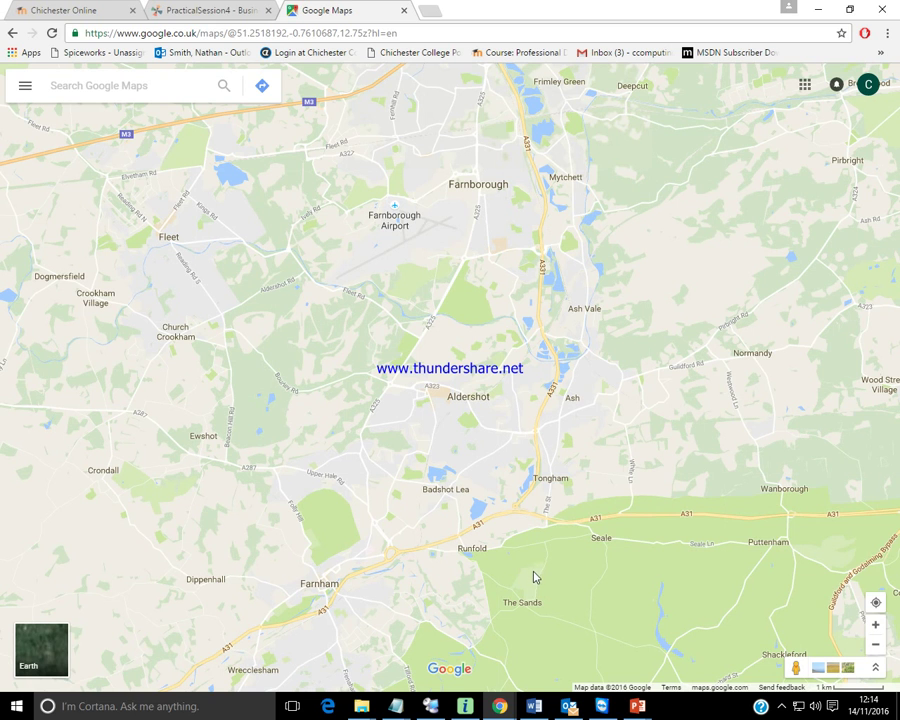
pyautogui.moveTo(533, 580); pyautogui.dragTo(526, 225)
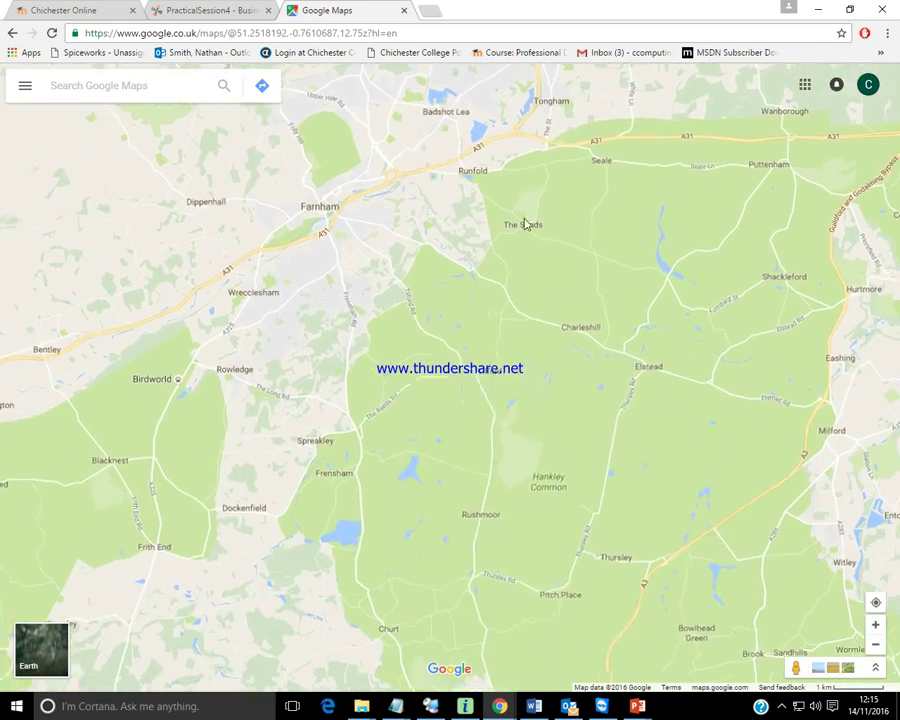
pyautogui.moveTo(536, 456); pyautogui.dragTo(585, 334)
pyautogui.moveTo(508, 580); pyautogui.dragTo(536, 435)
pyautogui.moveTo(474, 550); pyautogui.dragTo(542, 400)
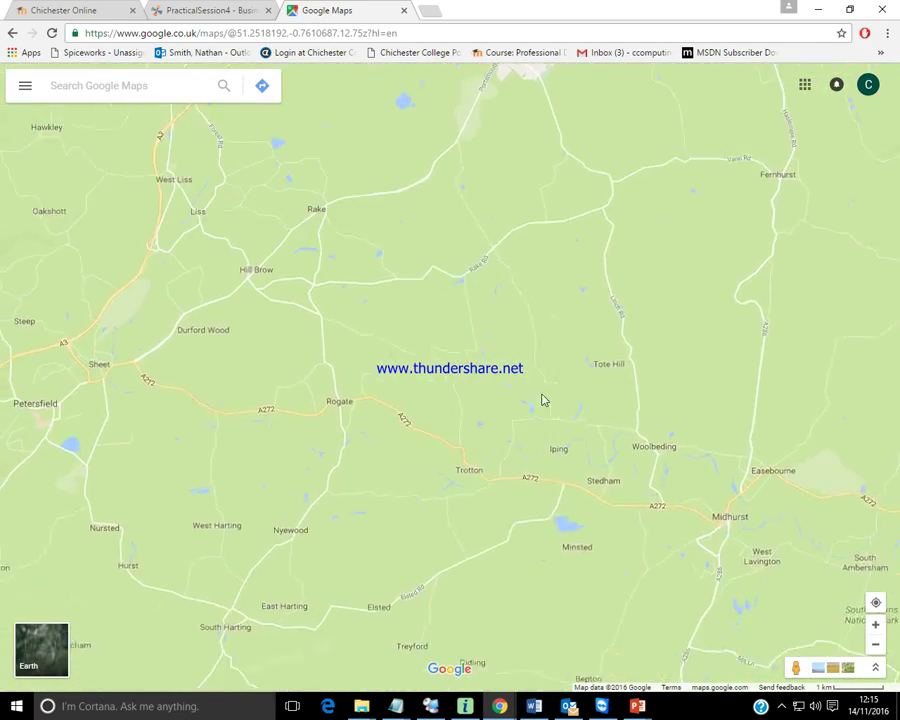
pyautogui.moveTo(505, 641); pyautogui.dragTo(484, 480)
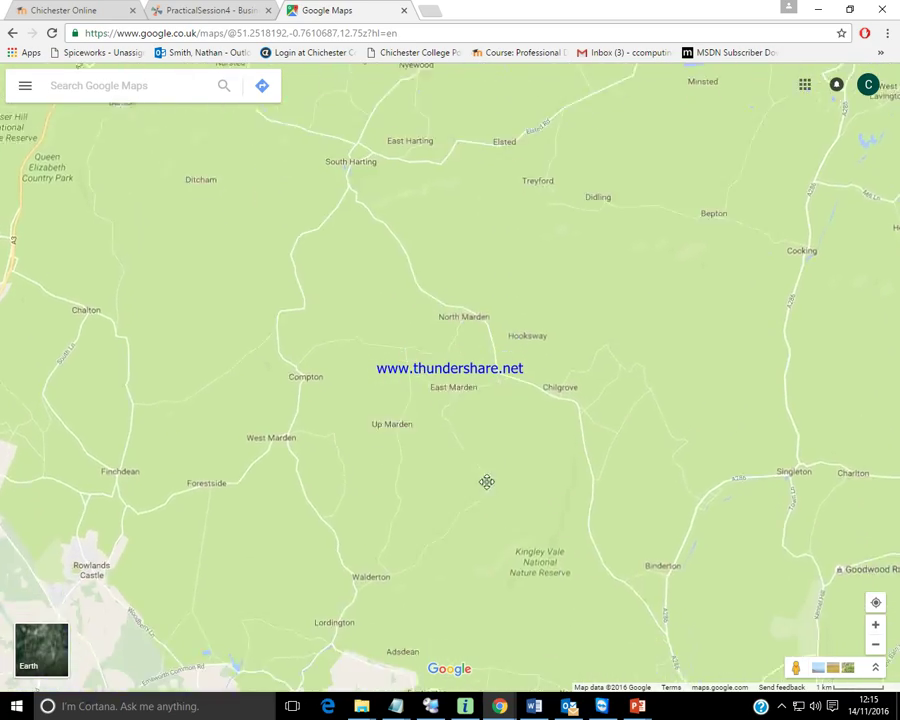
pyautogui.moveTo(436, 585); pyautogui.dragTo(228, 420)
pyautogui.moveTo(620, 457); pyautogui.dragTo(329, 576)
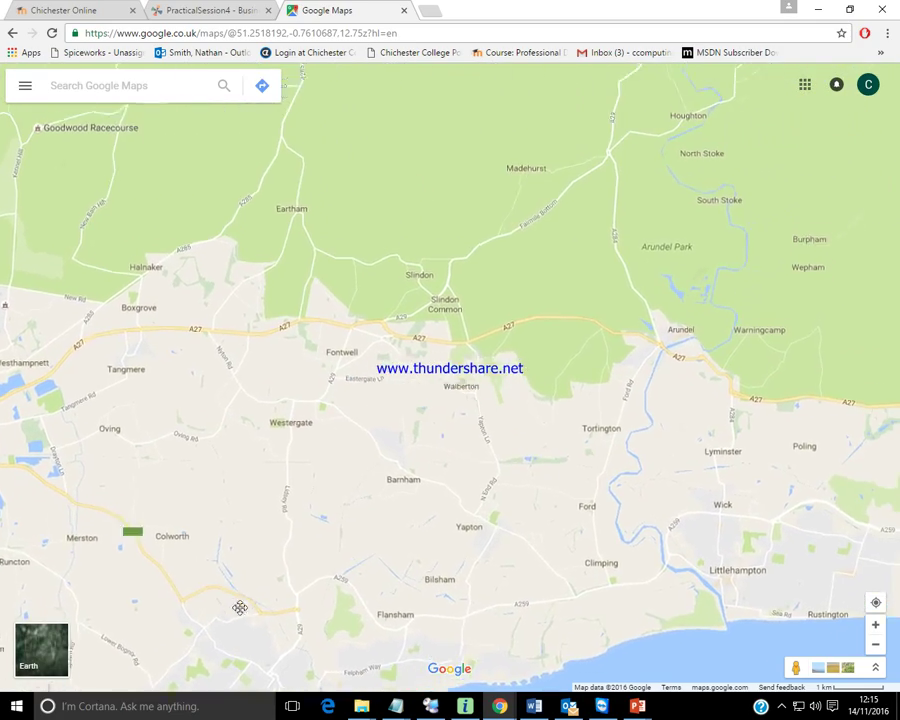
pyautogui.moveTo(240, 613); pyautogui.dragTo(542, 581)
pyautogui.moveTo(286, 519); pyautogui.dragTo(436, 514)
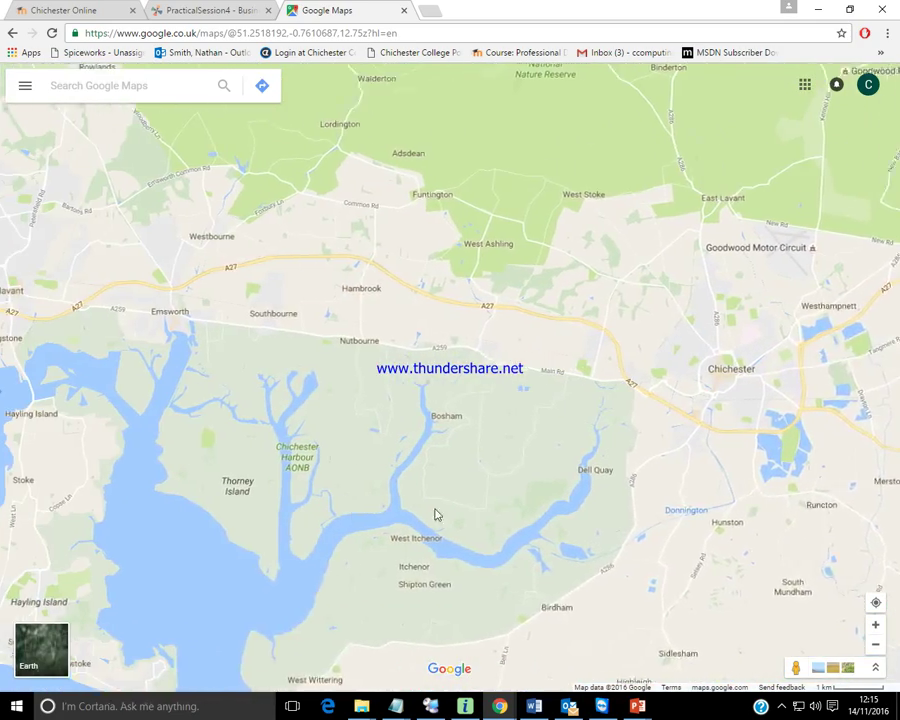
pyautogui.moveTo(352, 513); pyautogui.dragTo(277, 529)
pyautogui.moveTo(633, 521); pyautogui.dragTo(570, 549)
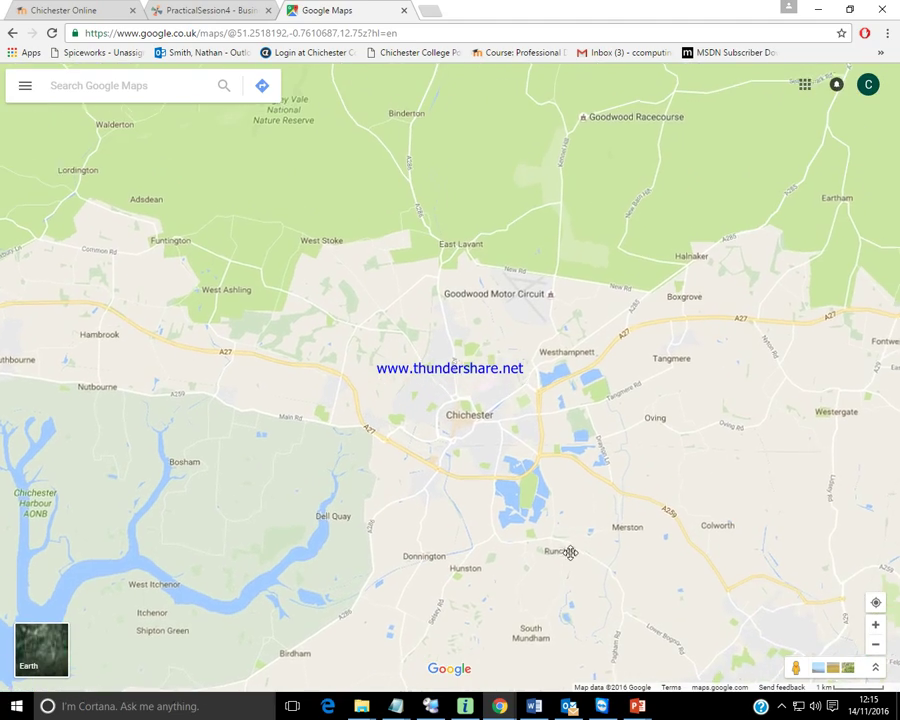
pyautogui.scroll(4, 470, 432)
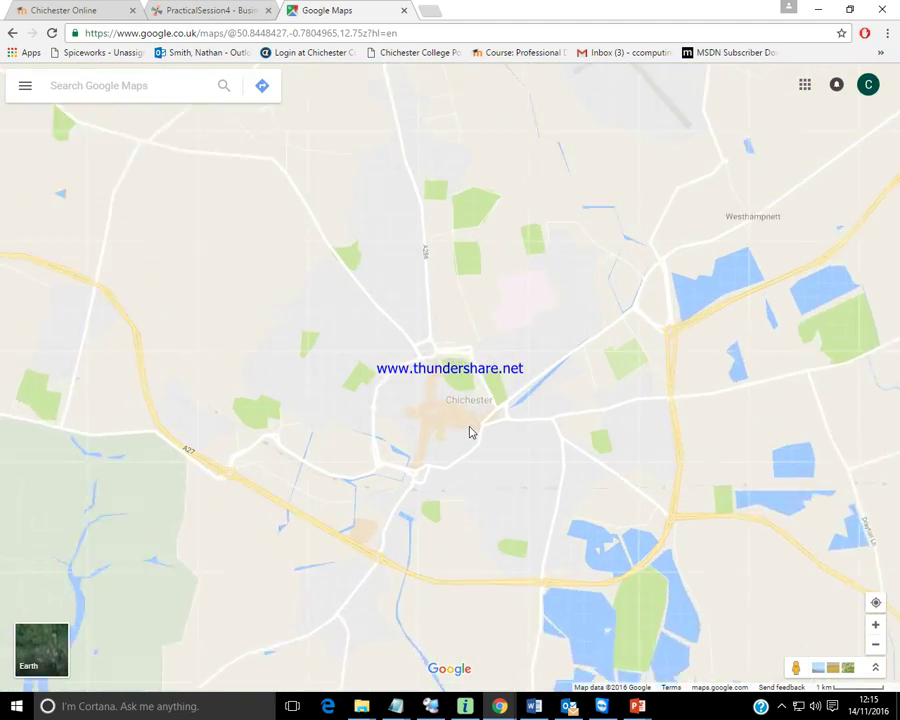
pyautogui.moveTo(418, 430); pyautogui.dragTo(450, 432)
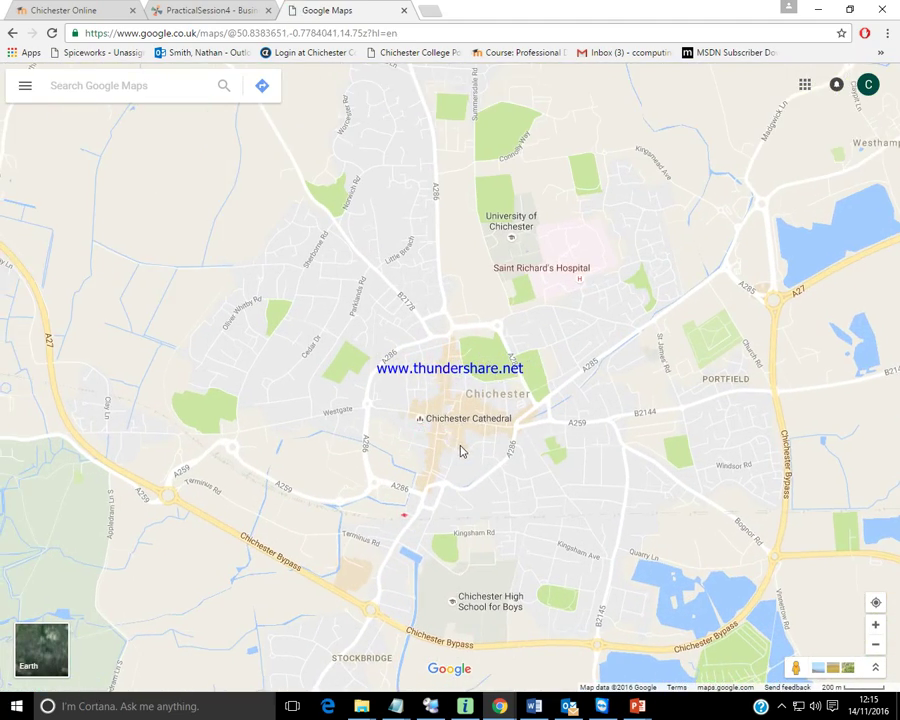
pyautogui.scroll(3, 460, 451)
pyautogui.moveTo(490, 446); pyautogui.dragTo(433, 462)
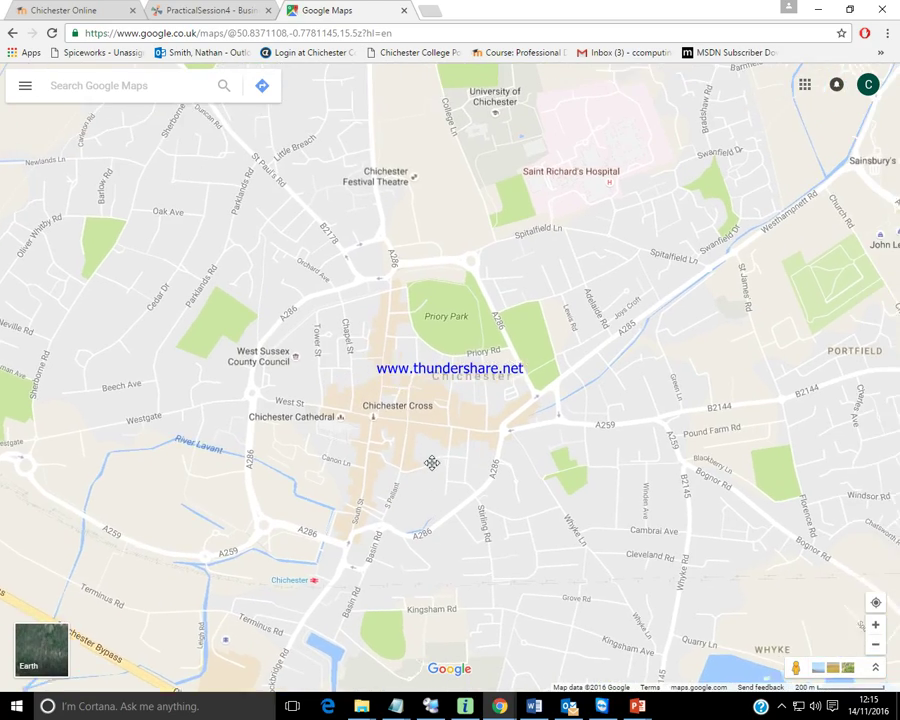
pyautogui.scroll(-2, 428, 466)
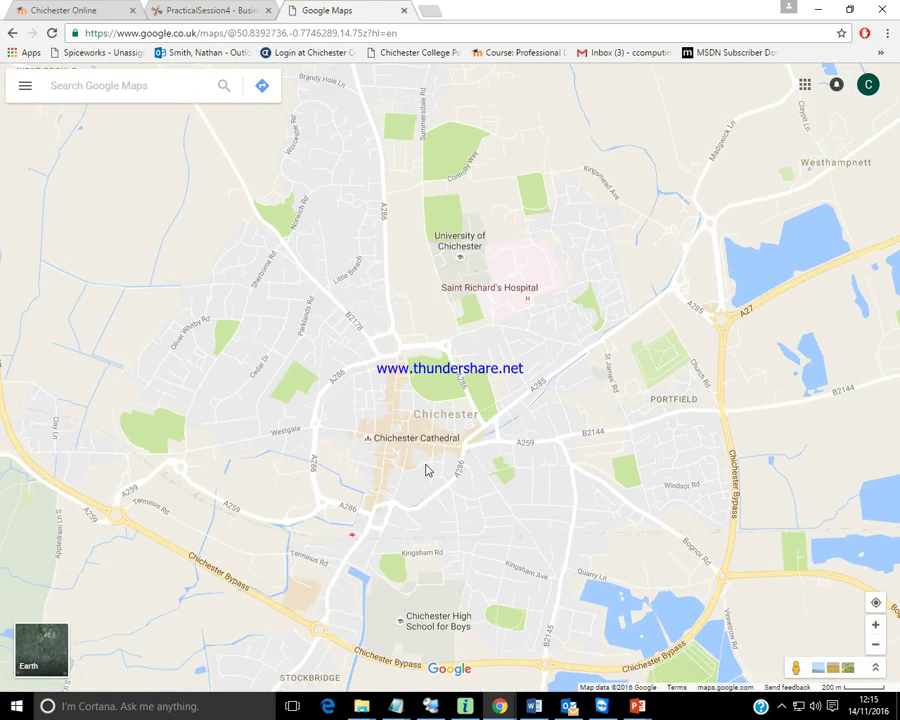
pyautogui.scroll(-3, 426, 470)
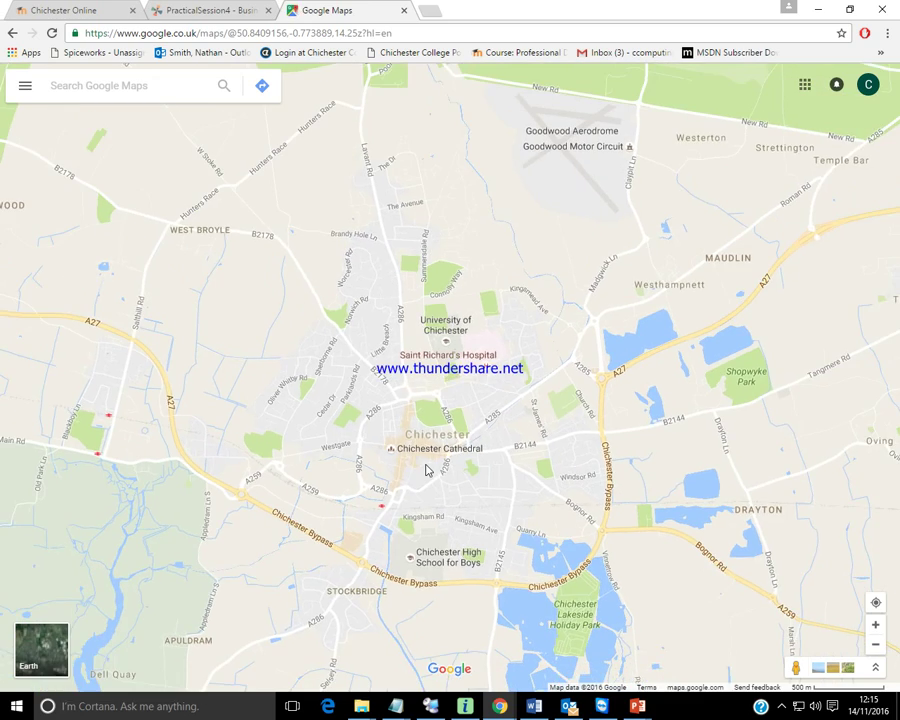
pyautogui.moveTo(430, 467); pyautogui.dragTo(440, 448)
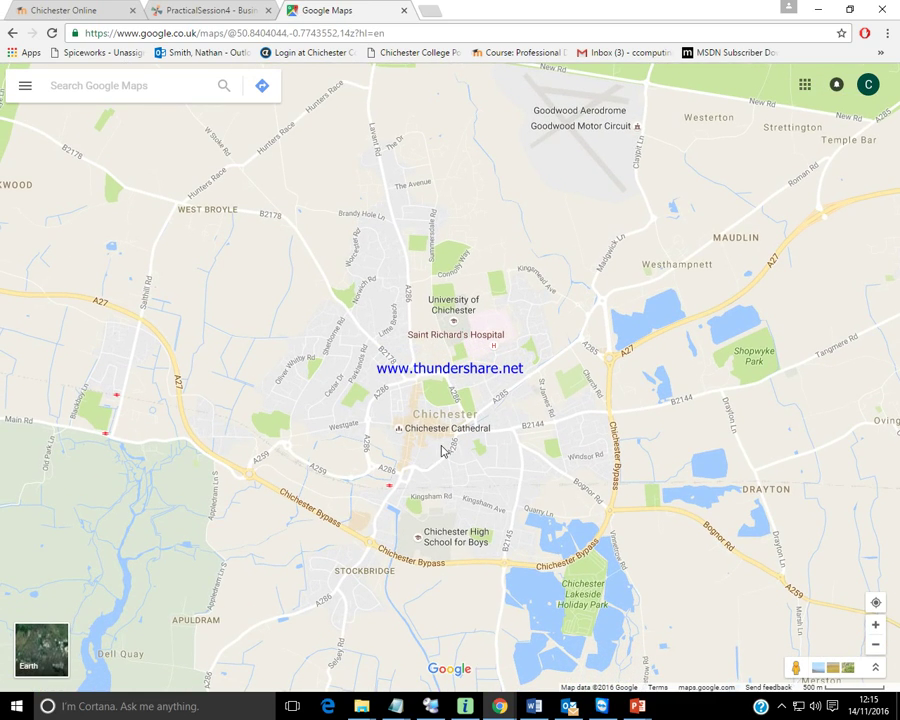
pyautogui.click(24, 89)
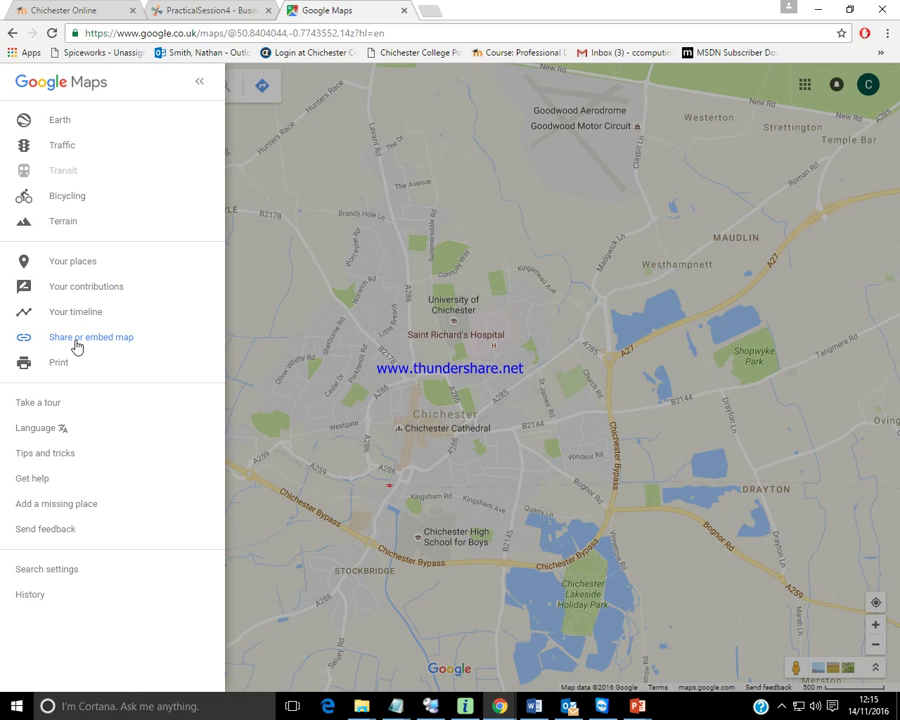
# Get the medium-size Embed map iframe code for the Chichester map.
pyautogui.click(75, 341)
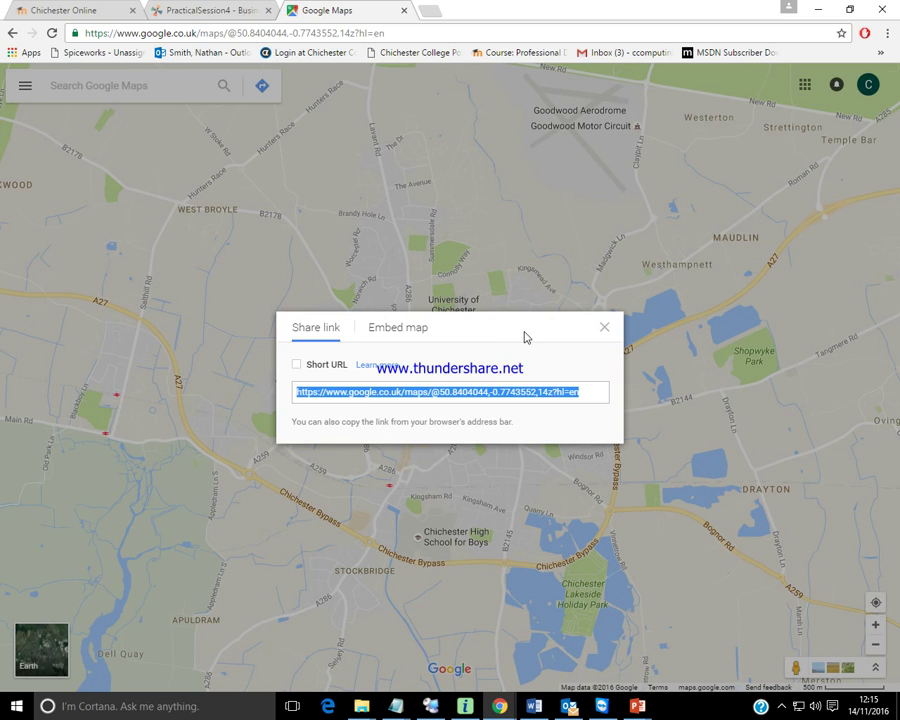
pyautogui.click(398, 336)
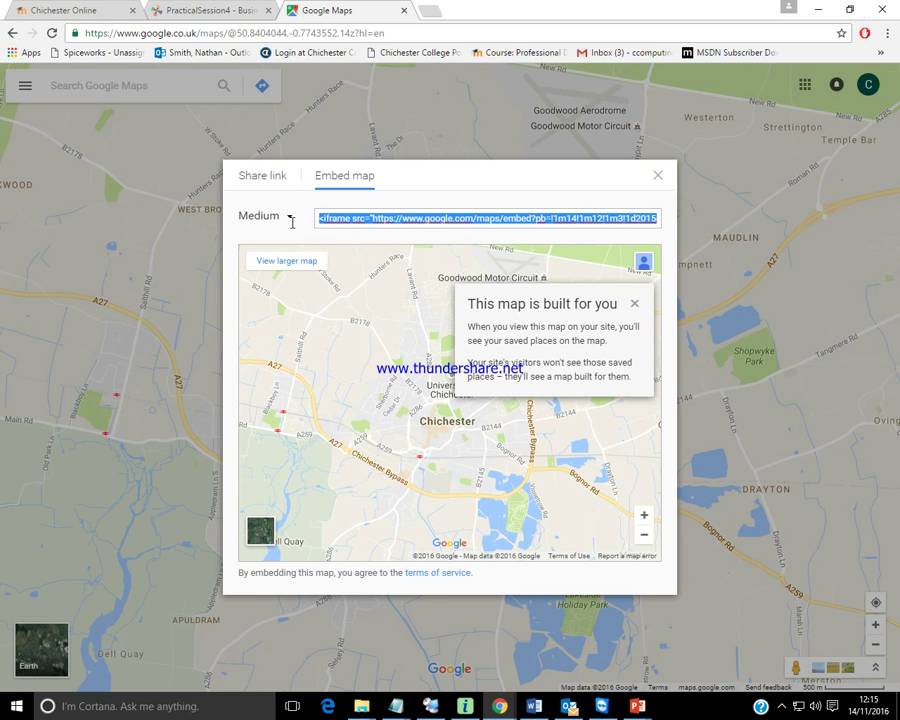
pyautogui.click(214, 11)
# Embed the Chichester map below the lyrics with an adjusted height, preview it, and save the page.
pyautogui.click(355, 339)
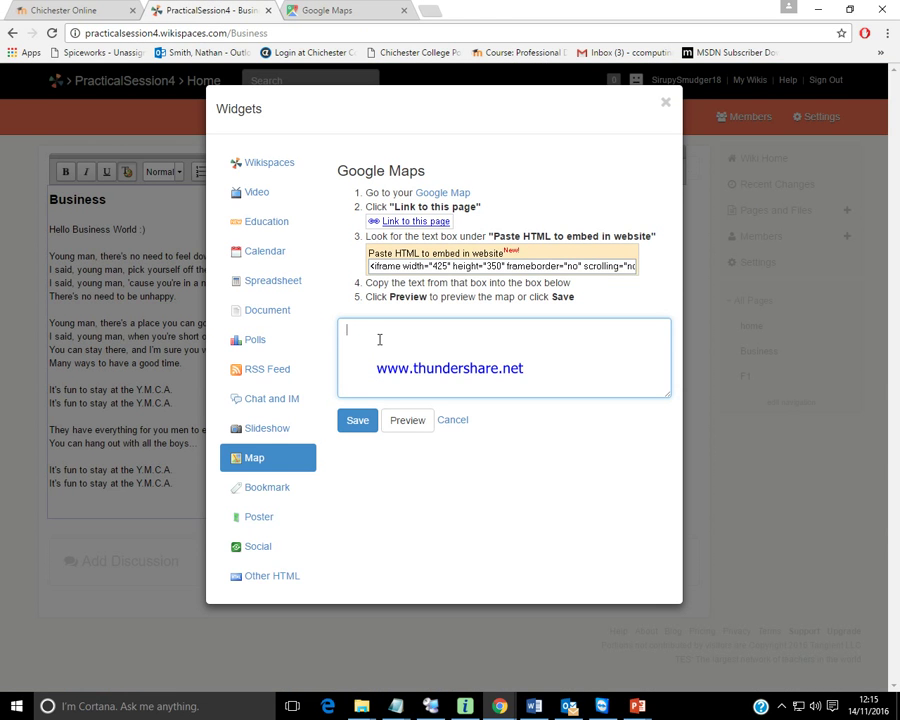
pyautogui.hotkey('ctrl', 'v')
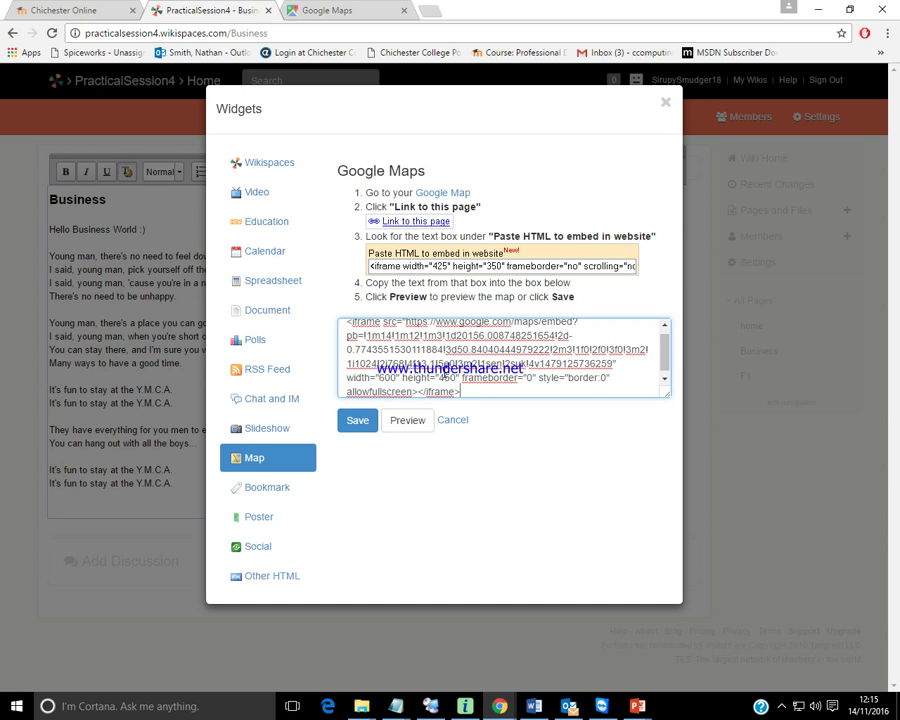
pyautogui.click(446, 378)
pyautogui.press('BackSpace')
pyautogui.write('0')
pyautogui.click(402, 421)
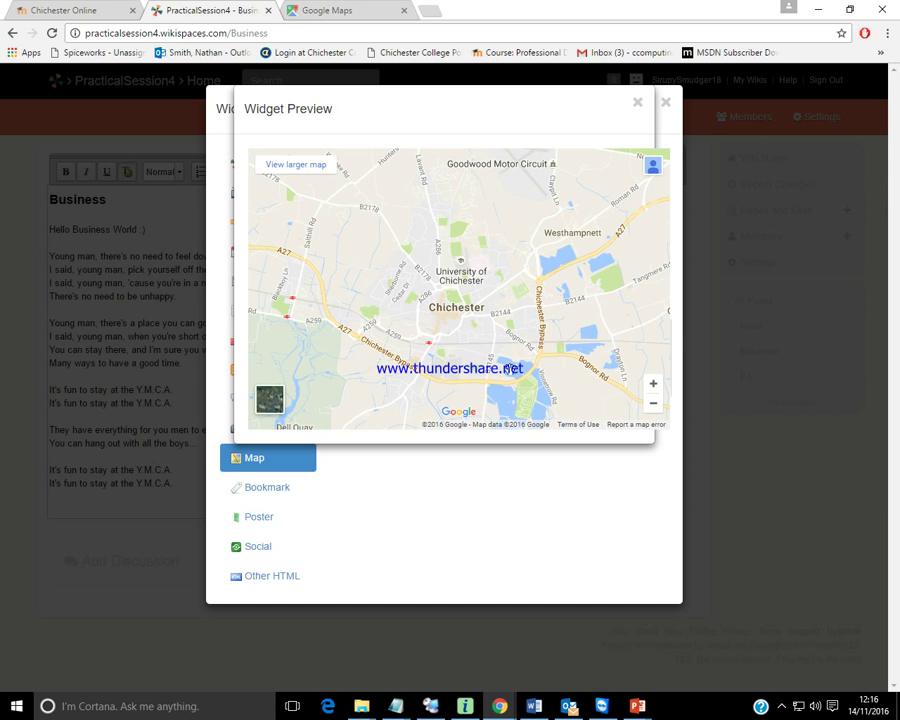
pyautogui.click(637, 105)
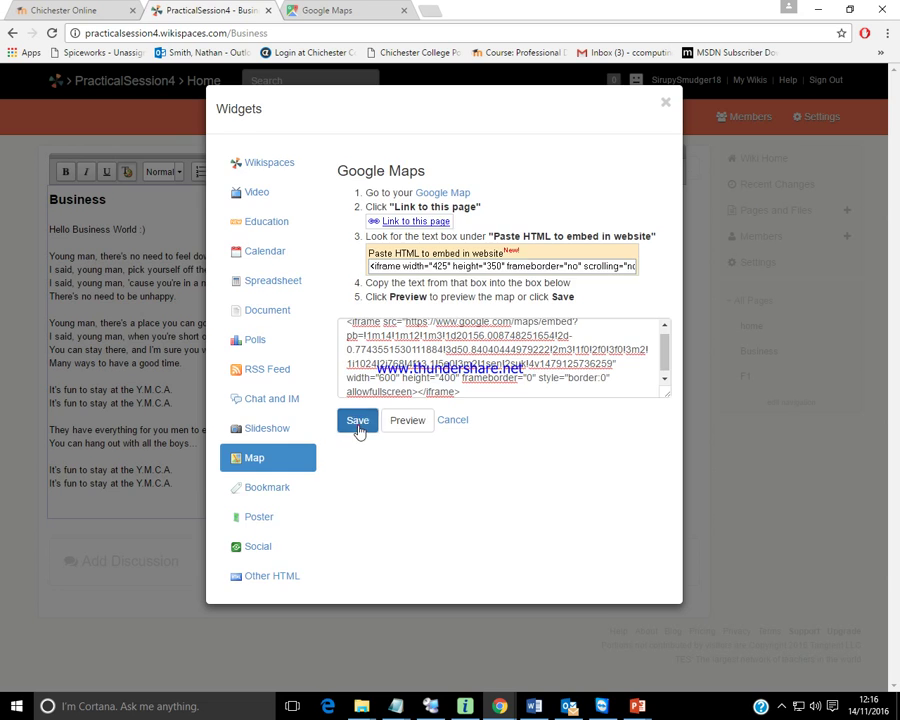
pyautogui.click(358, 426)
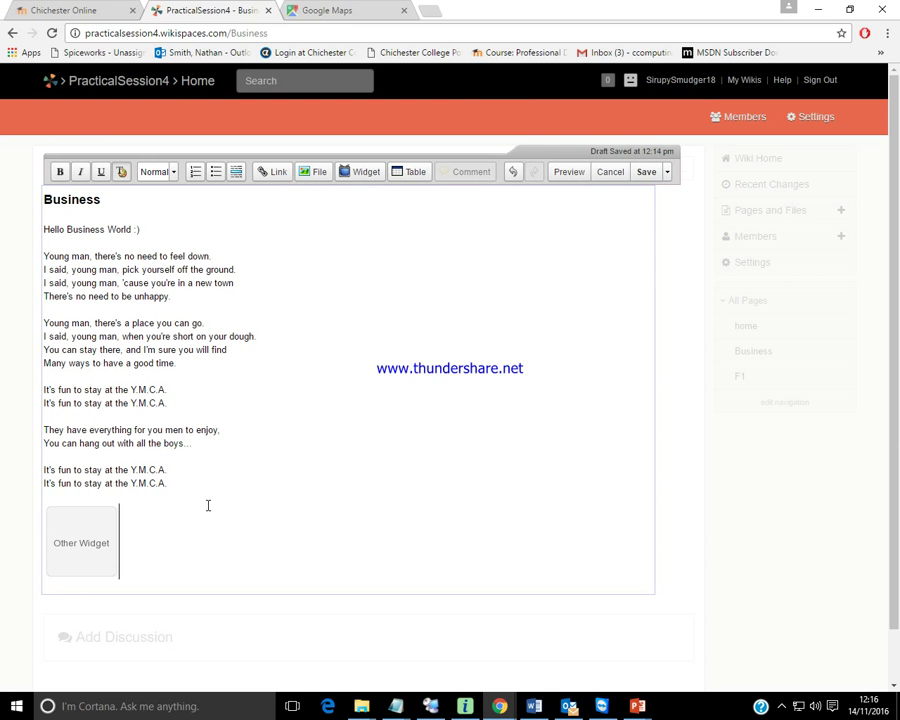
pyautogui.click(646, 172)
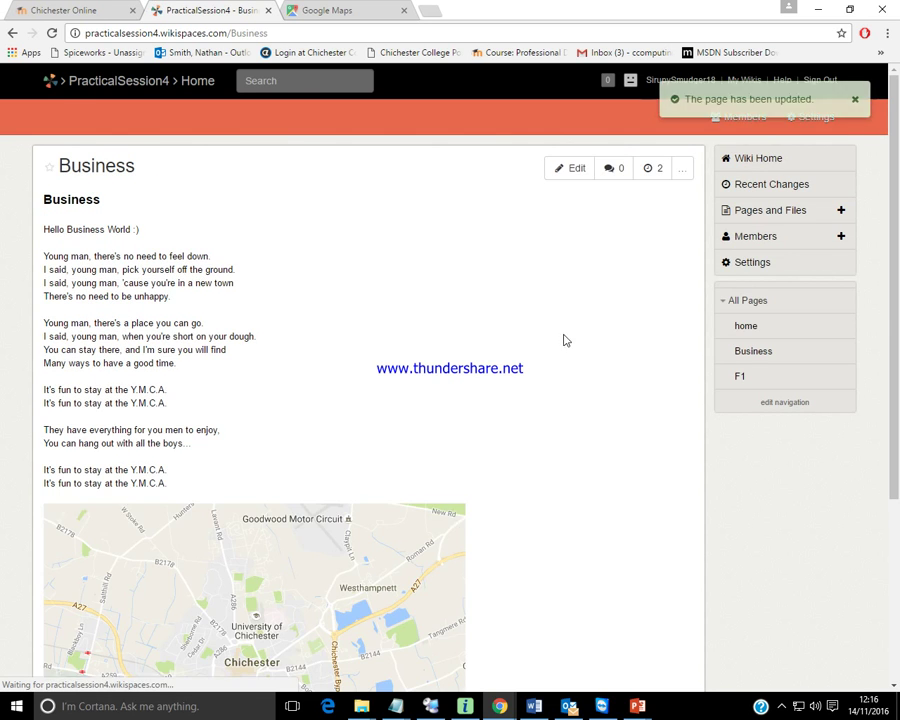
# Check the embedded map on the saved Business page, then go to the F1 page.
pyautogui.scroll(-3, 562, 355)
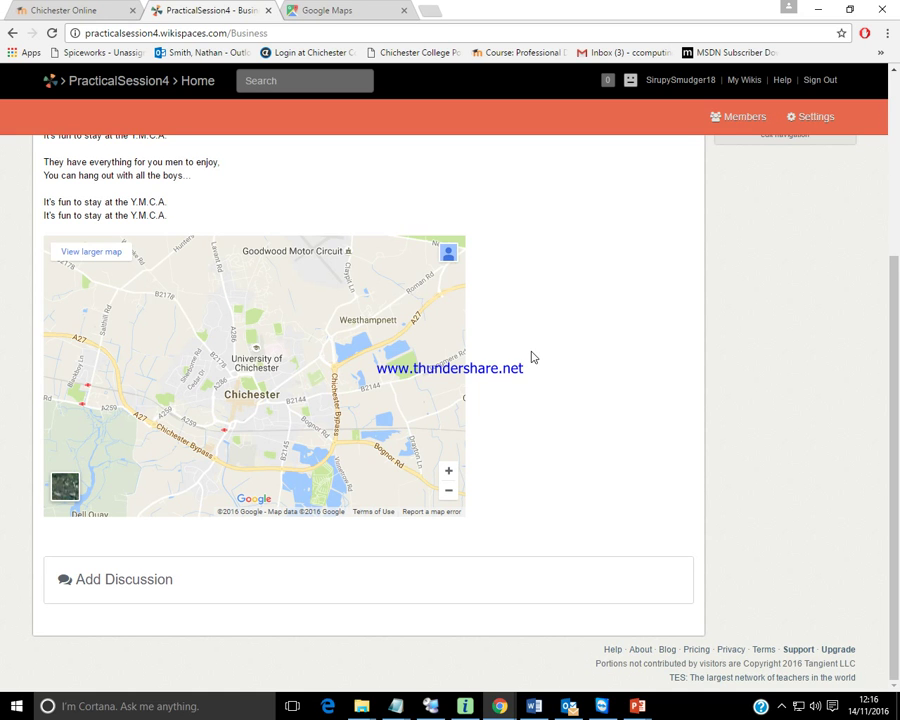
pyautogui.scroll(3, 516, 352)
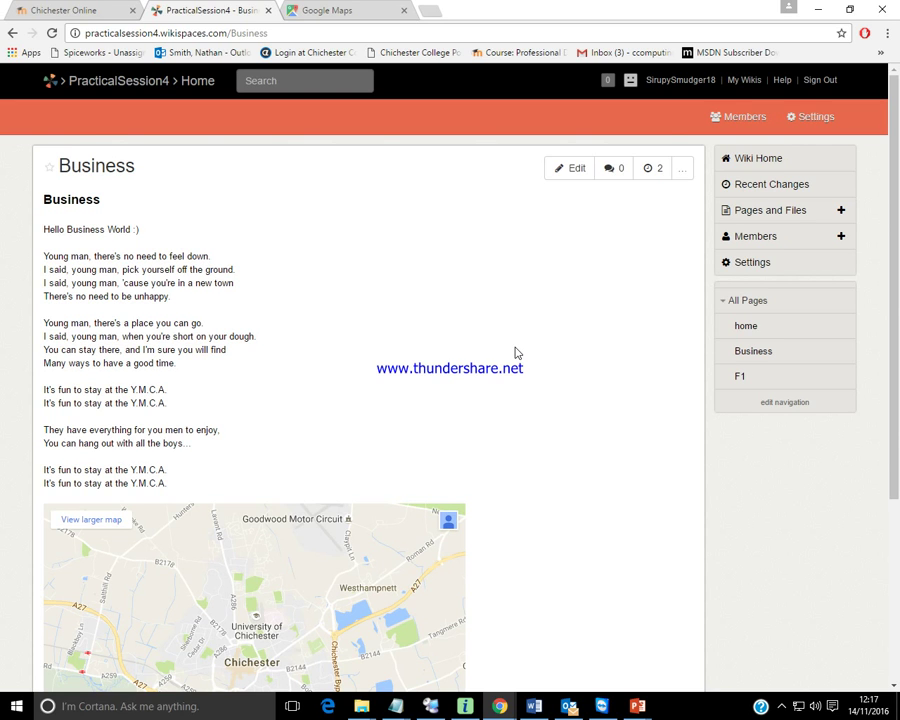
pyautogui.click(739, 377)
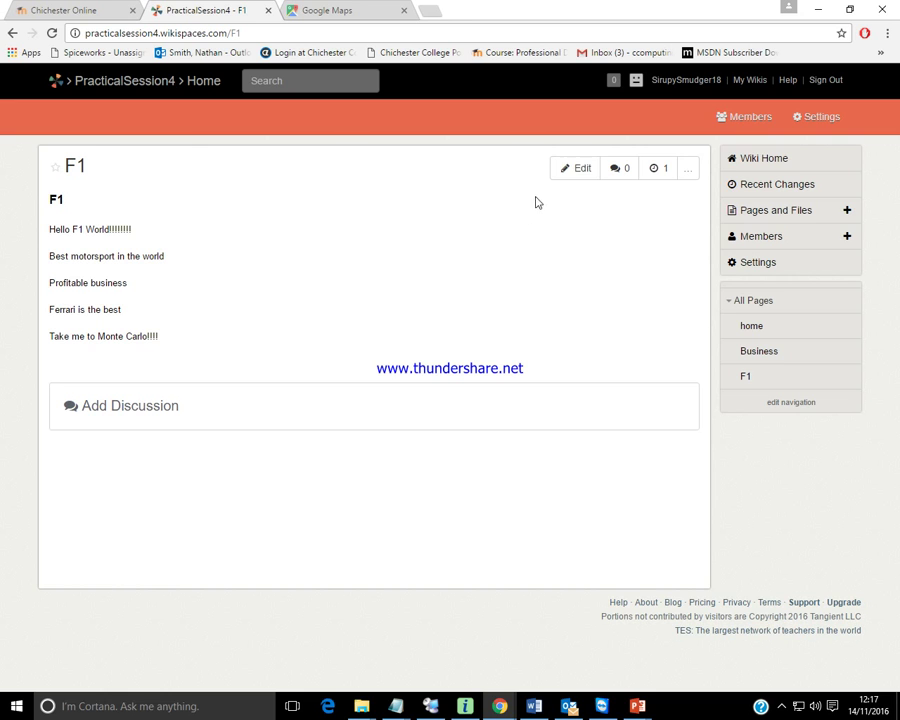
# Edit the F1 page, add a line after the last sentence, and start a web-address link titled Currys.
pyautogui.click(572, 170)
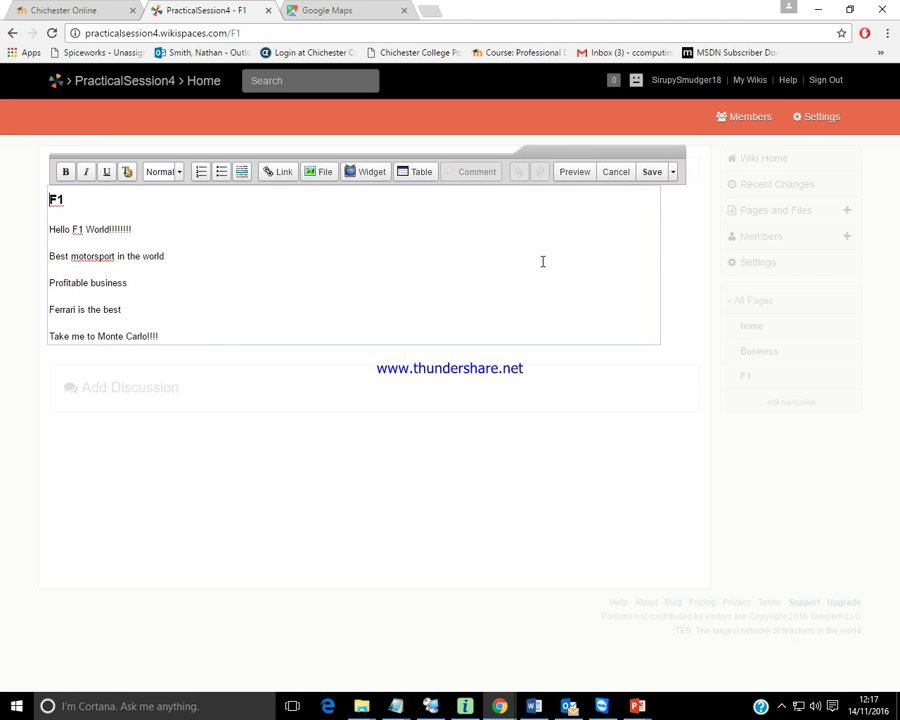
pyautogui.click(166, 328)
pyautogui.press('Return')
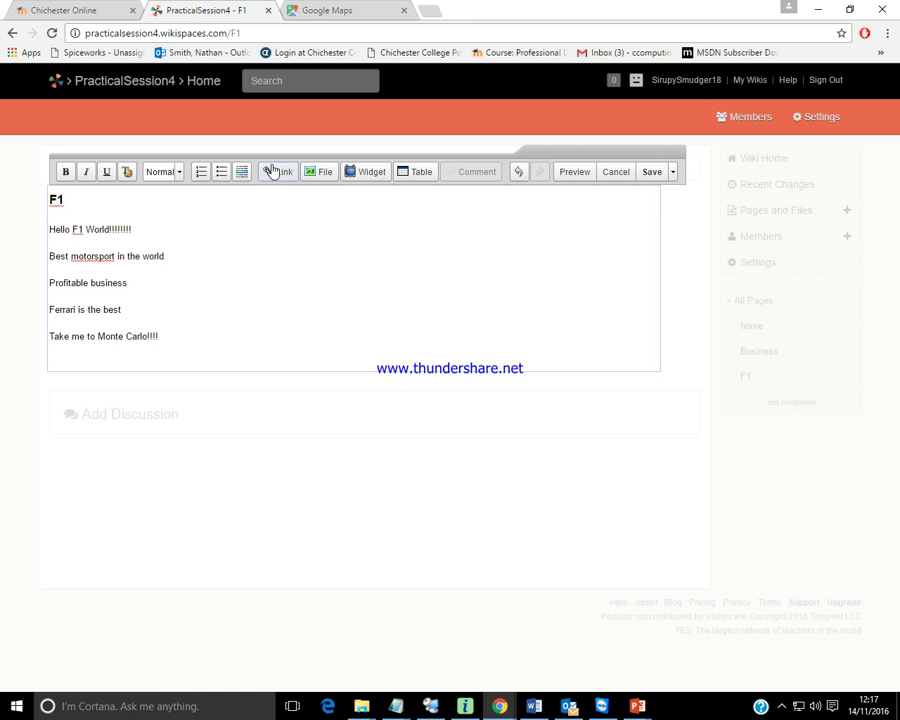
pyautogui.click(277, 176)
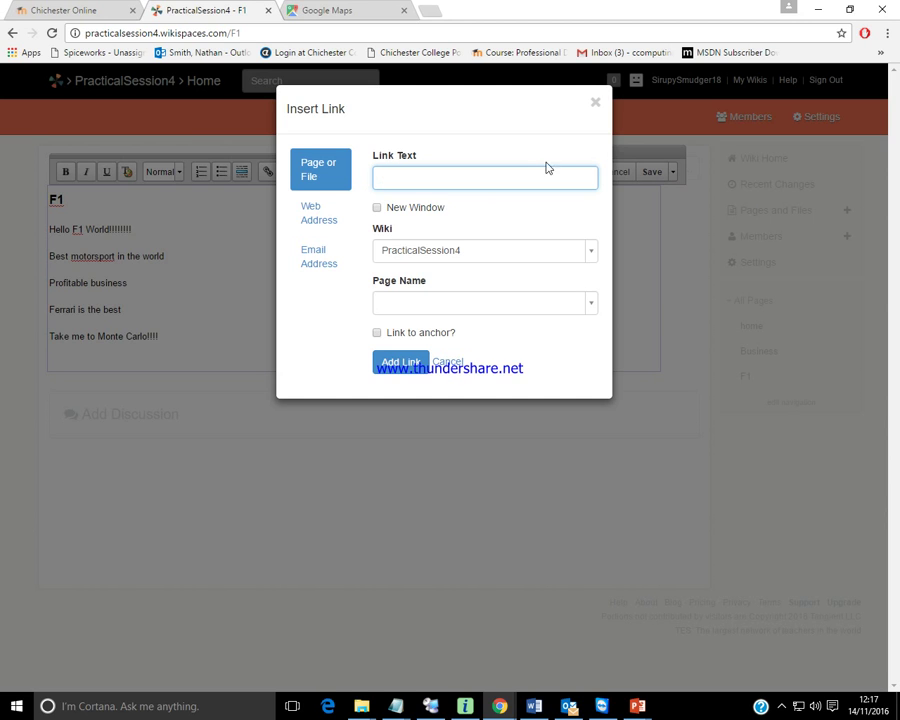
pyautogui.click(311, 222)
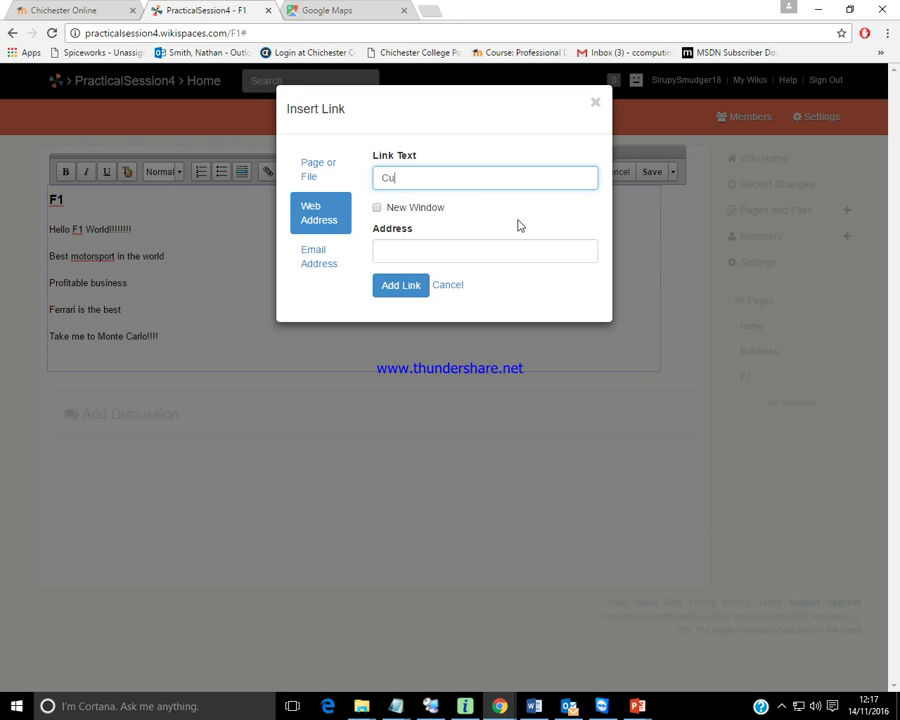
pyautogui.click(496, 246)
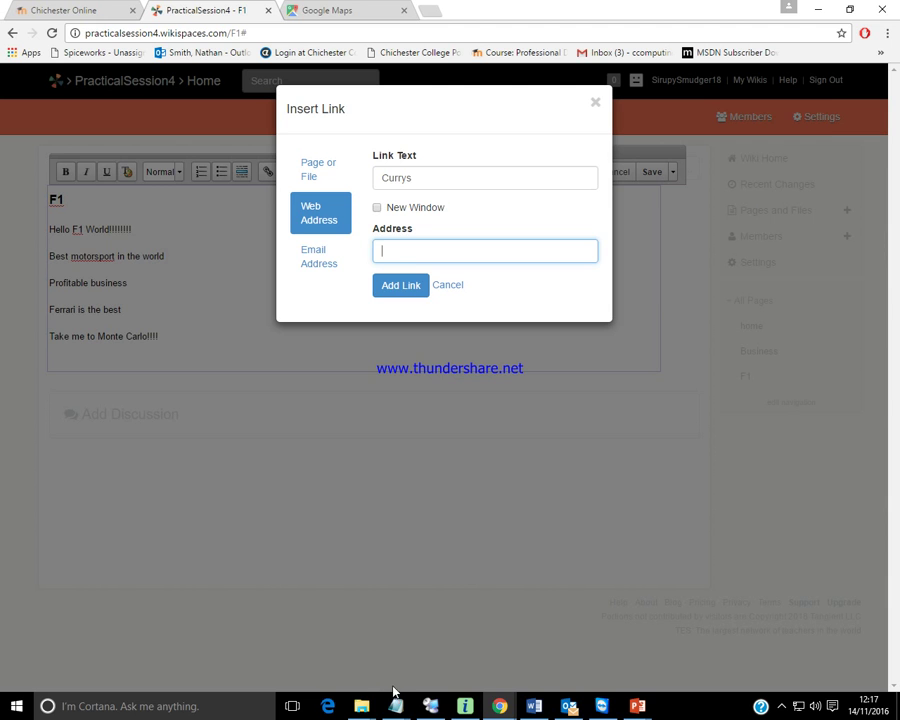
# Copy the Currys laptop URL from the end of SessionSource.txt in Notepad.
pyautogui.click(396, 704)
pyautogui.click(454, 629)
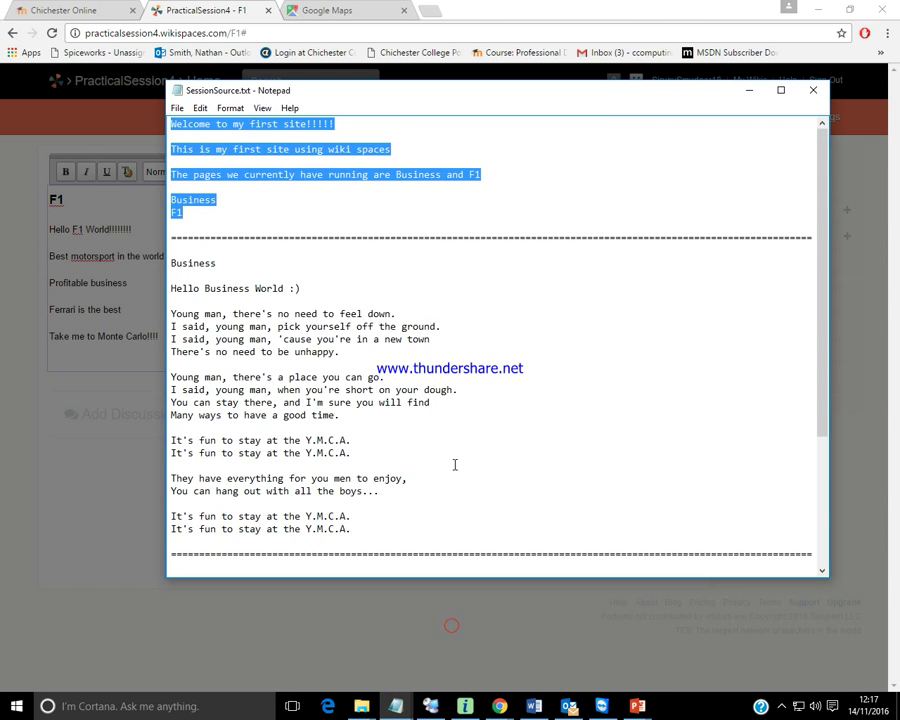
pyautogui.scroll(-4, 454, 464)
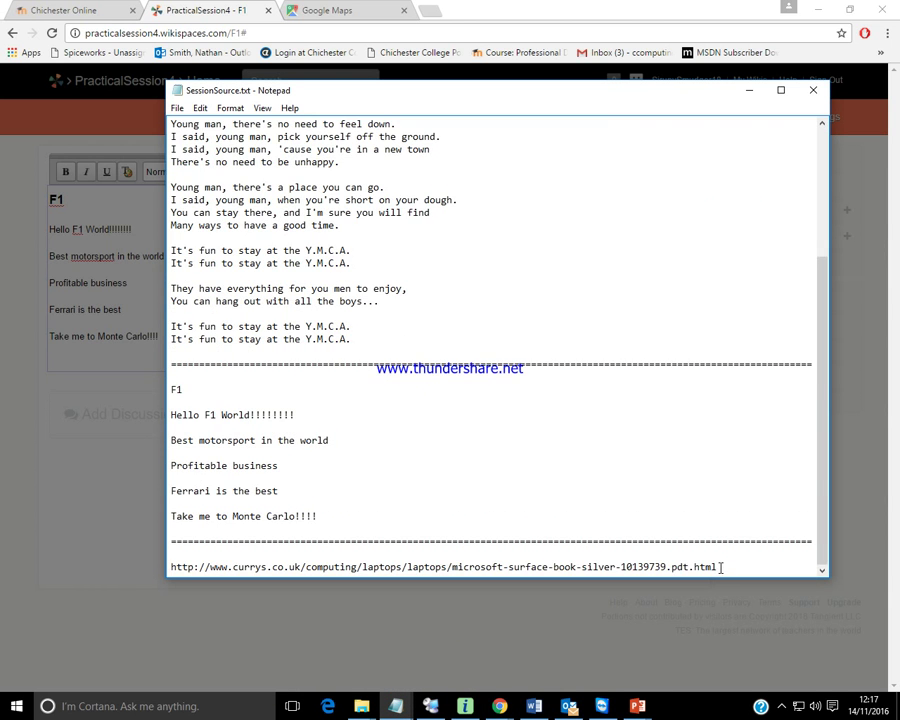
pyautogui.moveTo(720, 567); pyautogui.dragTo(170, 568)
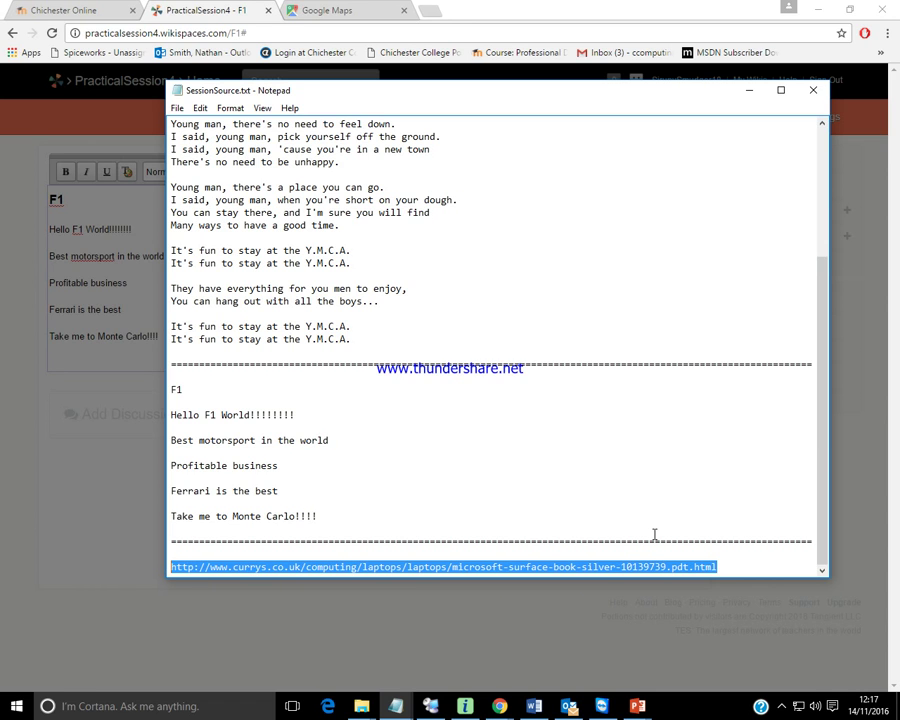
pyautogui.click(527, 65)
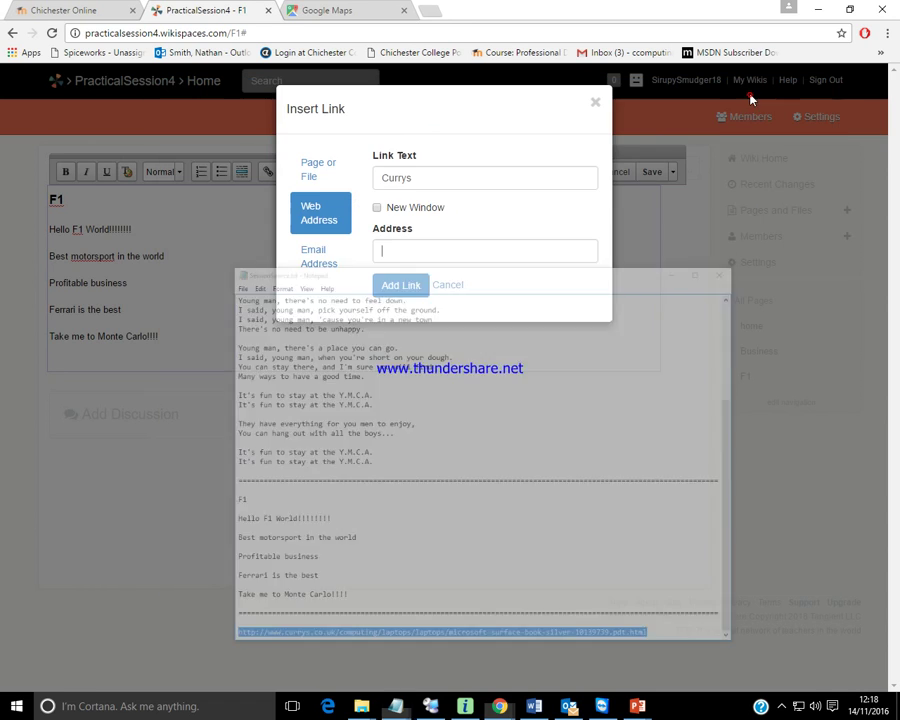
# Paste the Currys URL as the link address, set it to open in a new window, insert it, and save.
pyautogui.click(449, 249)
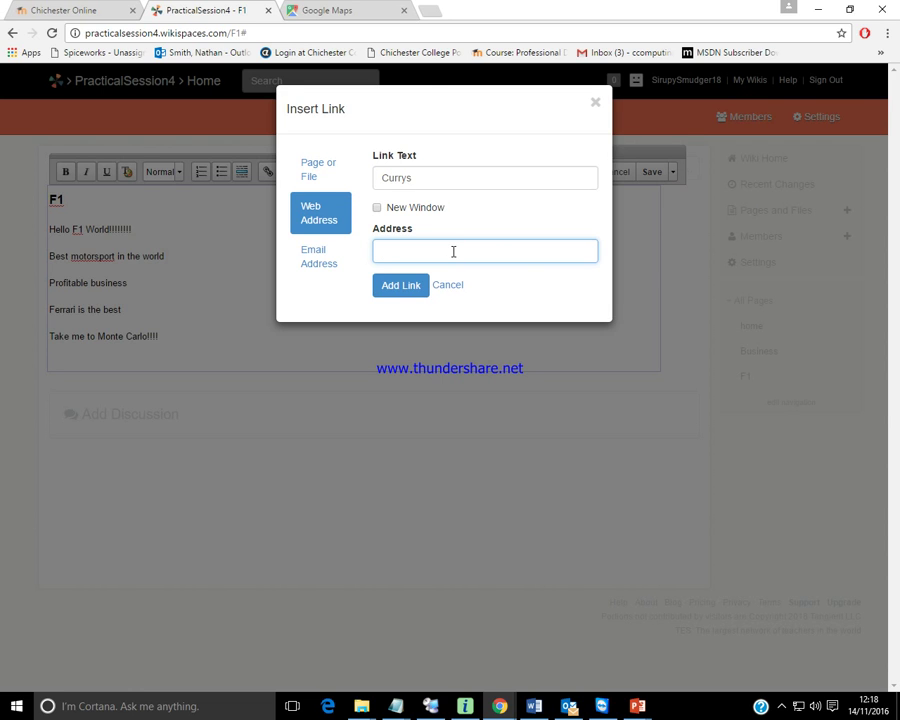
pyautogui.hotkey('ctrl', 'v')
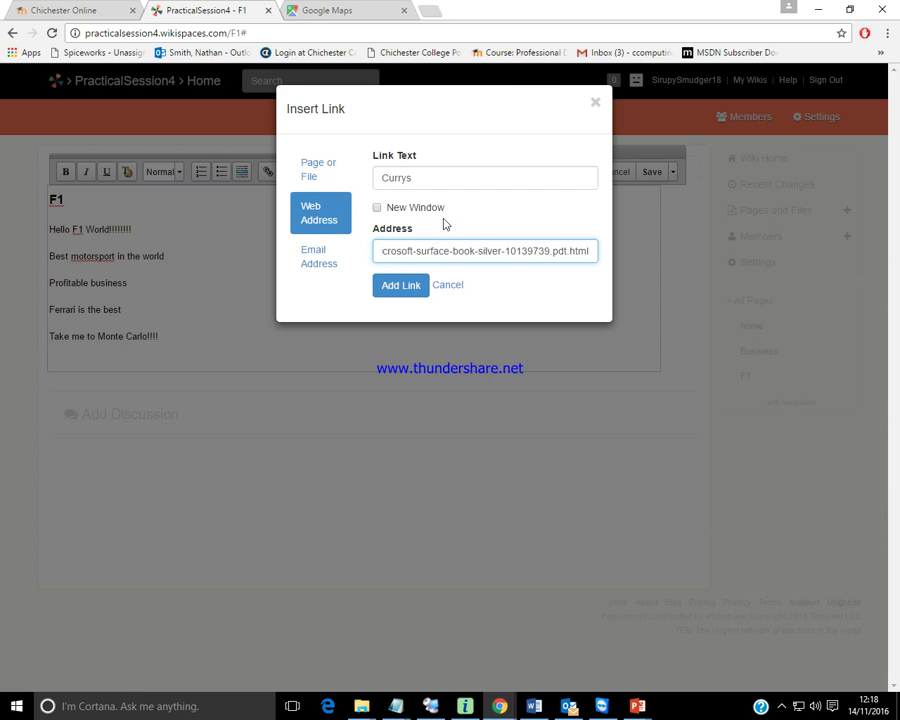
pyautogui.click(376, 208)
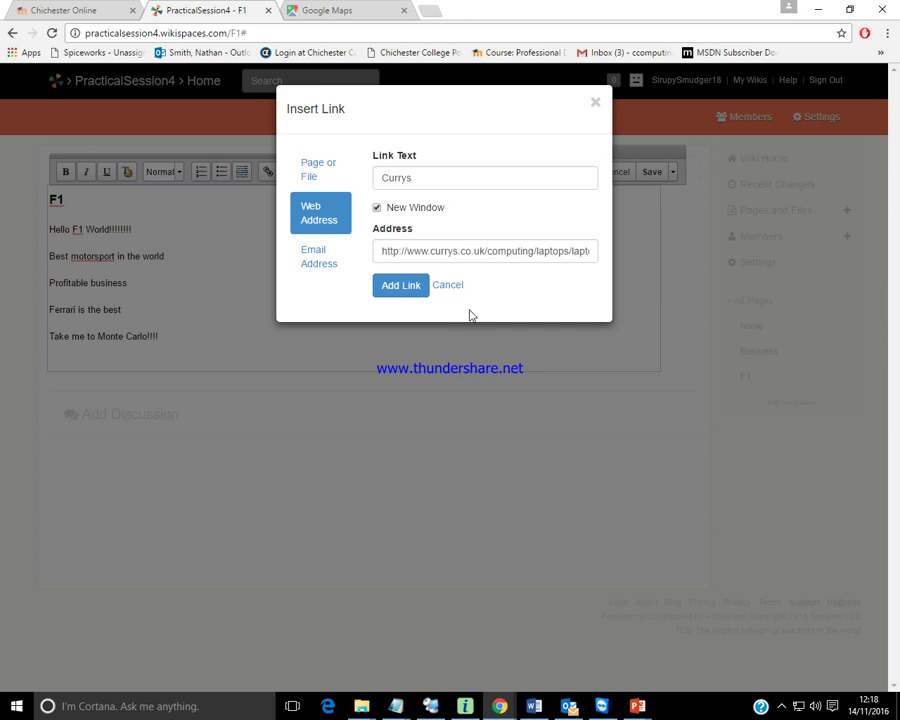
pyautogui.click(410, 290)
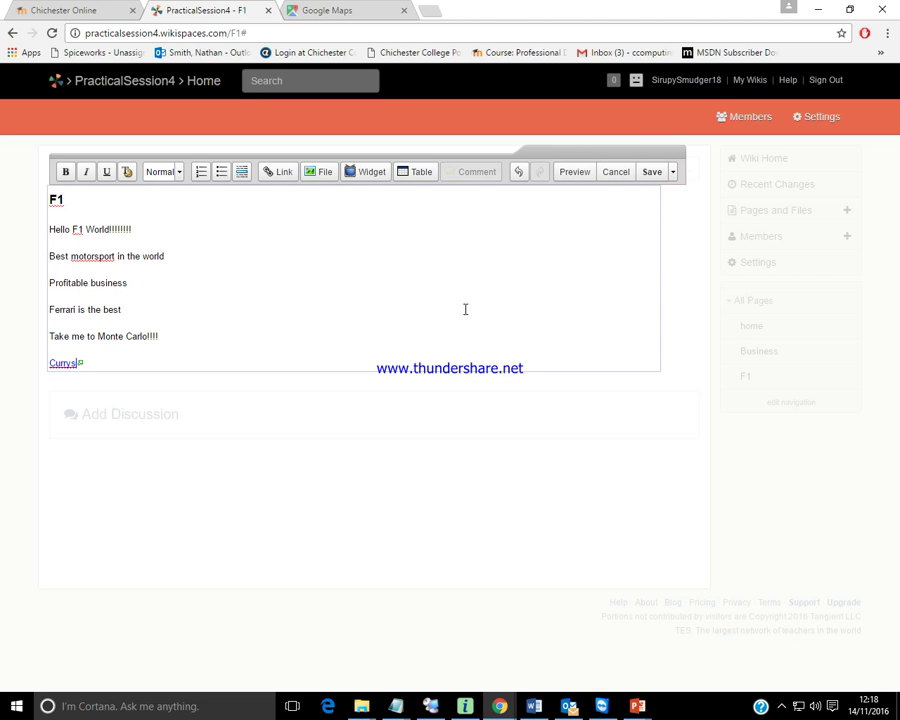
pyautogui.click(648, 170)
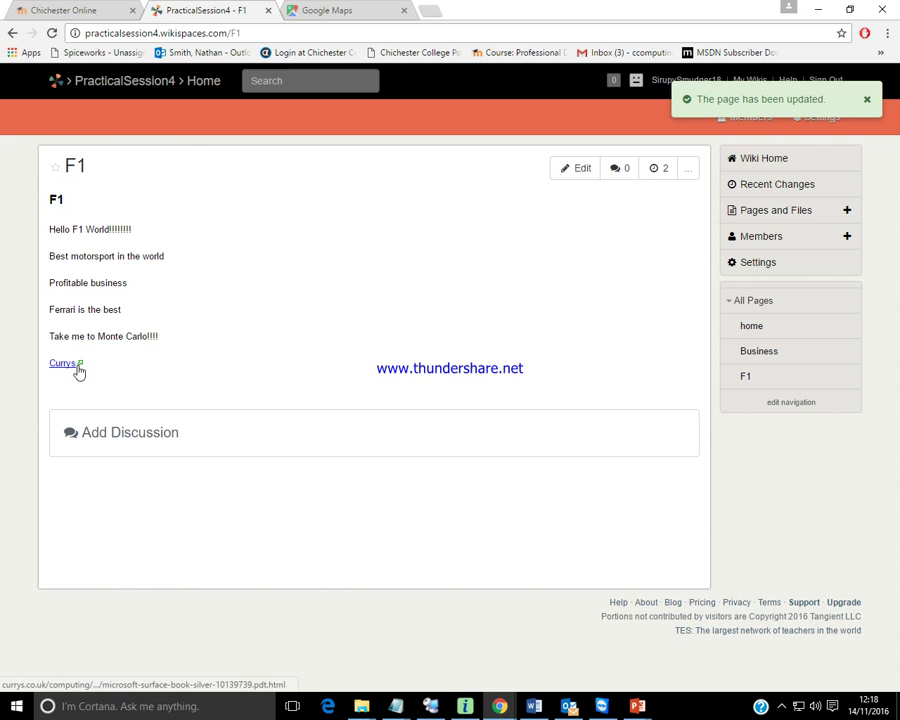
# Follow the Currys link, inspect the 404 page's address, then return to the F1 tab.
pyautogui.click(68, 365)
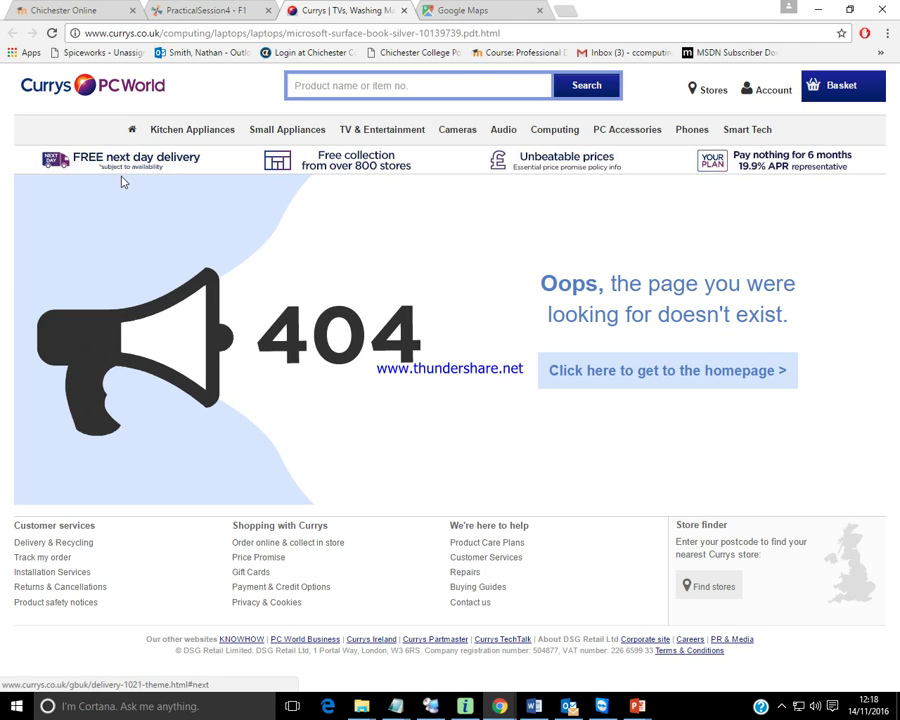
pyautogui.click(88, 33)
pyautogui.click(157, 33)
pyautogui.moveTo(160, 33); pyautogui.dragTo(85, 35)
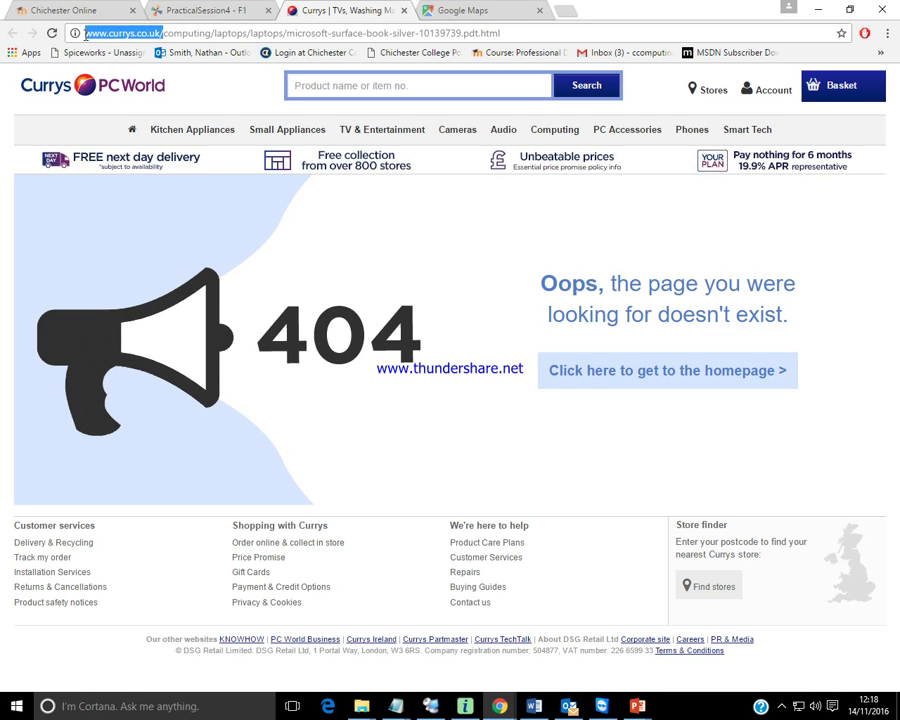
pyautogui.click(370, 229)
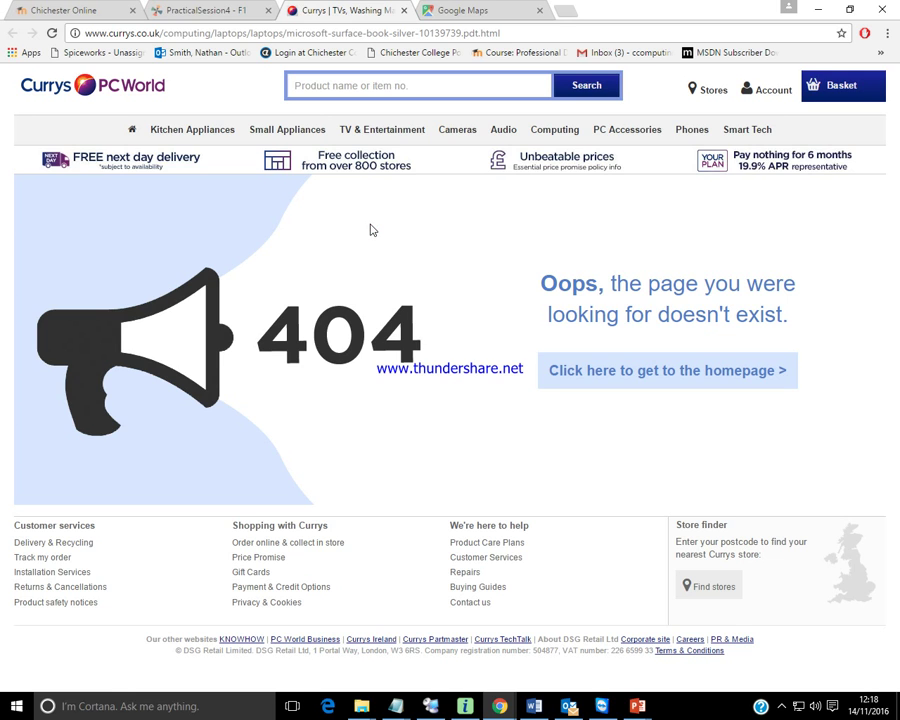
pyautogui.click(206, 12)
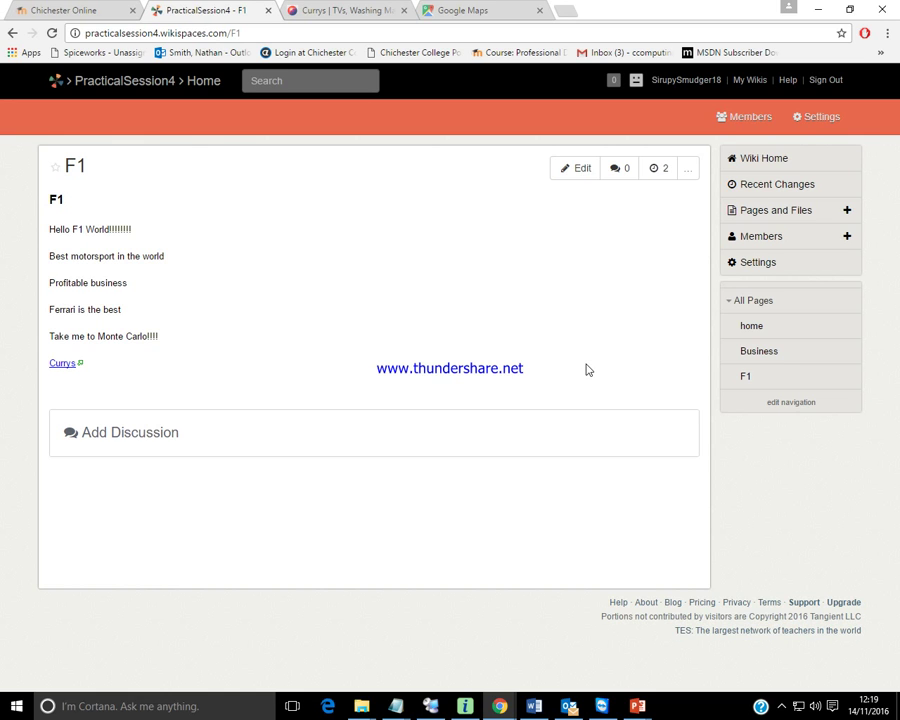
# Edit the home page and link the word Business to the Business page.
pyautogui.click(753, 327)
pyautogui.click(576, 168)
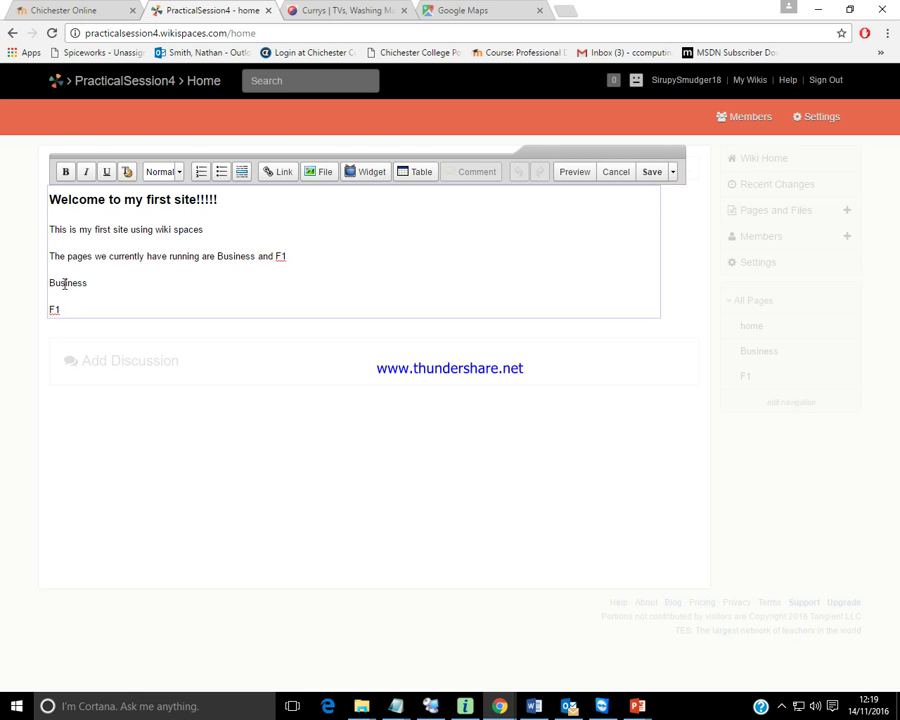
pyautogui.moveTo(92, 282); pyautogui.dragTo(43, 287)
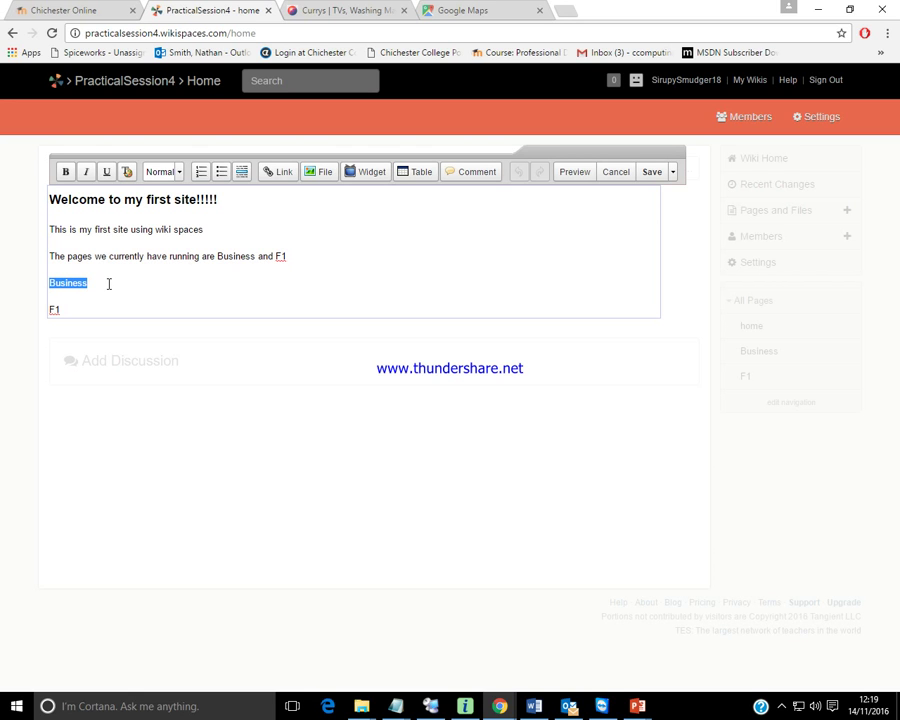
pyautogui.click(279, 172)
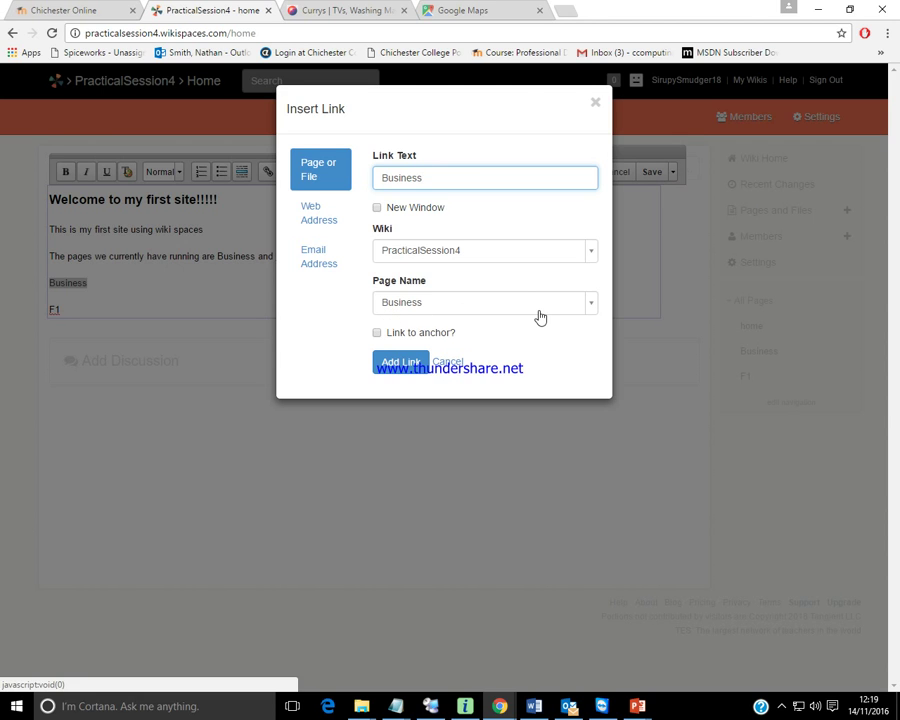
pyautogui.click(592, 304)
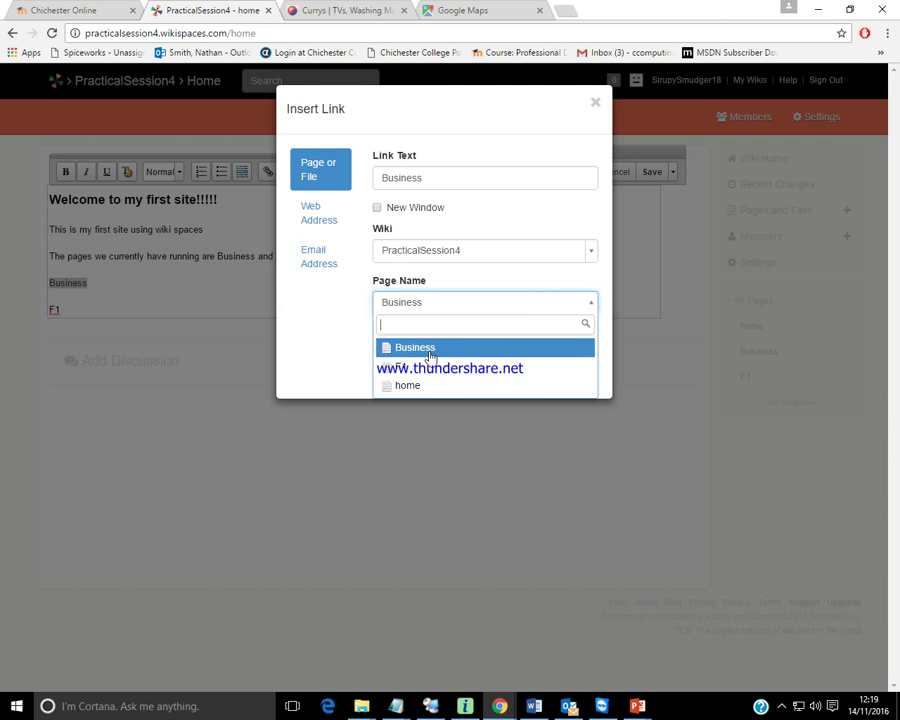
pyautogui.click(338, 332)
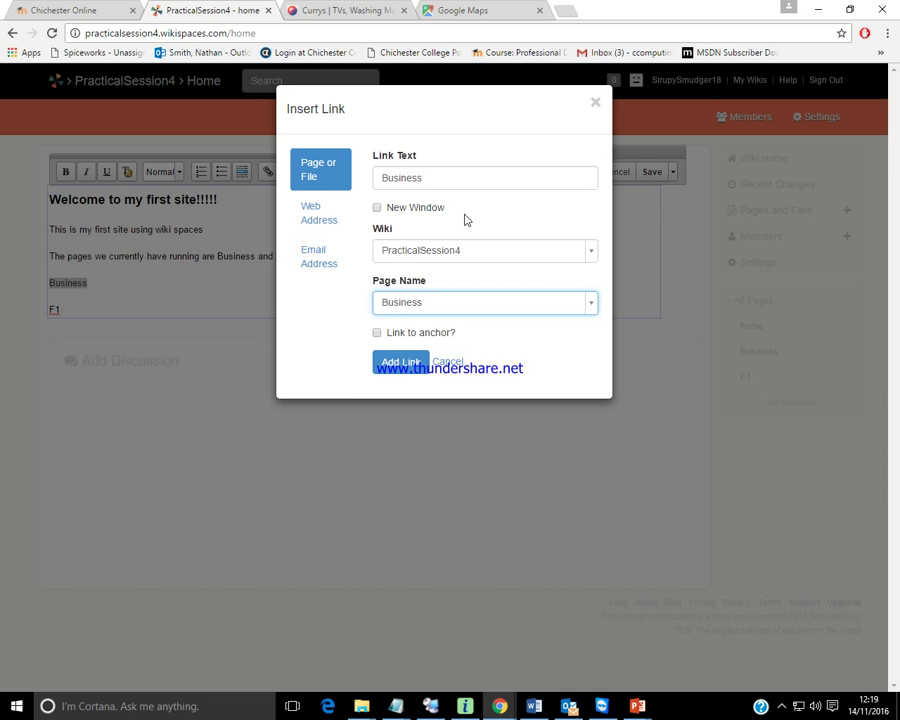
pyautogui.click(395, 366)
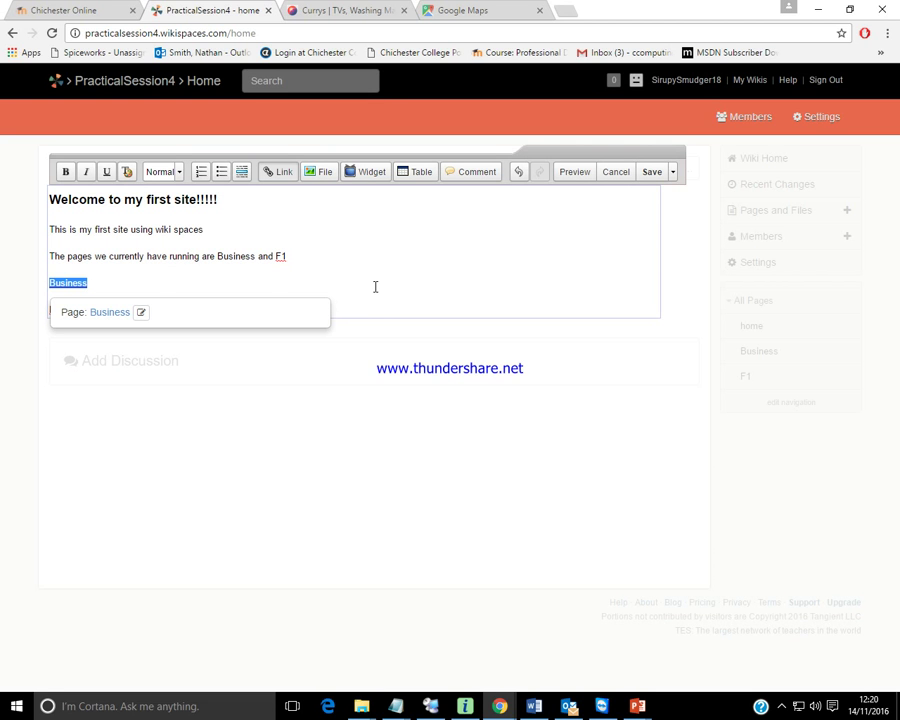
# Link the F1 text to the F1 page and save the home page.
pyautogui.click(72, 307)
pyautogui.doubleClick(68, 307)
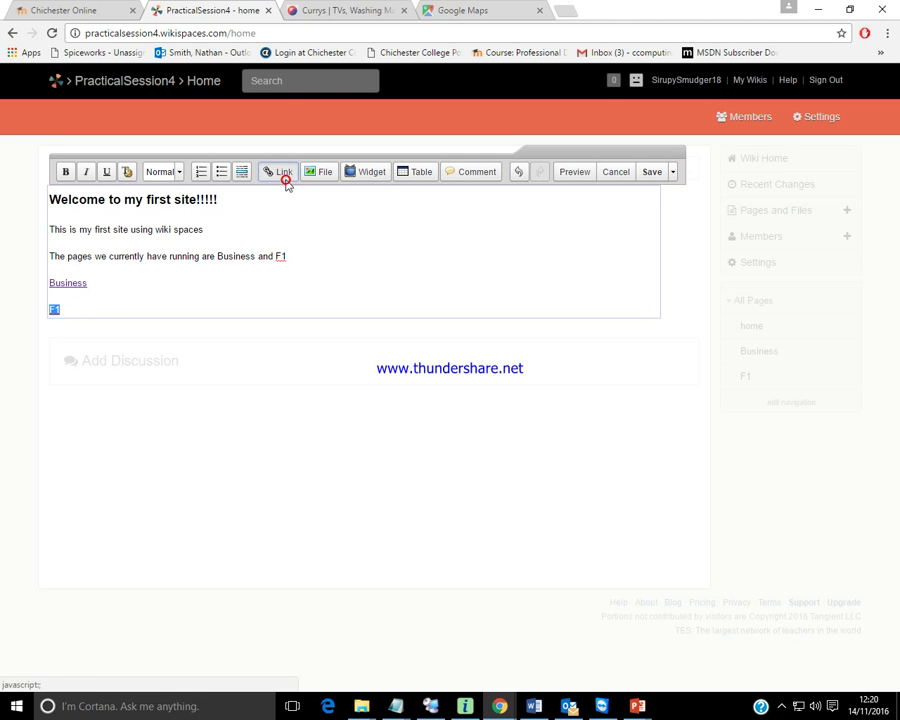
pyautogui.click(284, 174)
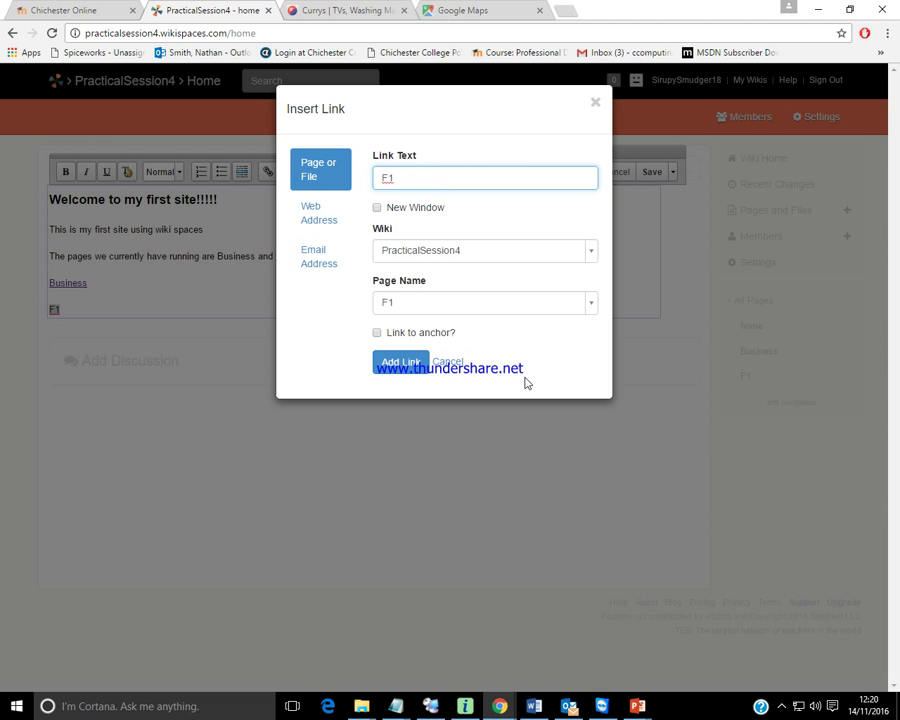
pyautogui.click(398, 363)
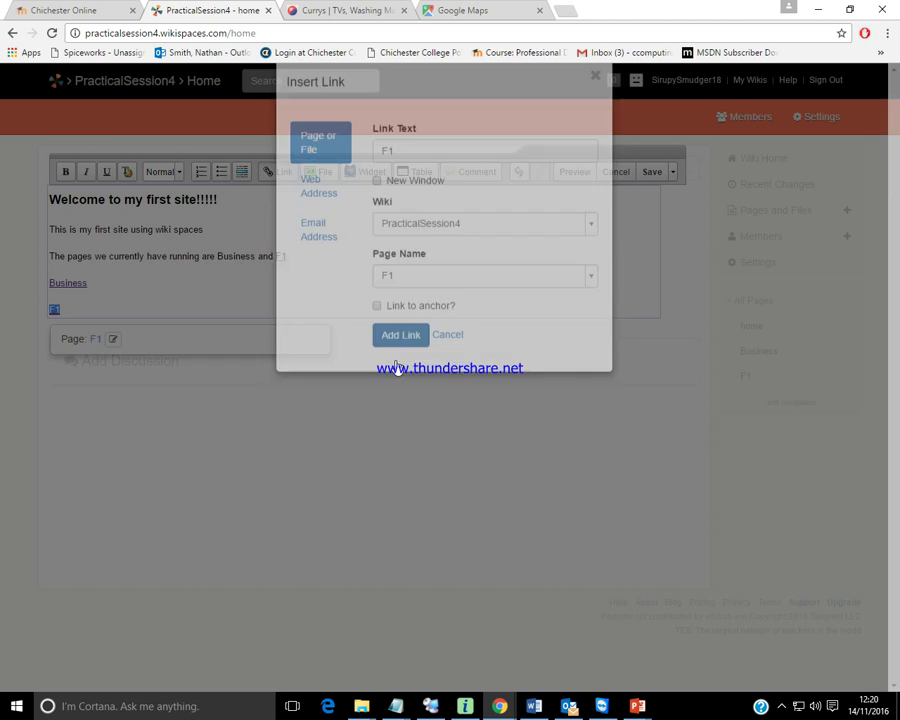
pyautogui.click(294, 303)
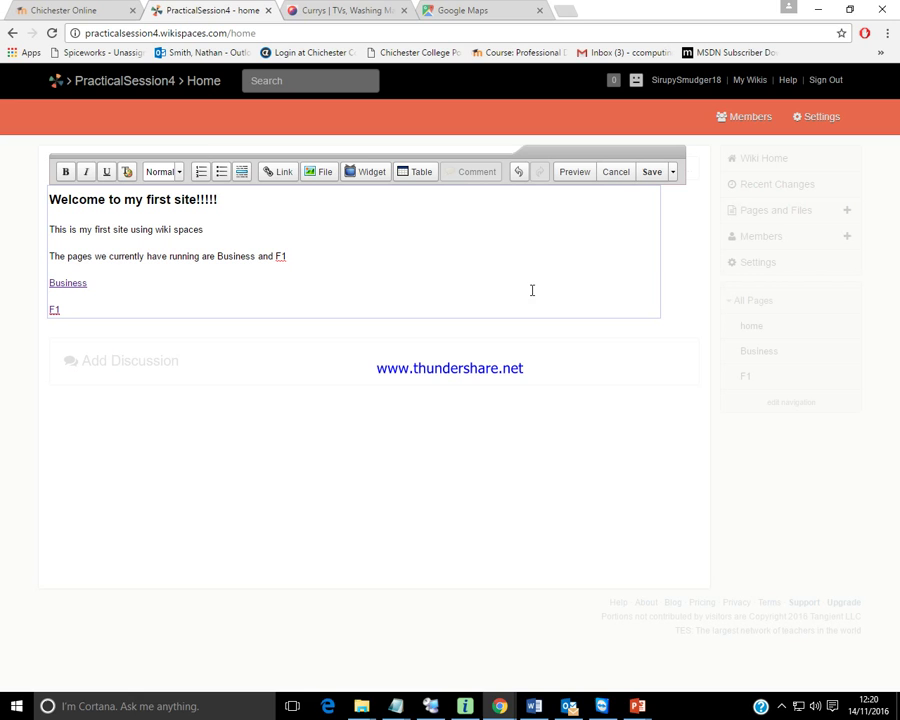
pyautogui.click(648, 177)
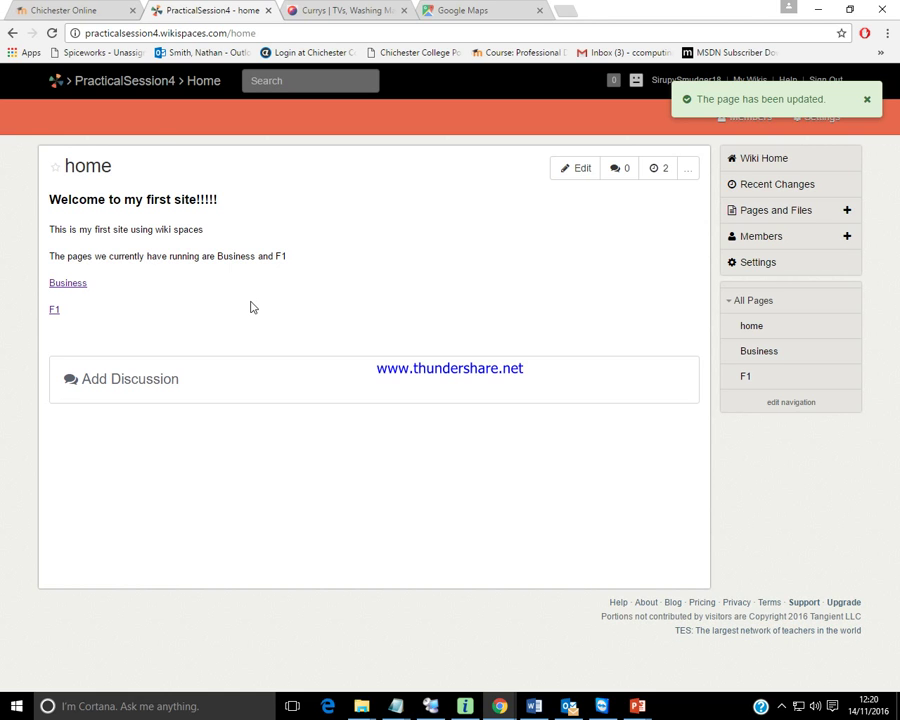
# Test the Business and F1 links on the saved home page, returning home after each.
pyautogui.click(65, 287)
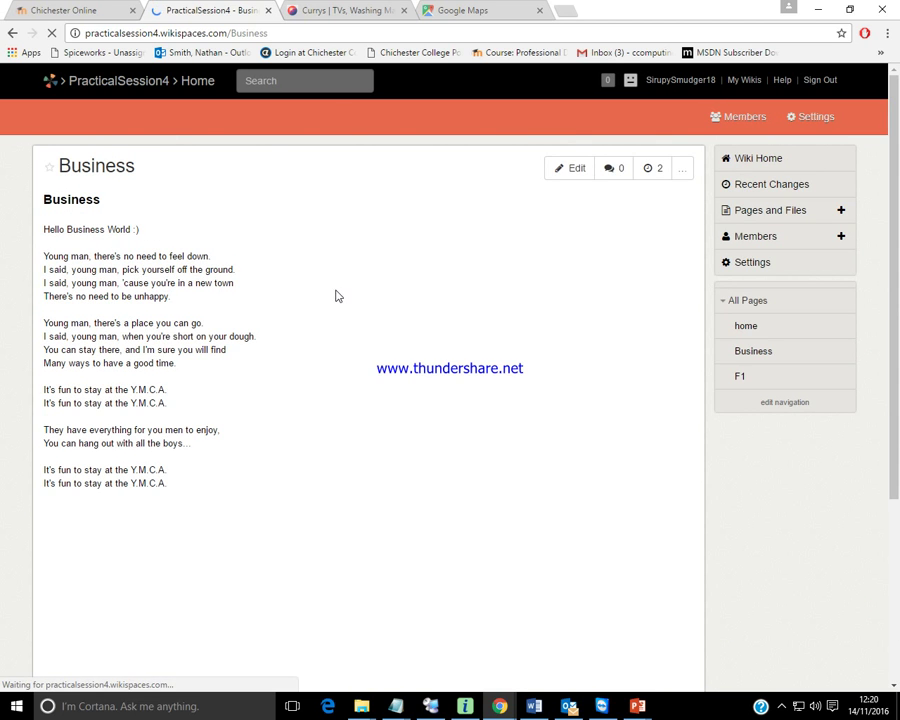
pyautogui.scroll(-3, 475, 576)
pyautogui.scroll(-1, 475, 576)
pyautogui.scroll(3, 542, 484)
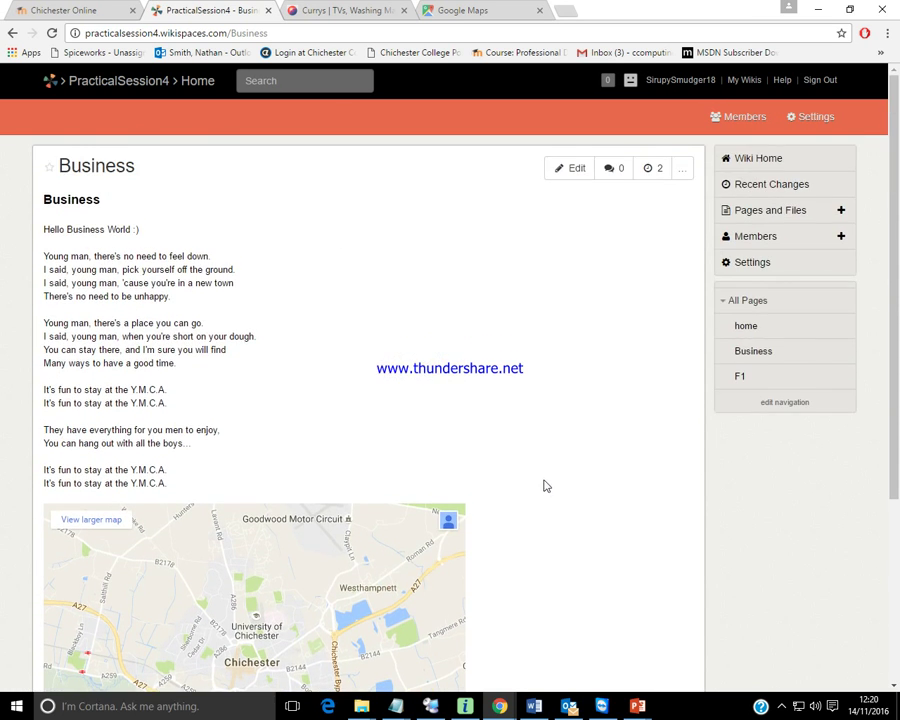
pyautogui.click(745, 326)
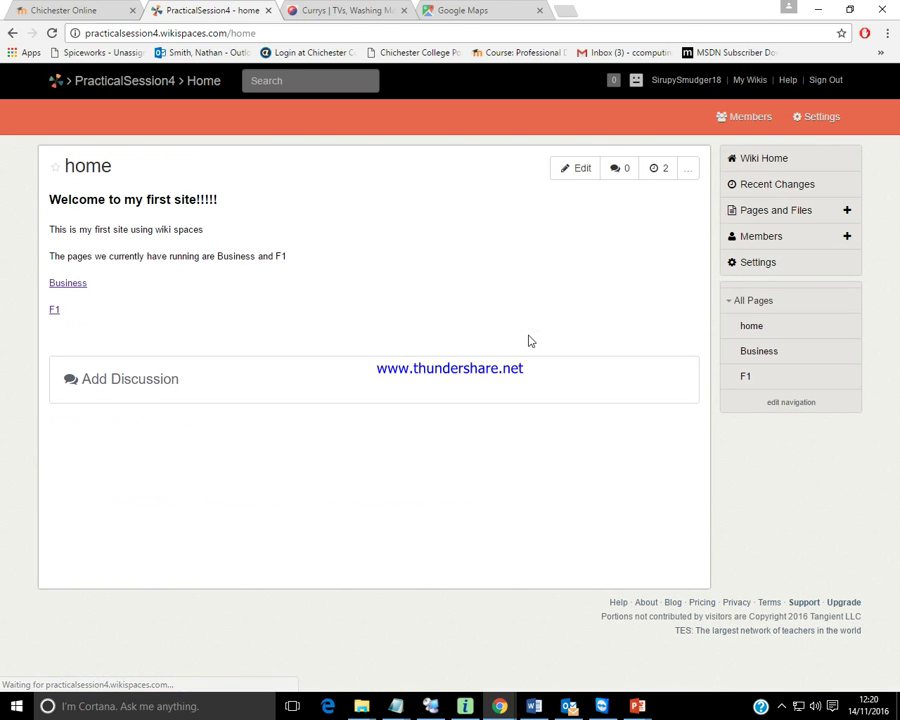
pyautogui.click(54, 310)
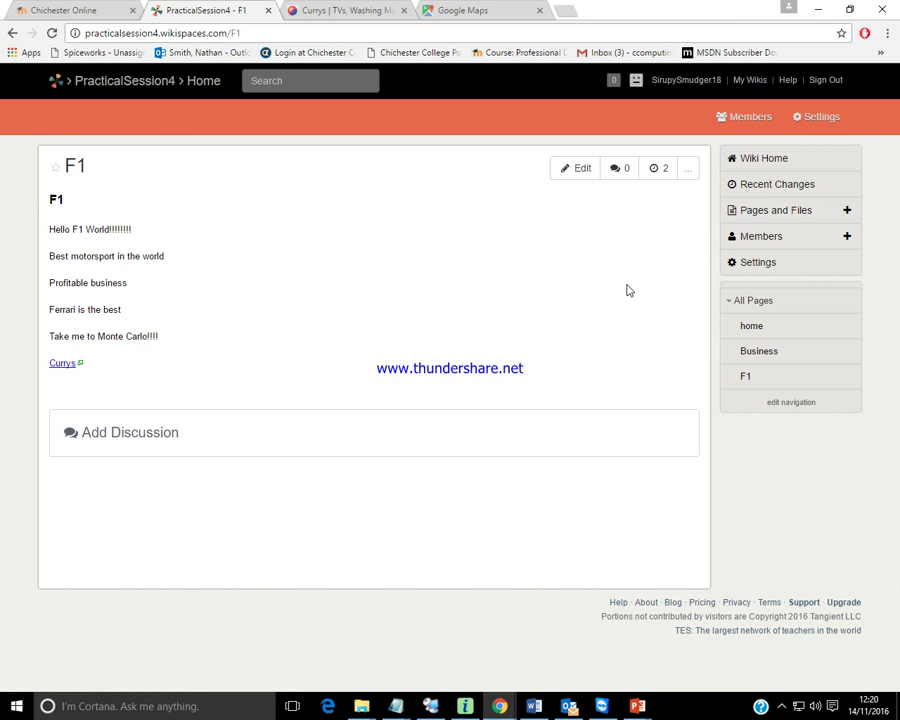
pyautogui.click(740, 325)
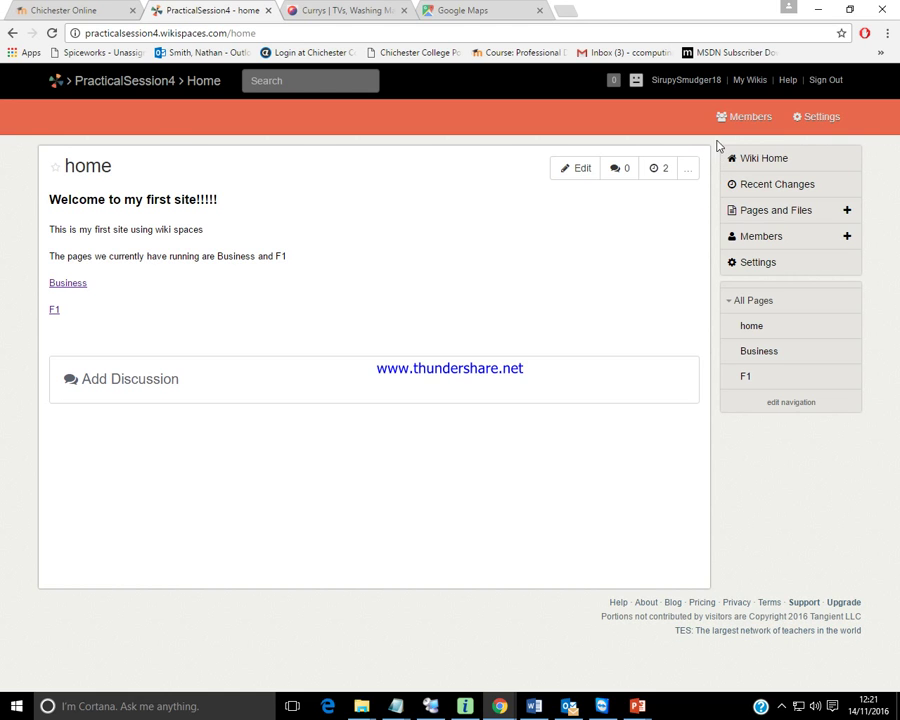
# From the Members page, start an invitation and enter the collaborator's Gmail address.
pyautogui.click(739, 118)
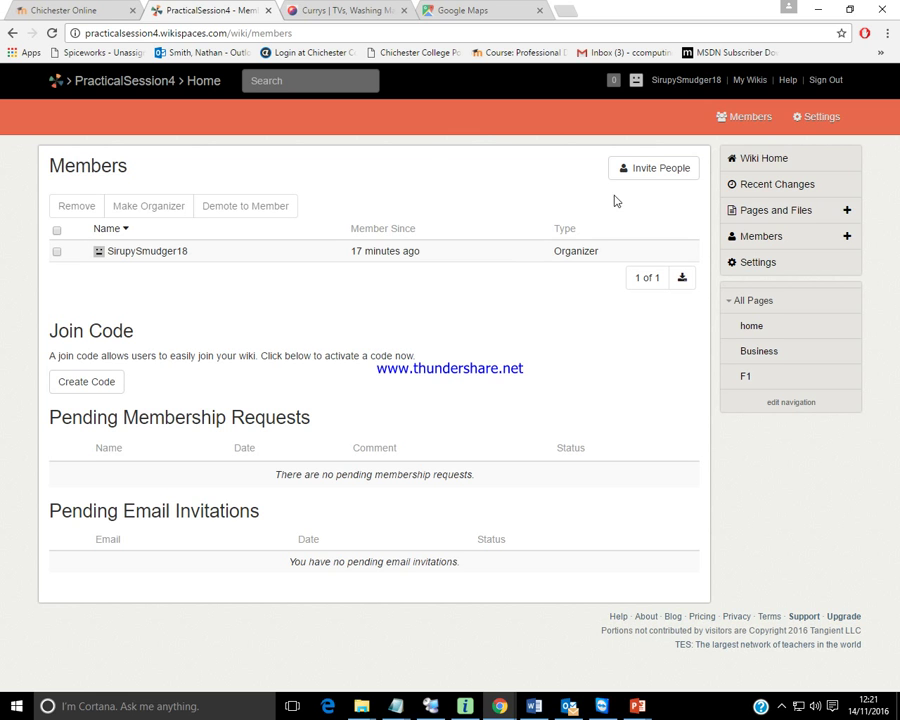
pyautogui.click(654, 172)
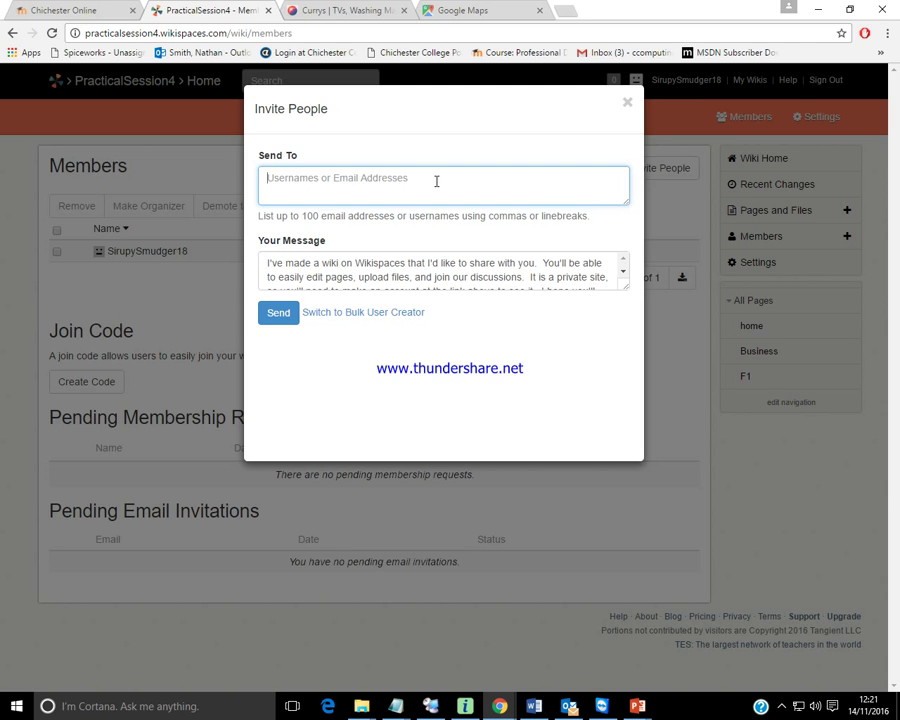
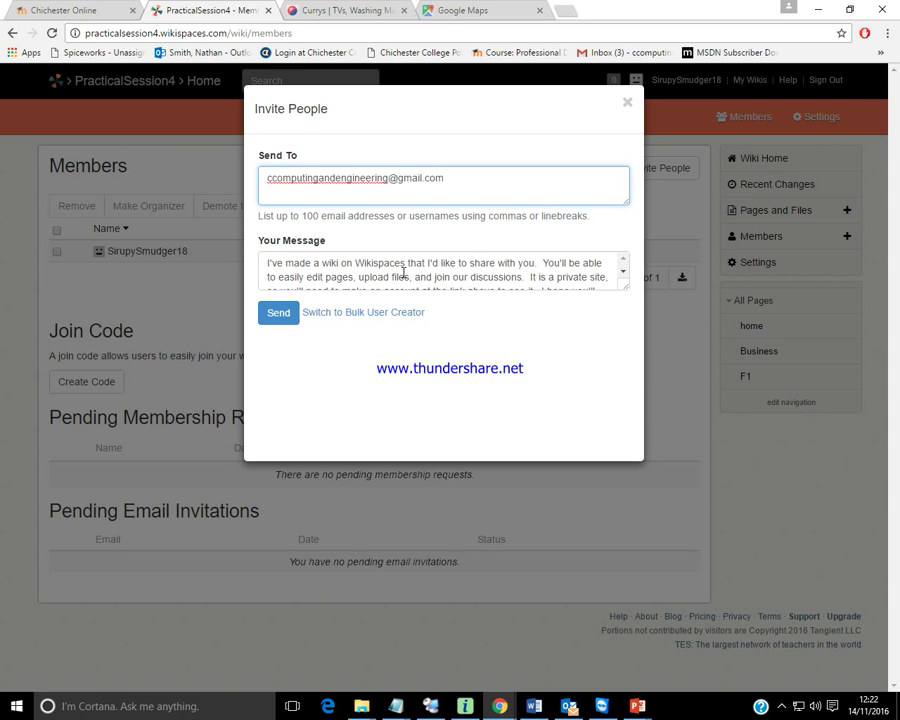
# Enlarge the message box, close the invitation unsent, and go to the Dashboard.
pyautogui.moveTo(623, 288)
pyautogui.mouseDown()
pyautogui.moveTo(621, 315)
pyautogui.moveTo(620, 306)
pyautogui.mouseUp()
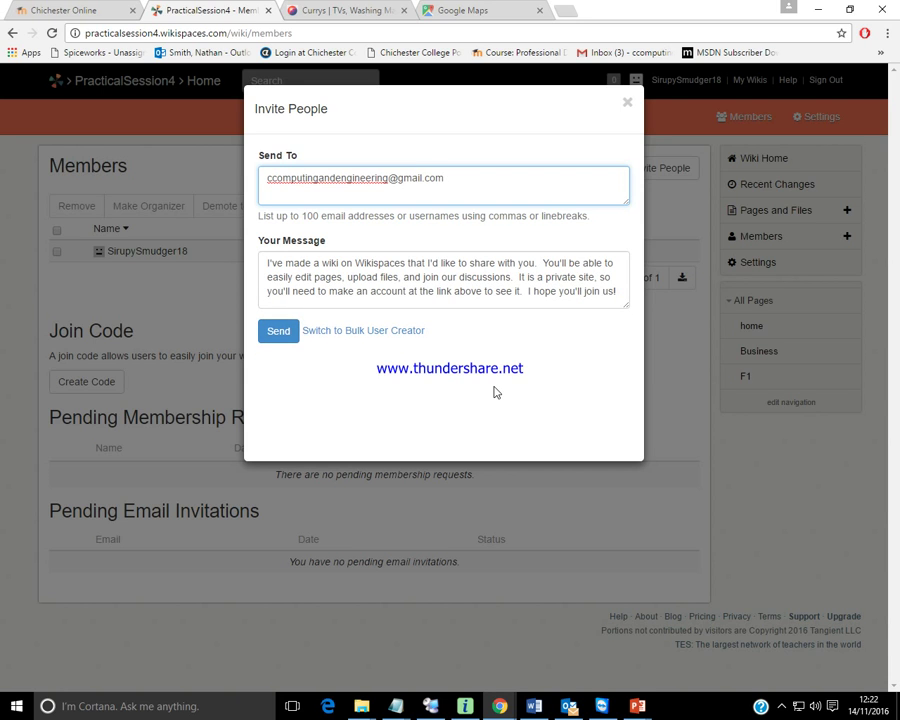
pyautogui.click(627, 107)
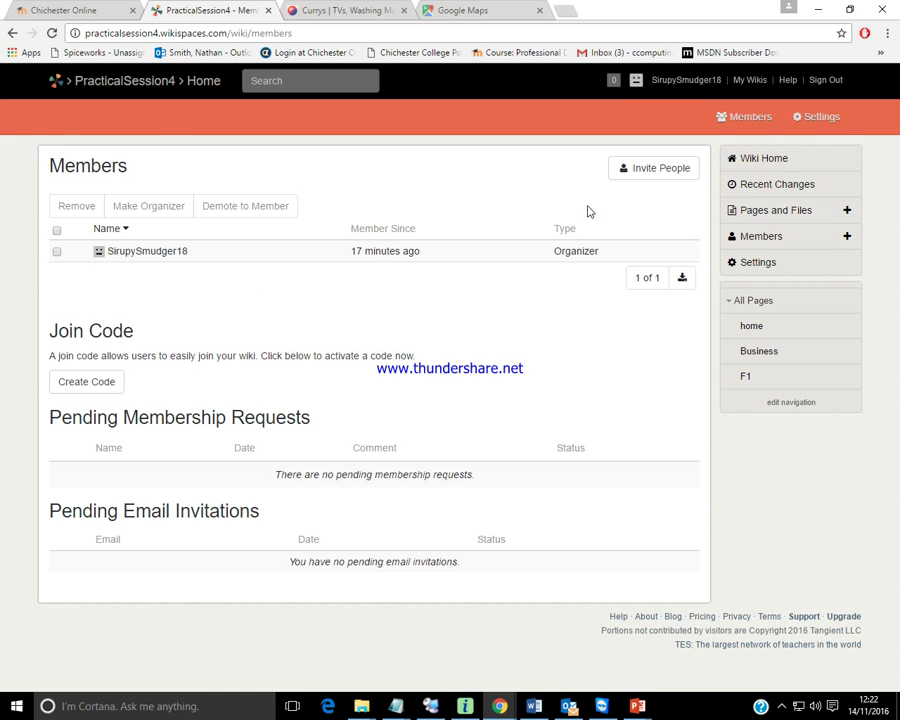
pyautogui.click(685, 88)
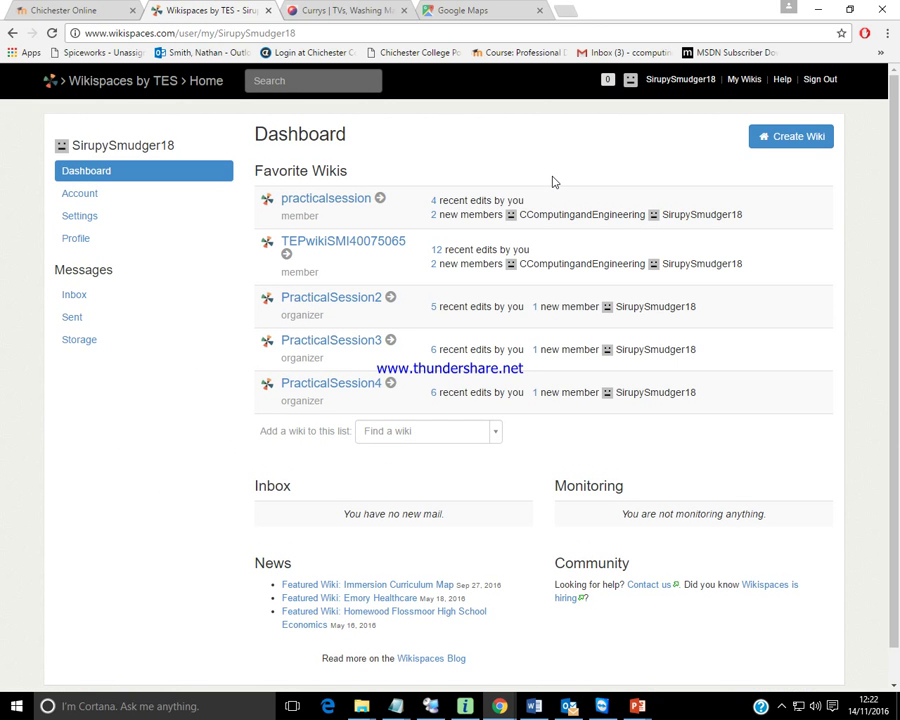
# View the practicalsession wiki's member list, then sign out of the account.
pyautogui.click(308, 200)
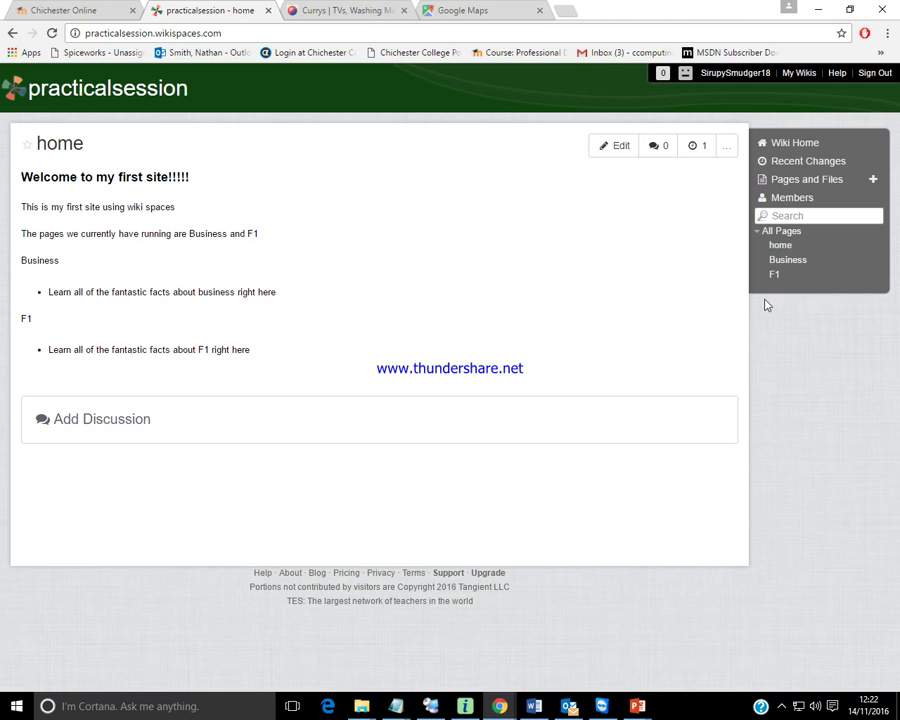
pyautogui.click(783, 198)
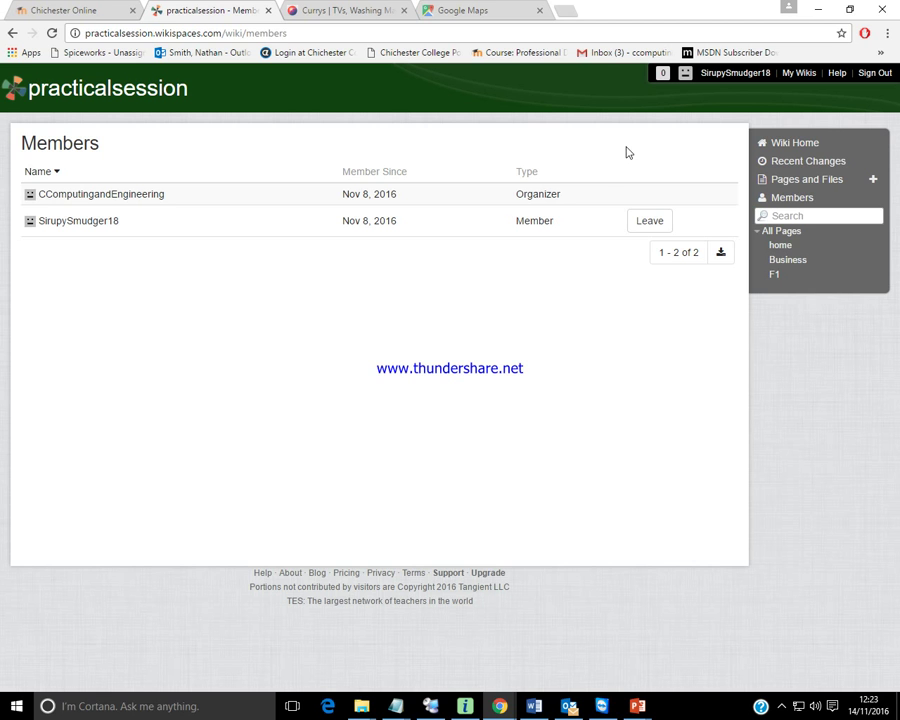
pyautogui.click(874, 75)
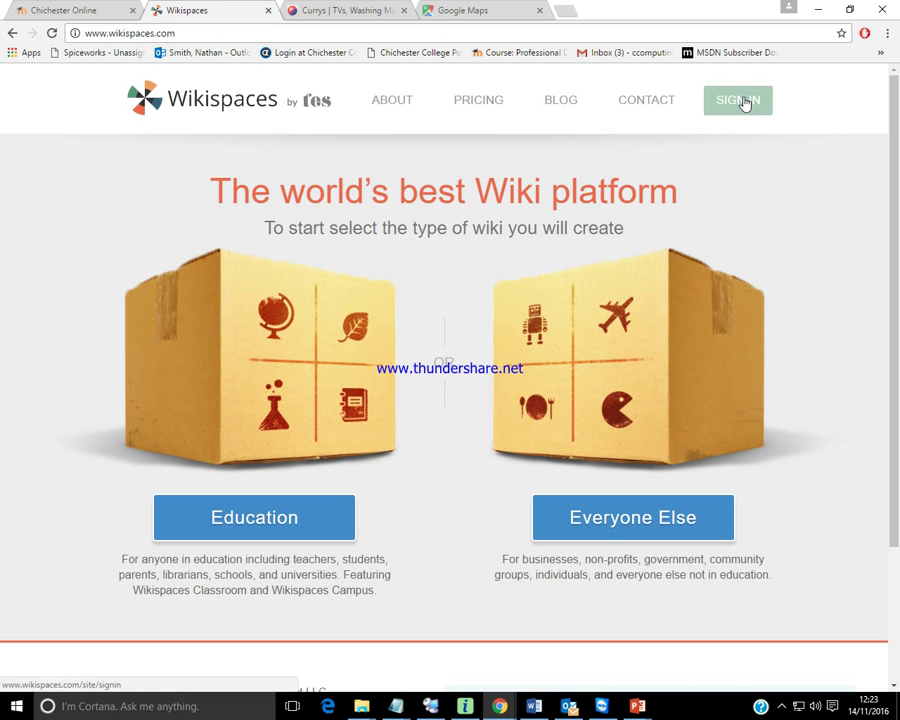
# Sign in with the collaborator's email address and account password.
pyautogui.click(738, 101)
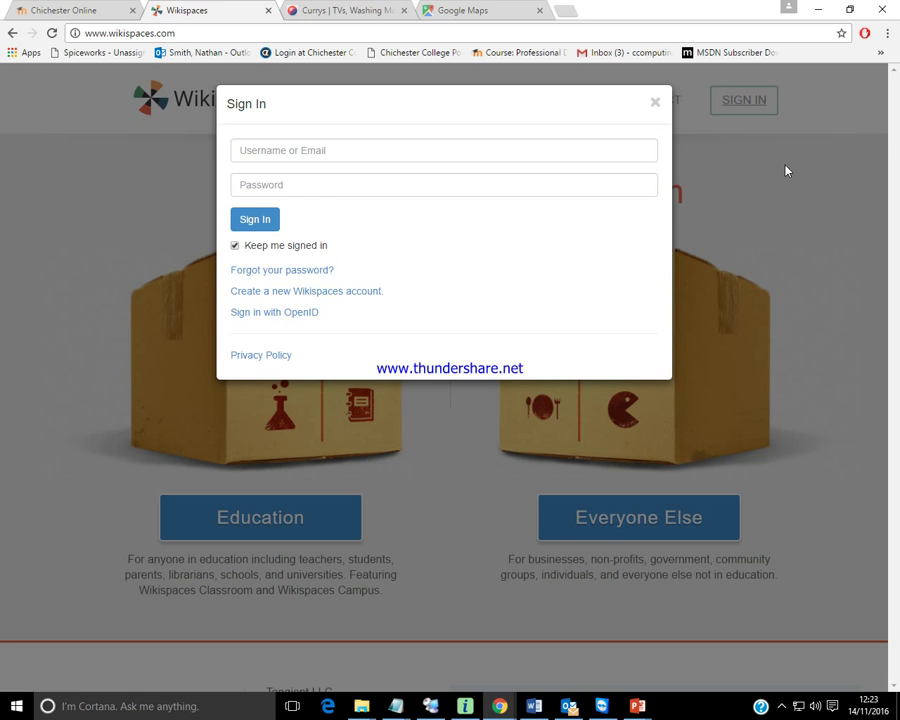
pyautogui.click(392, 157)
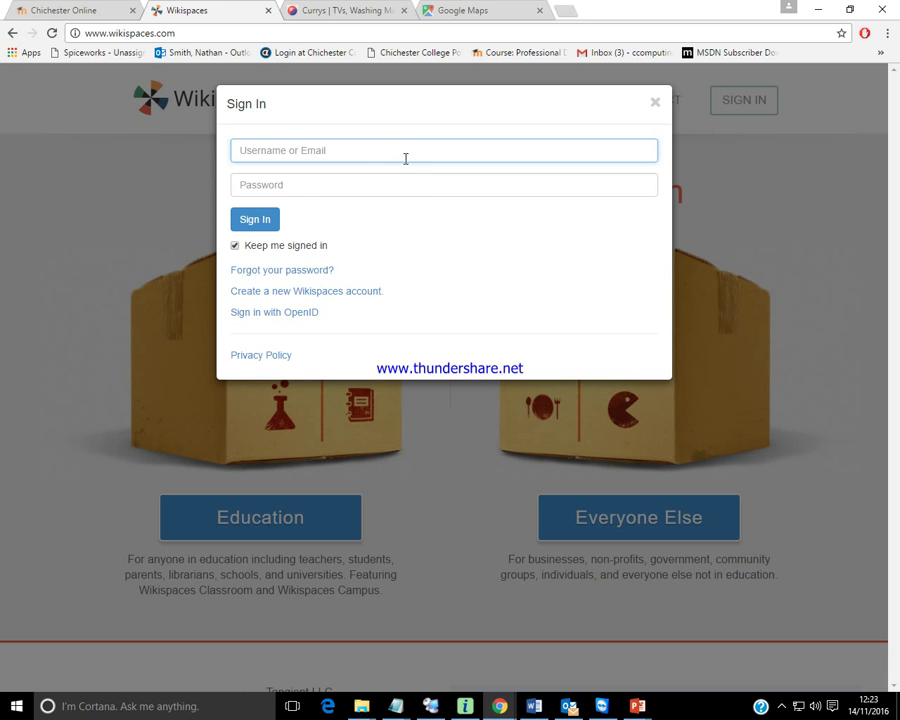
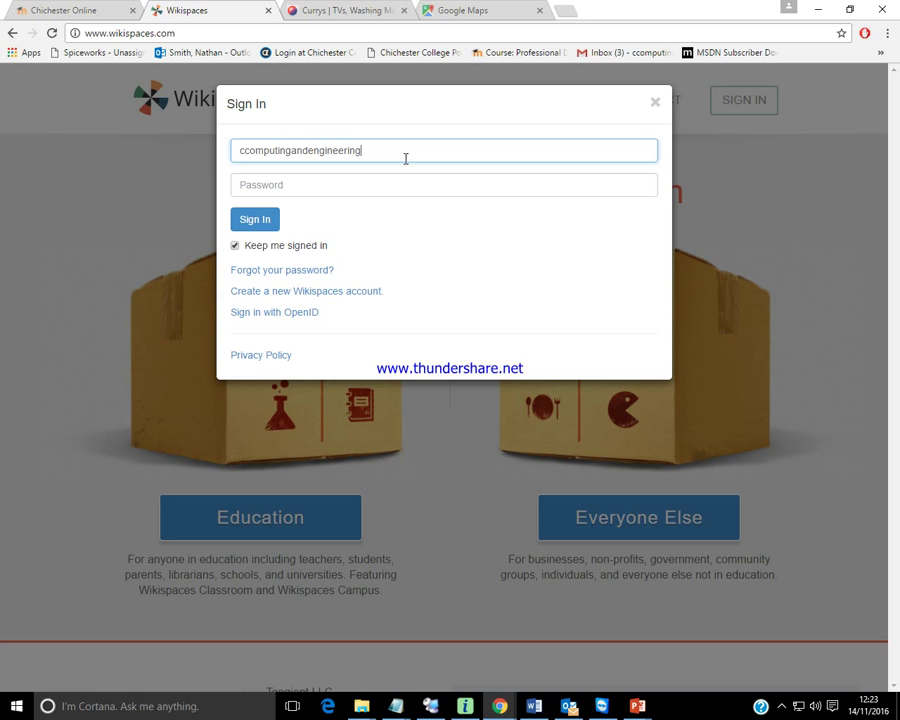
pyautogui.press('Tab')
pyautogui.write('***')
pyautogui.press('BackSpace')
pyautogui.press('BackSpace')
pyautogui.press('BackSpace')
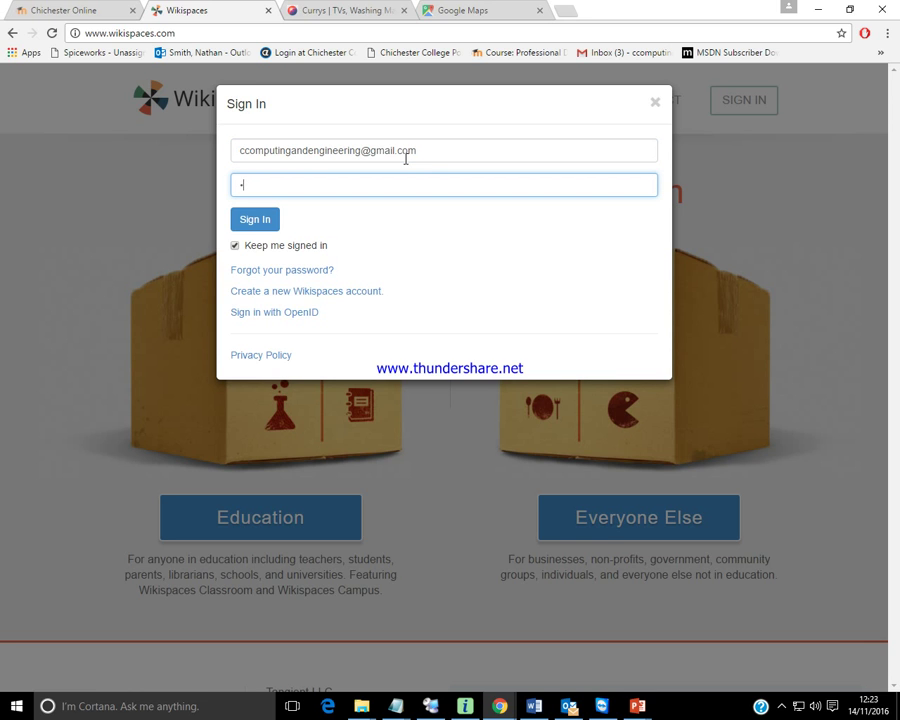
pyautogui.write('*****')
pyautogui.write('*****')
pyautogui.click(255, 220)
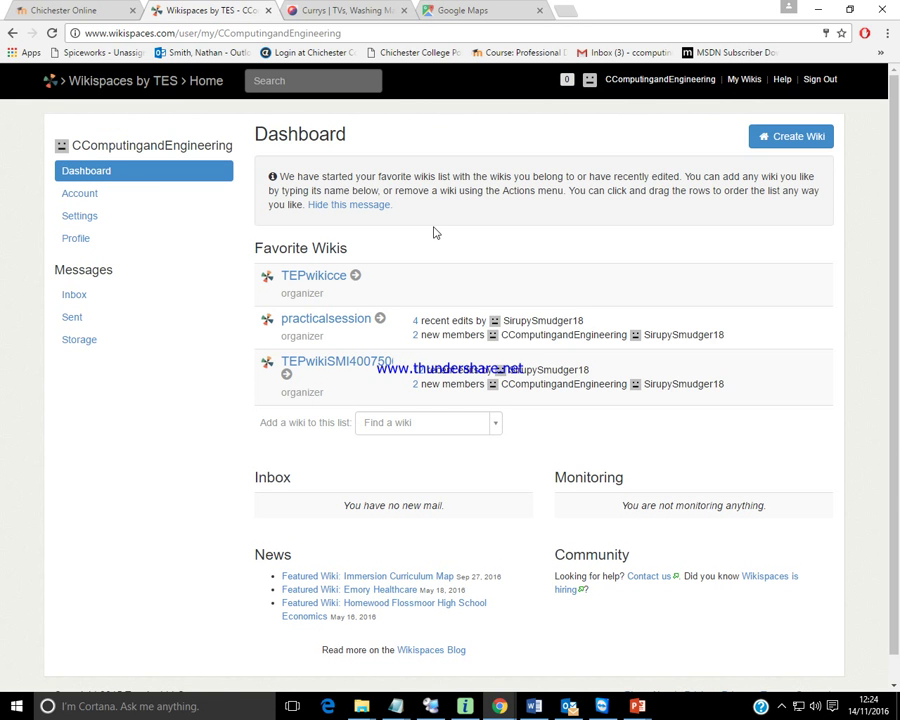
# Open the practicalsession wiki, go to its Settings, and view the Members list.
pyautogui.click(323, 326)
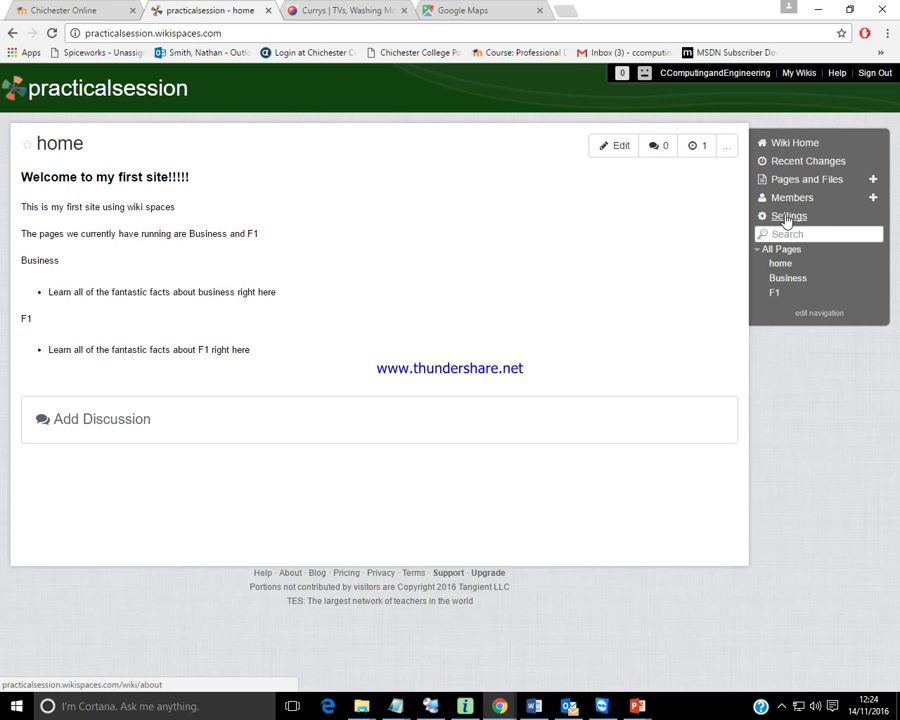
pyautogui.click(775, 218)
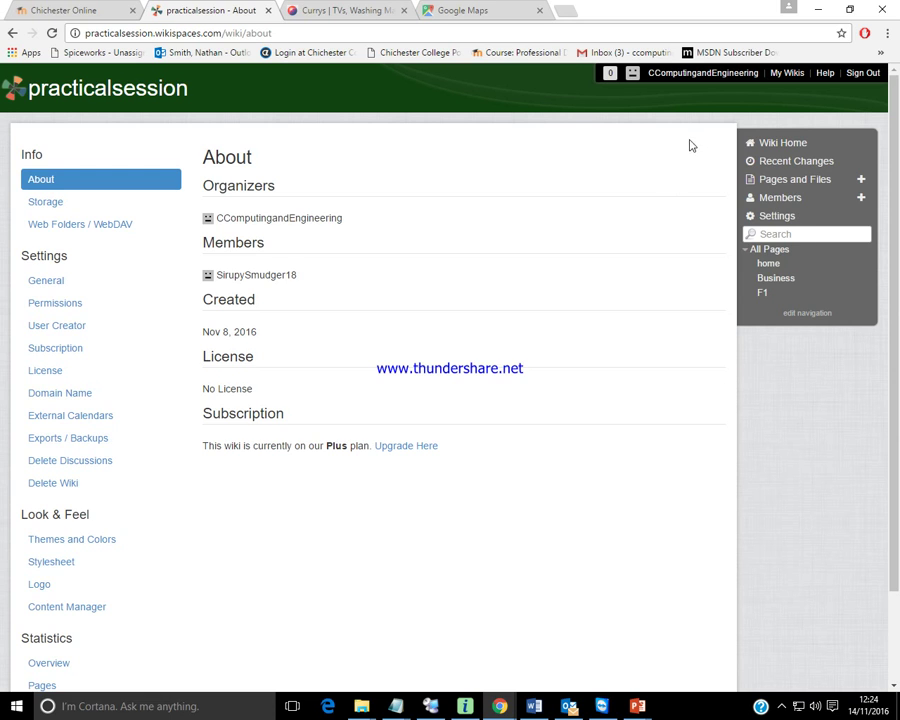
pyautogui.click(781, 199)
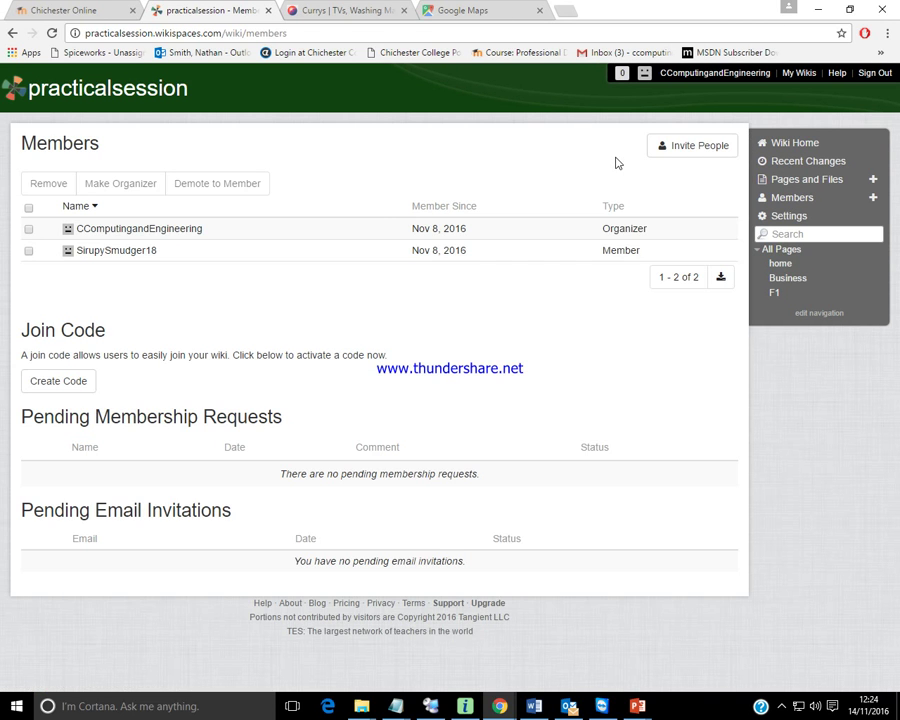
# Make the ordinary member an organizer, then request demoting the first organizer to member.
pyautogui.click(27, 252)
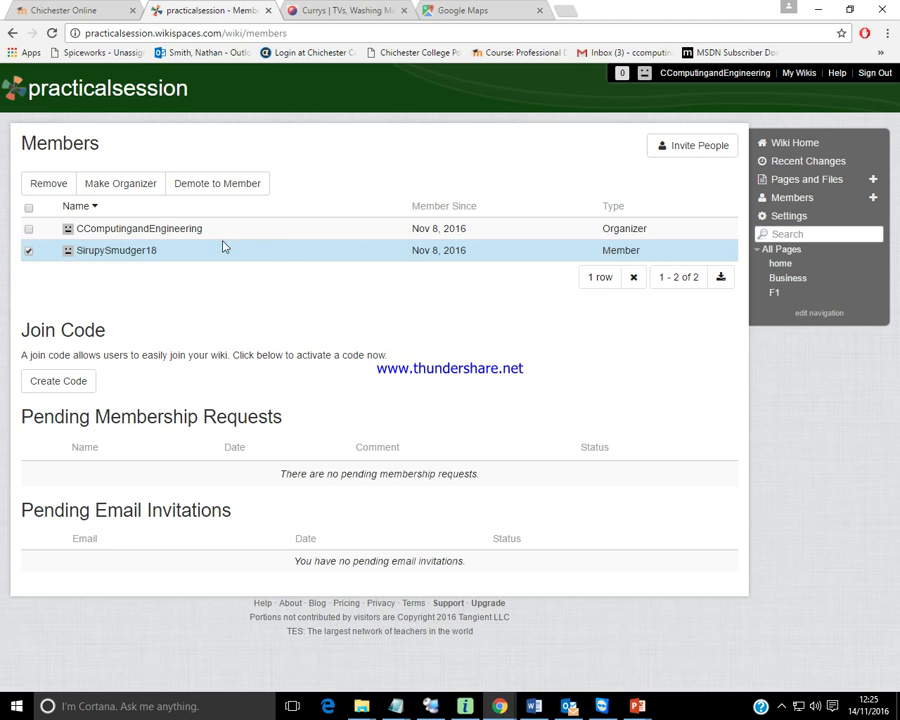
pyautogui.click(132, 188)
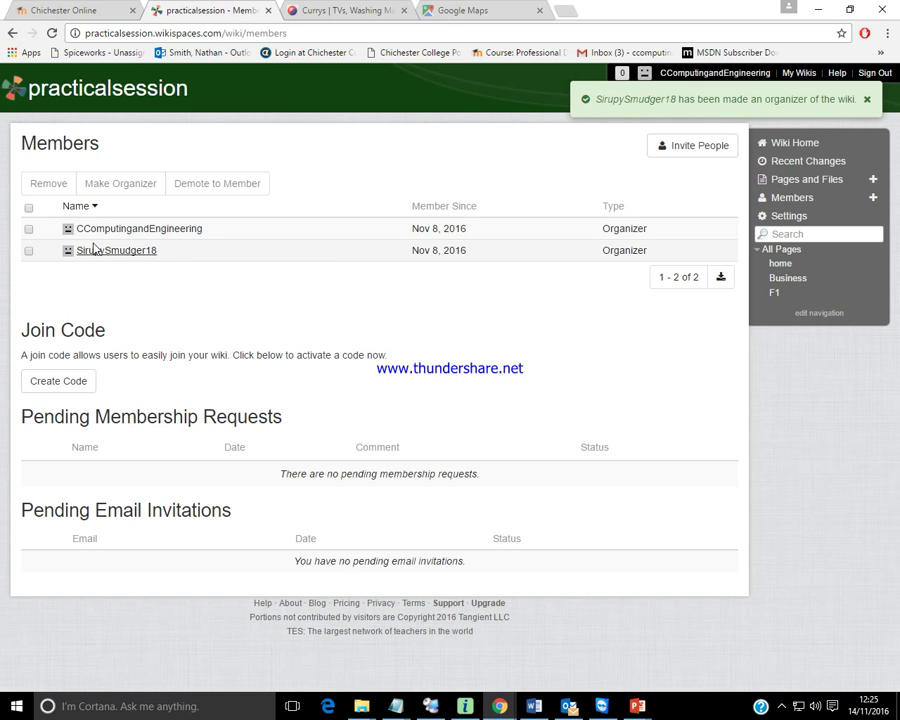
pyautogui.click(28, 230)
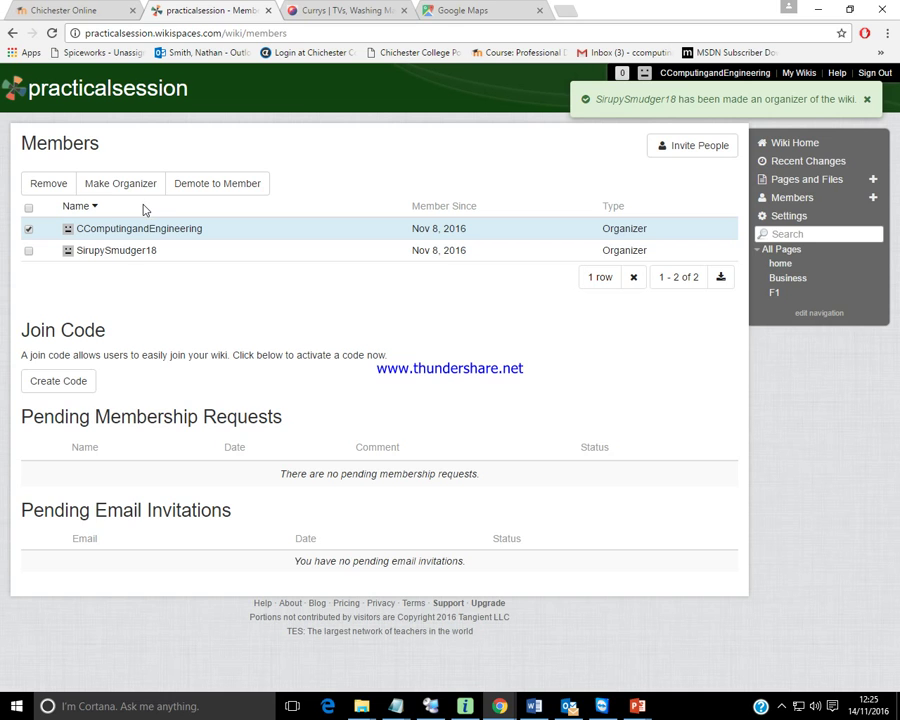
pyautogui.click(213, 189)
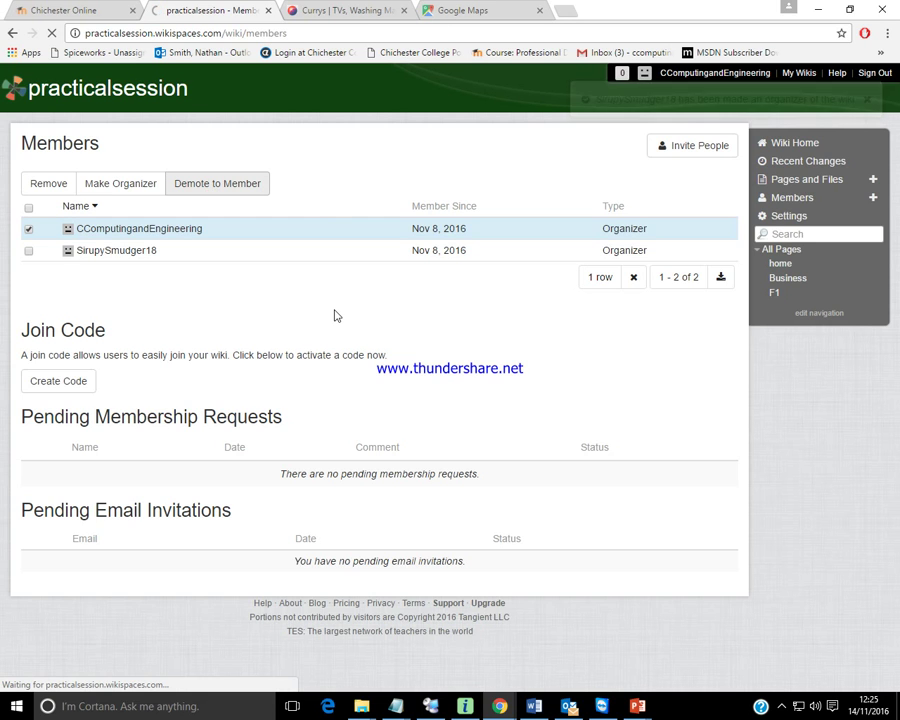